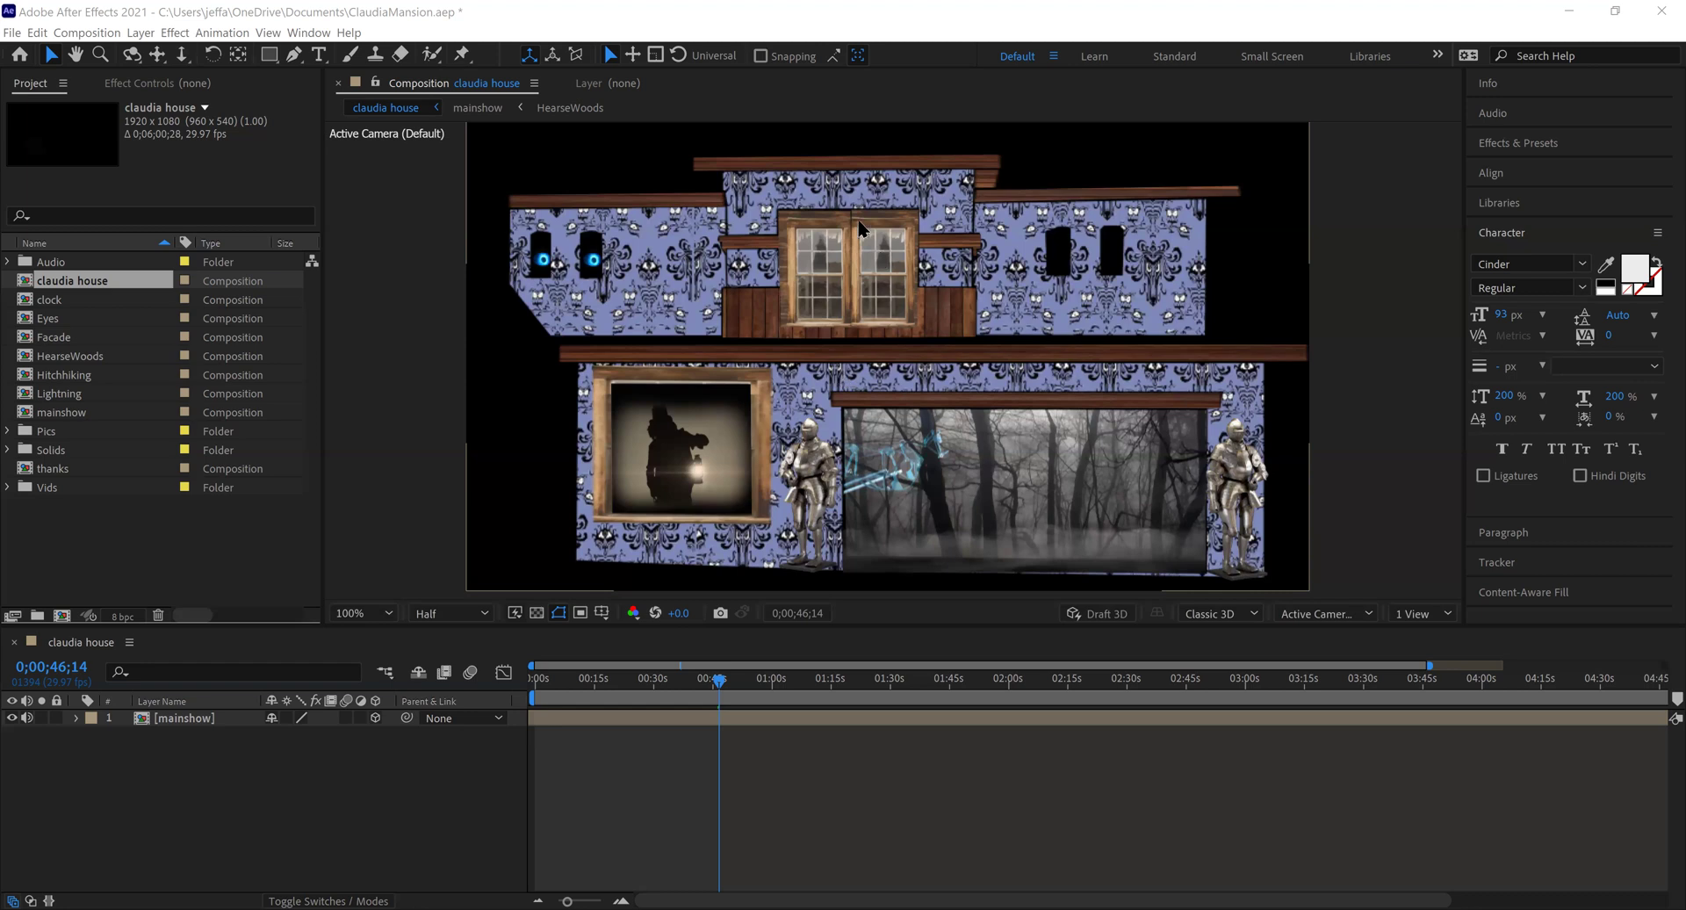
Step: Start a new light layer named mainhouse
click(173, 719)
click(141, 33)
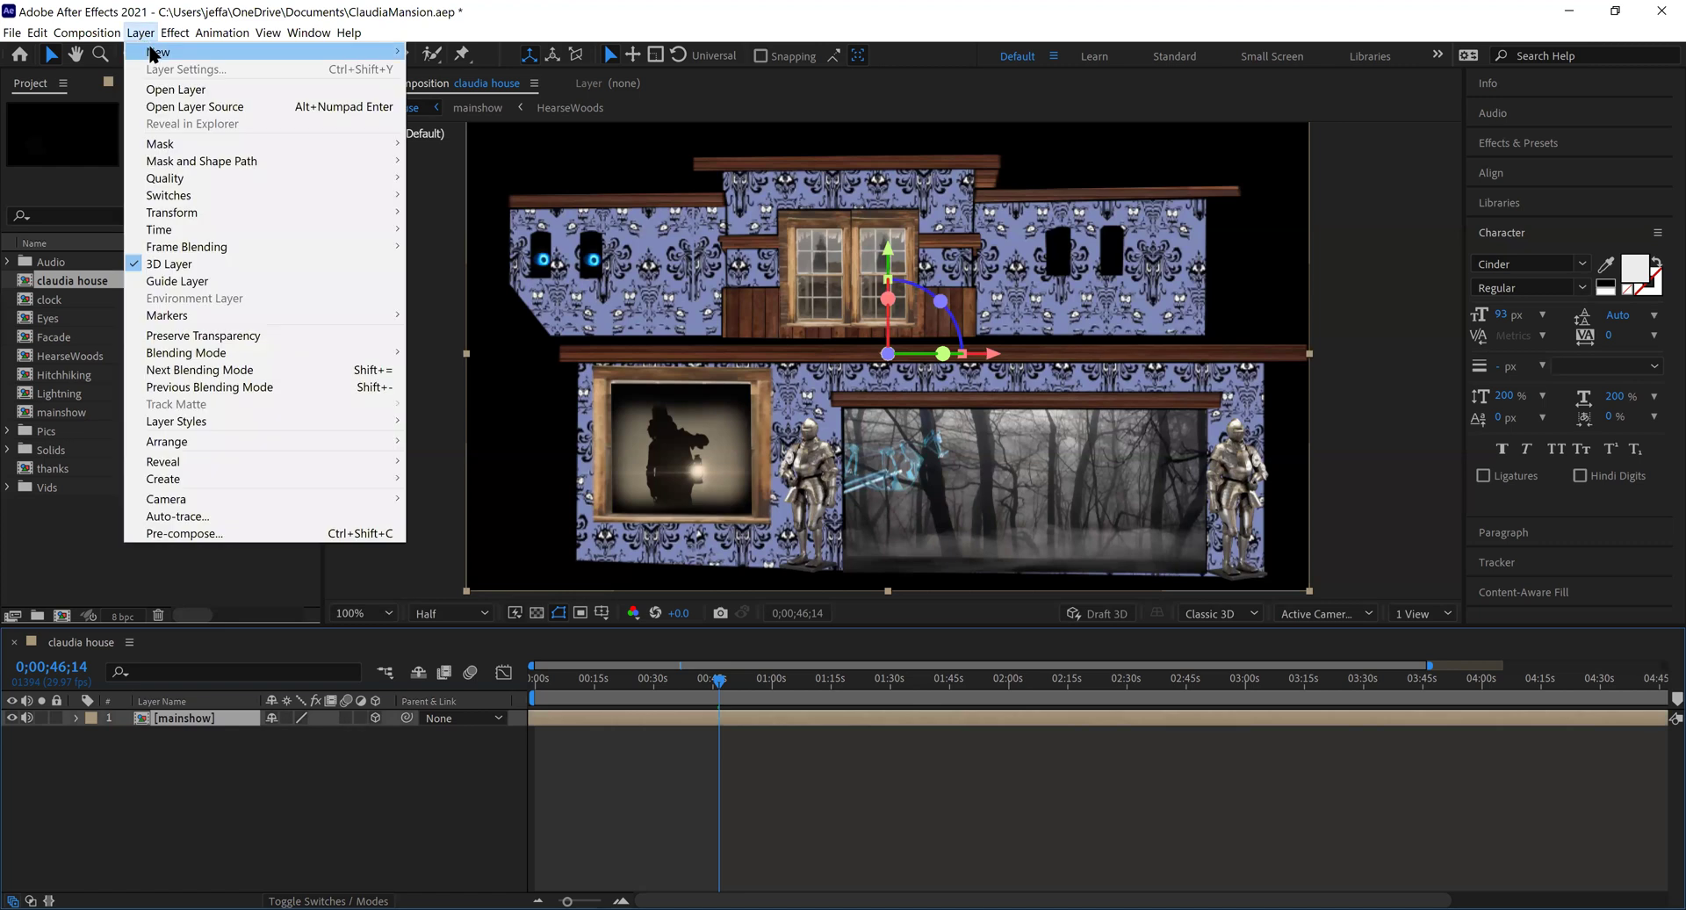
mouse_move(153, 55)
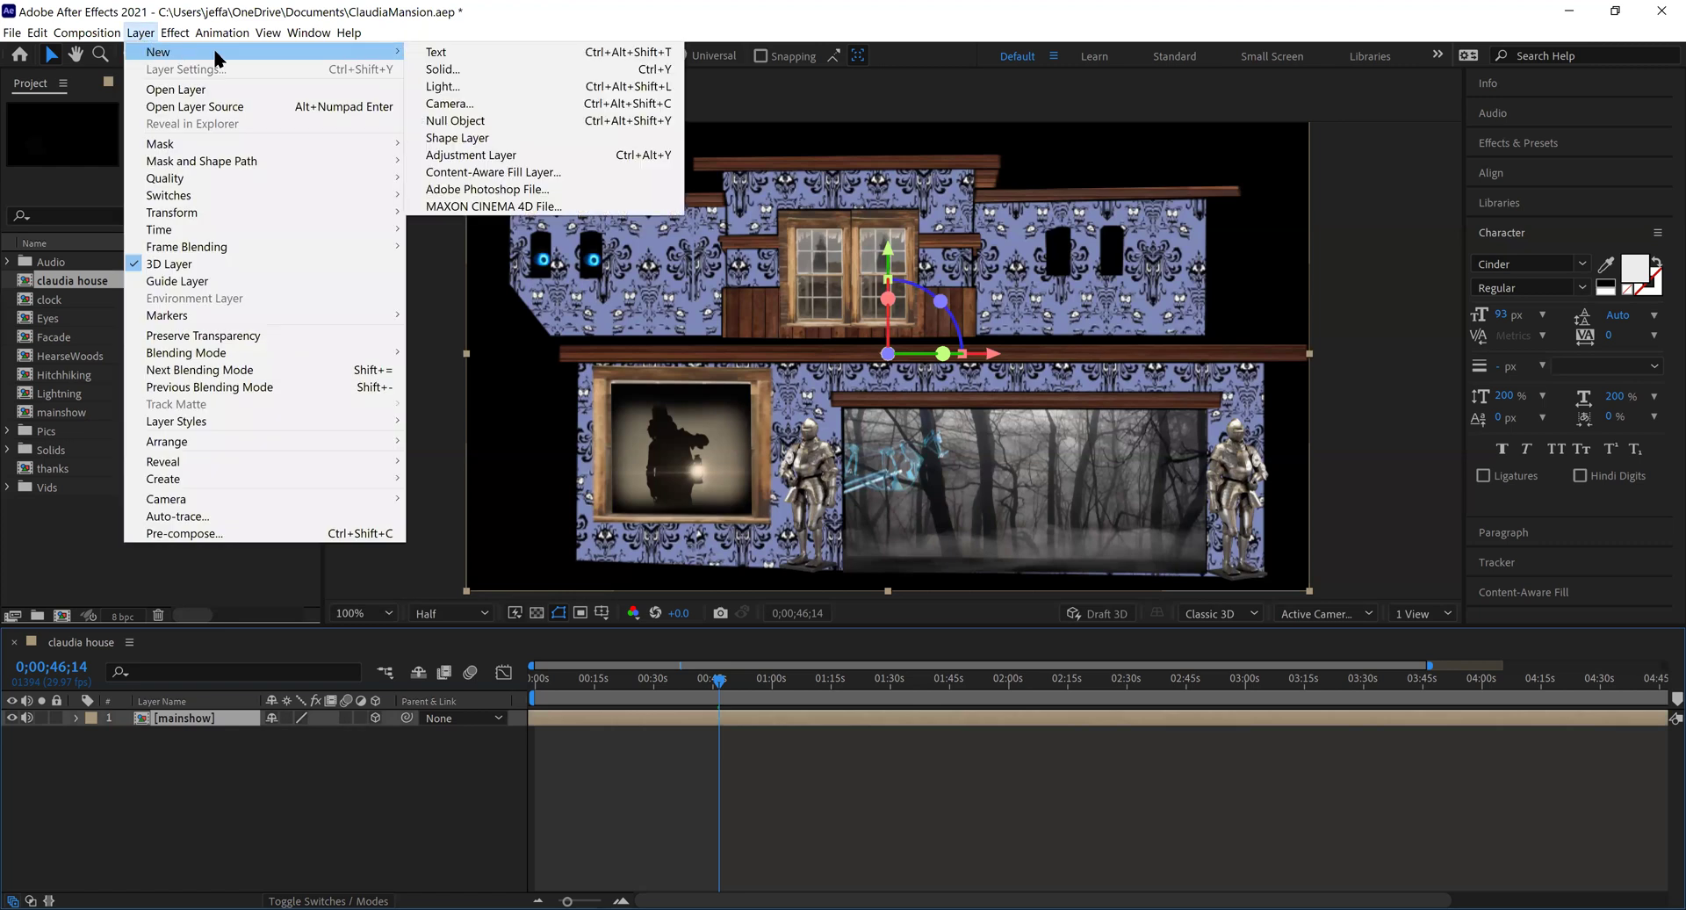
click(441, 88)
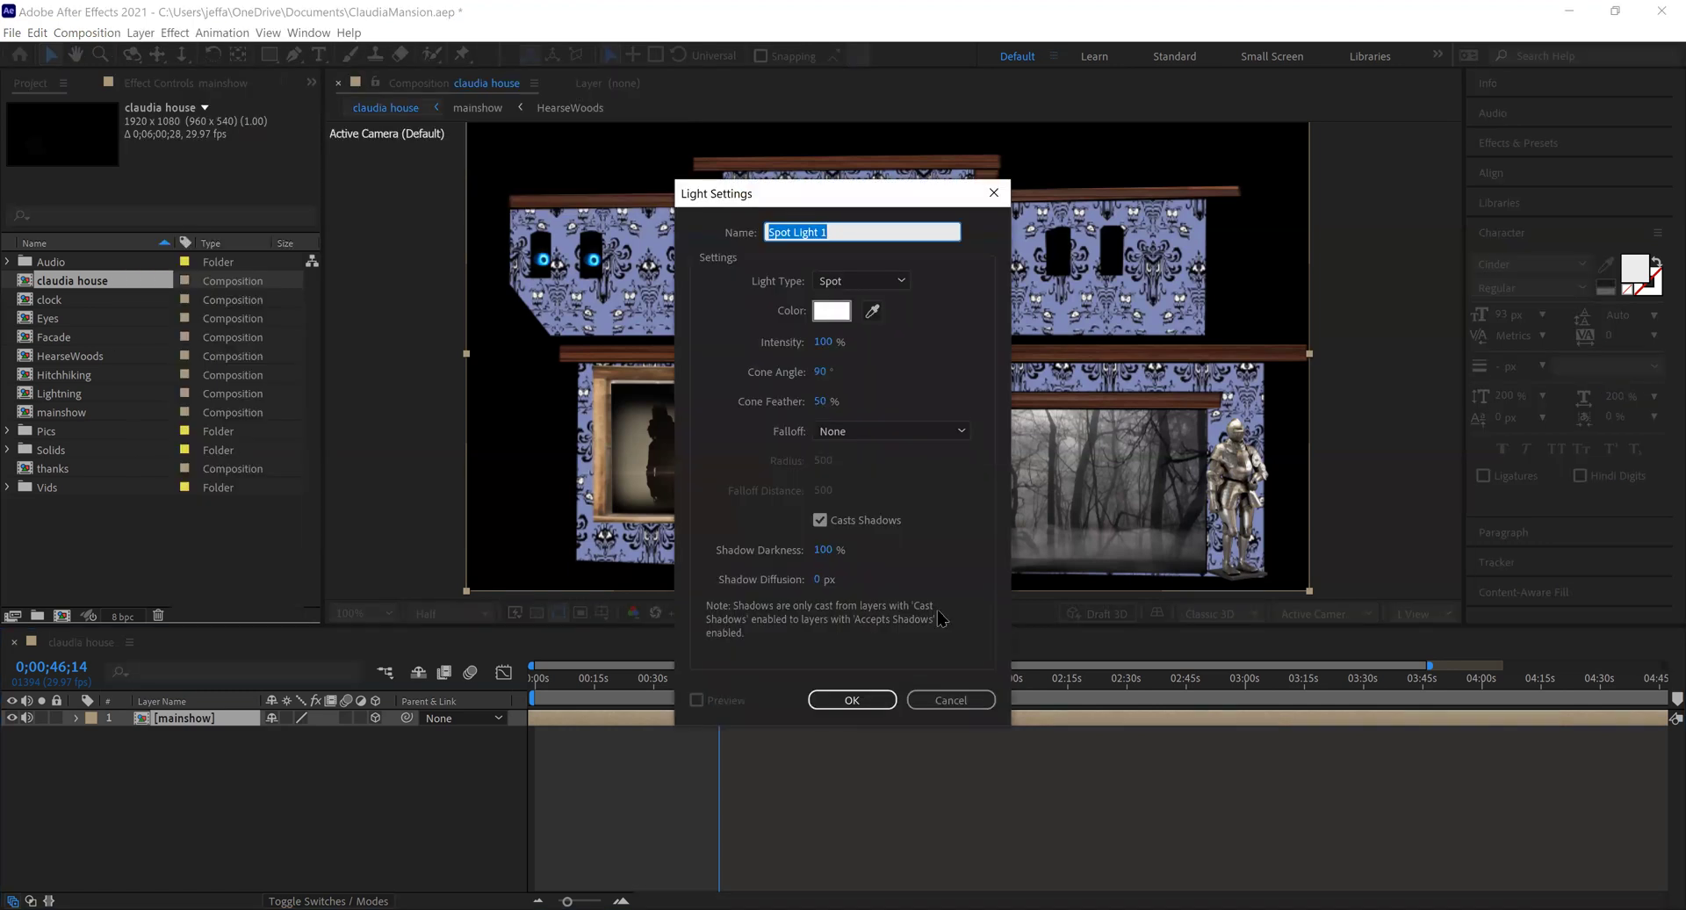
text(mainhouse)
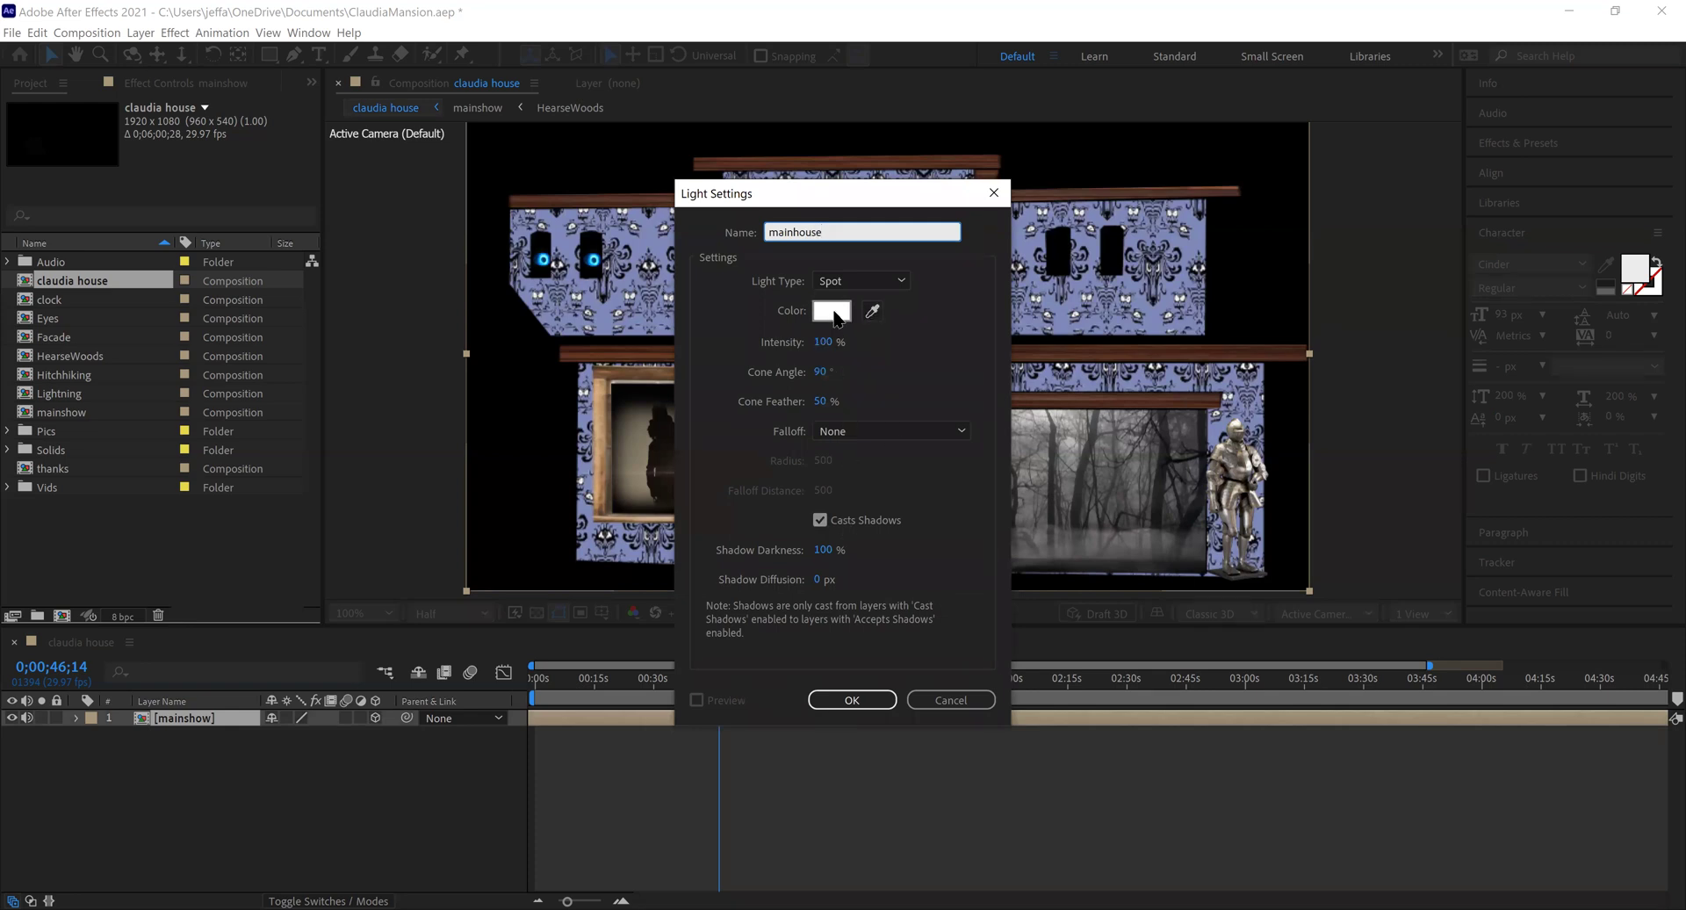
Step: Give the mainhouse light a warm, saturated yellow colour (EFCC3F)
click(833, 313)
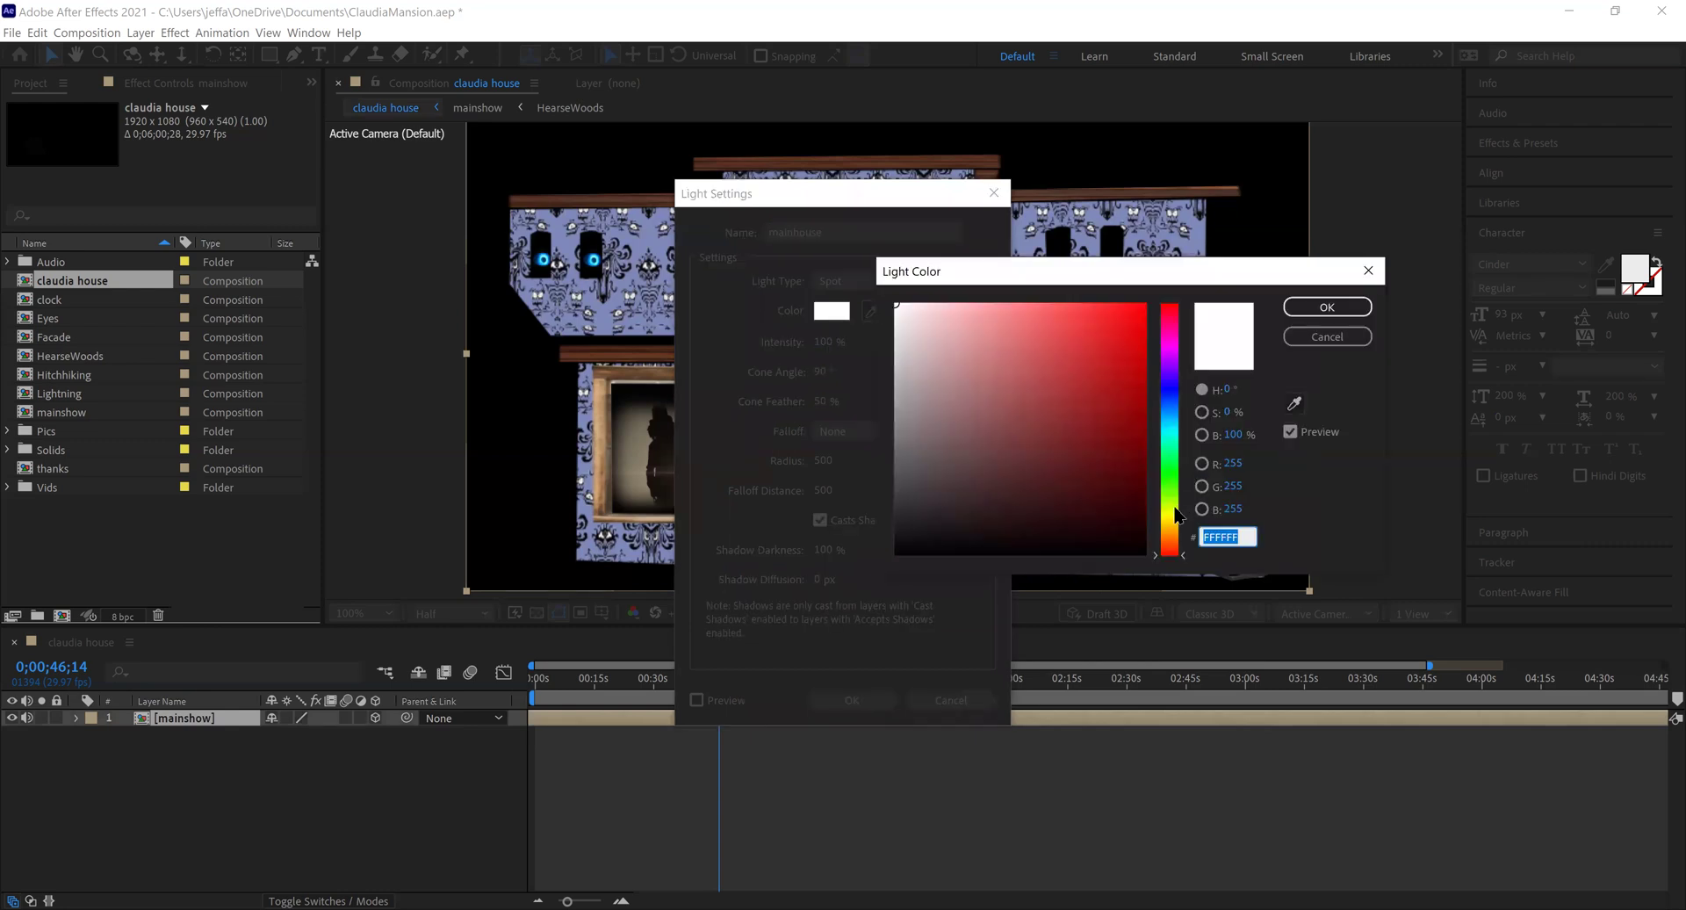
click(1176, 518)
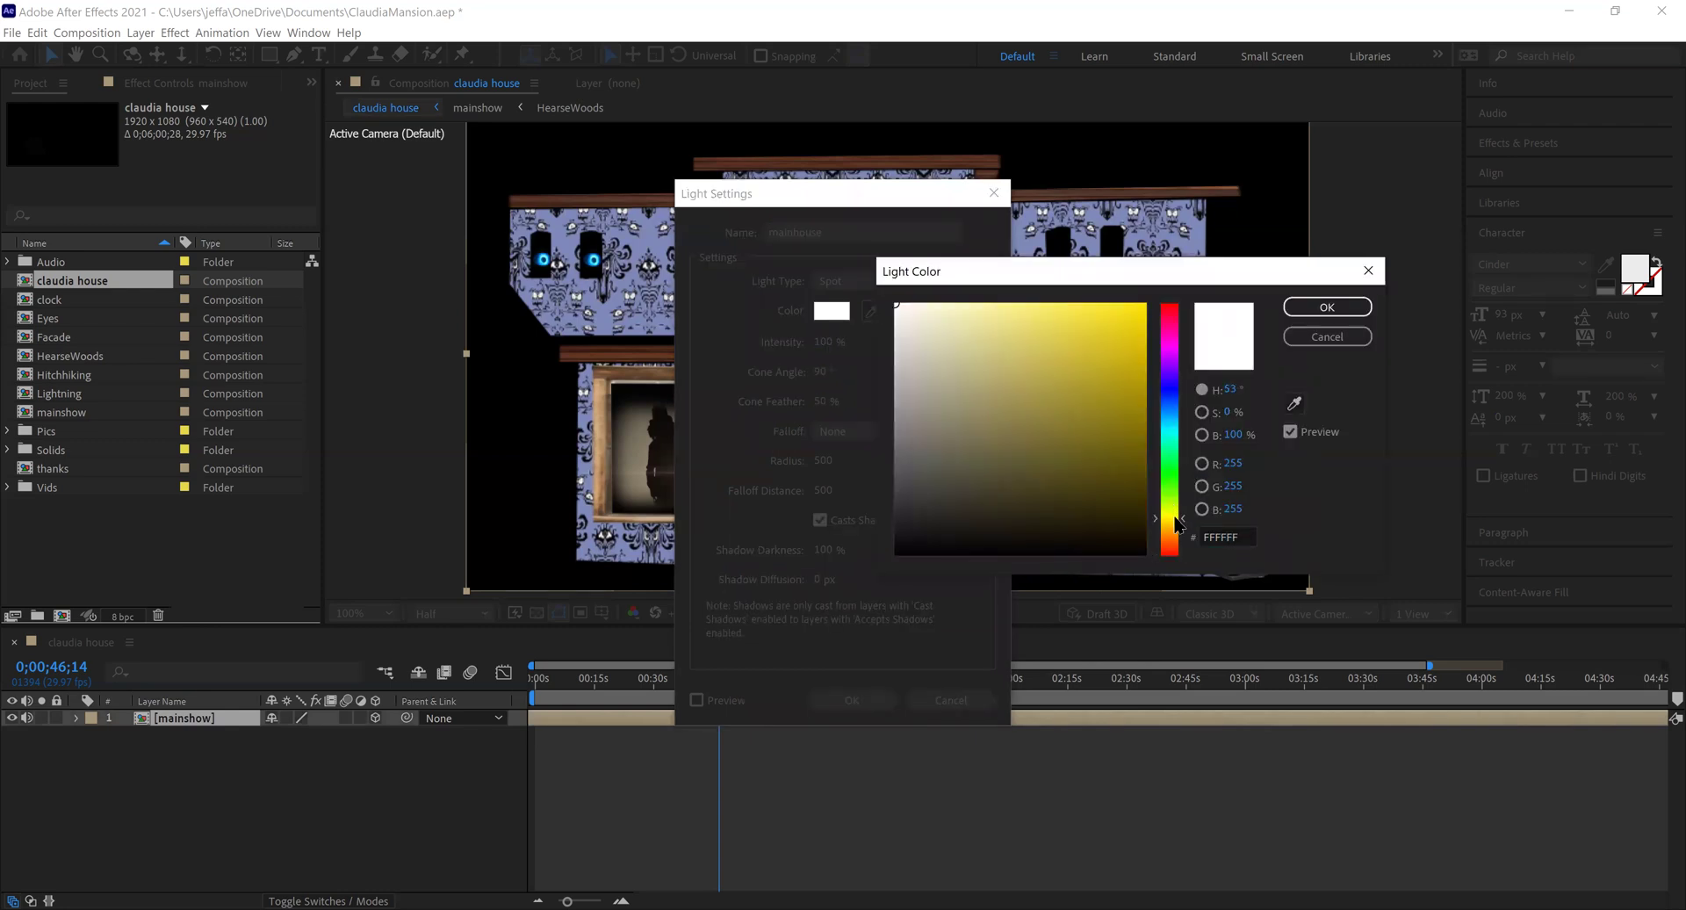
click(1062, 328)
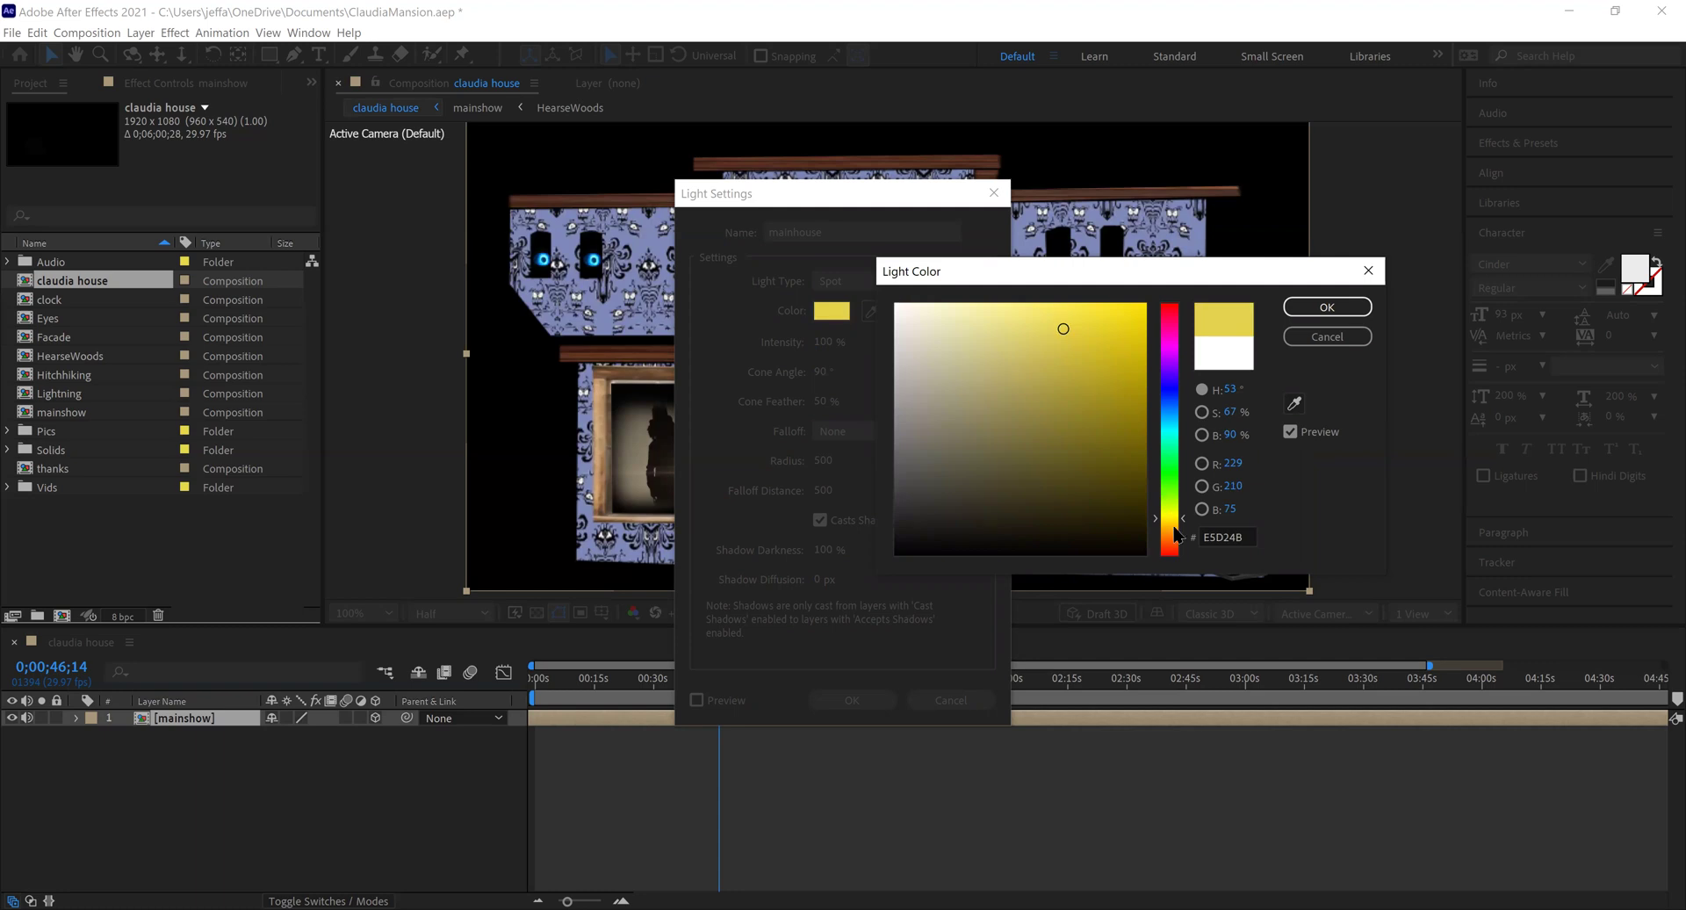
click(1170, 516)
click(1170, 523)
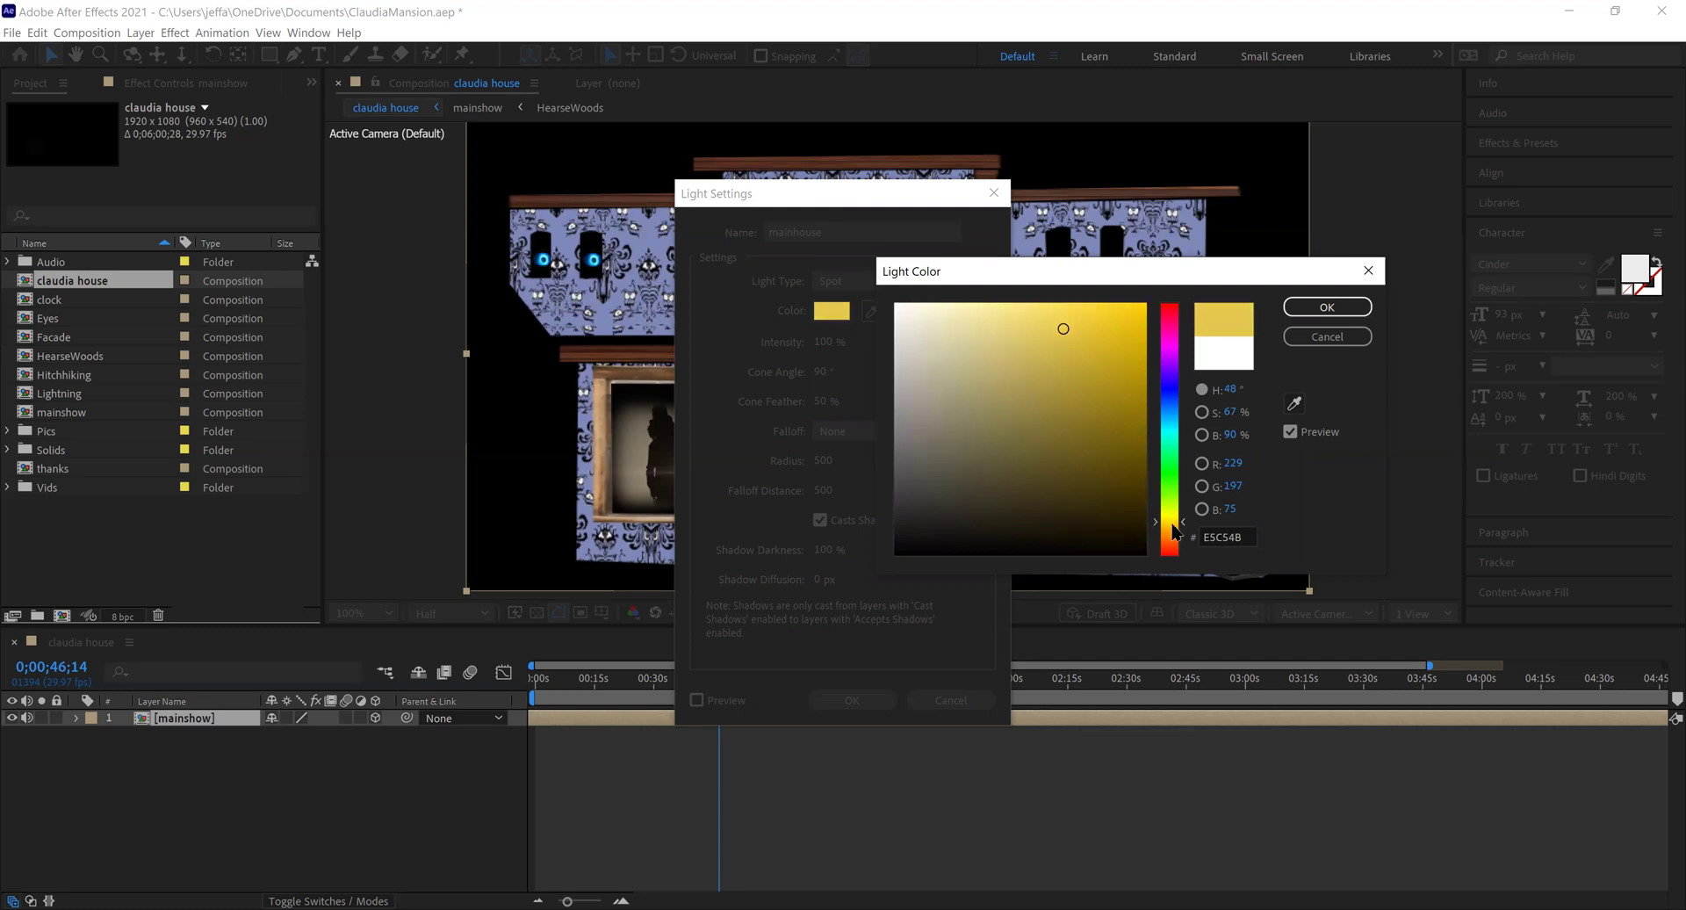
click(1075, 354)
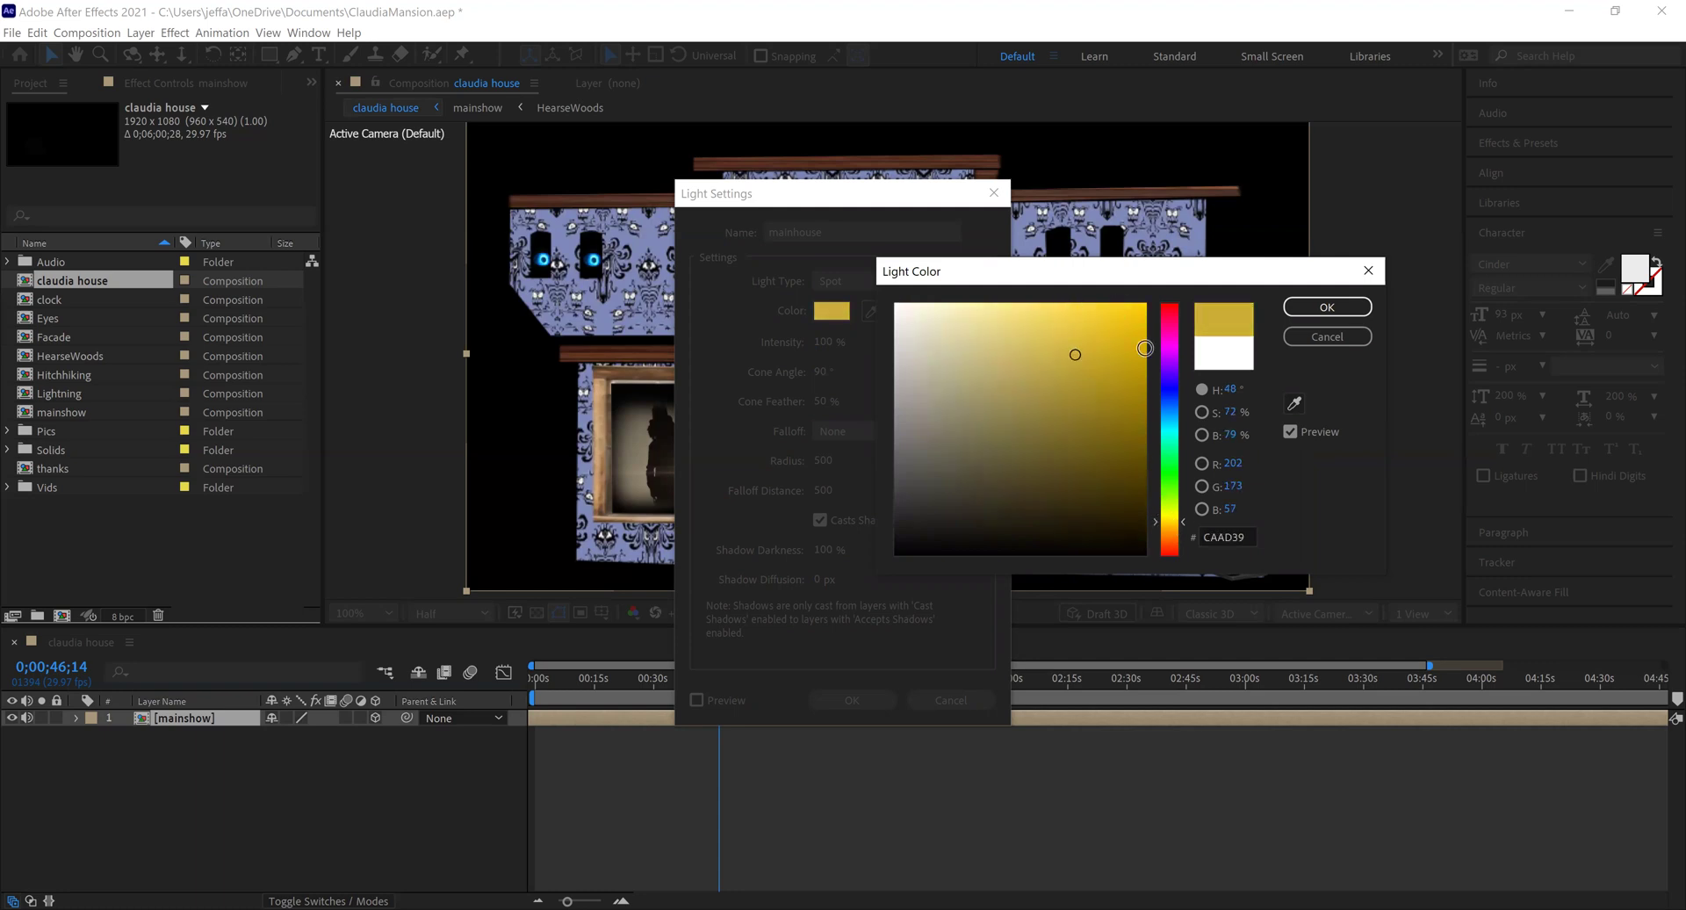
drag(1068, 322, 1079, 318)
click(1308, 307)
Step: Create the mainhouse spot light, then recolour it near-white FAF9F5 under Light Options
click(848, 700)
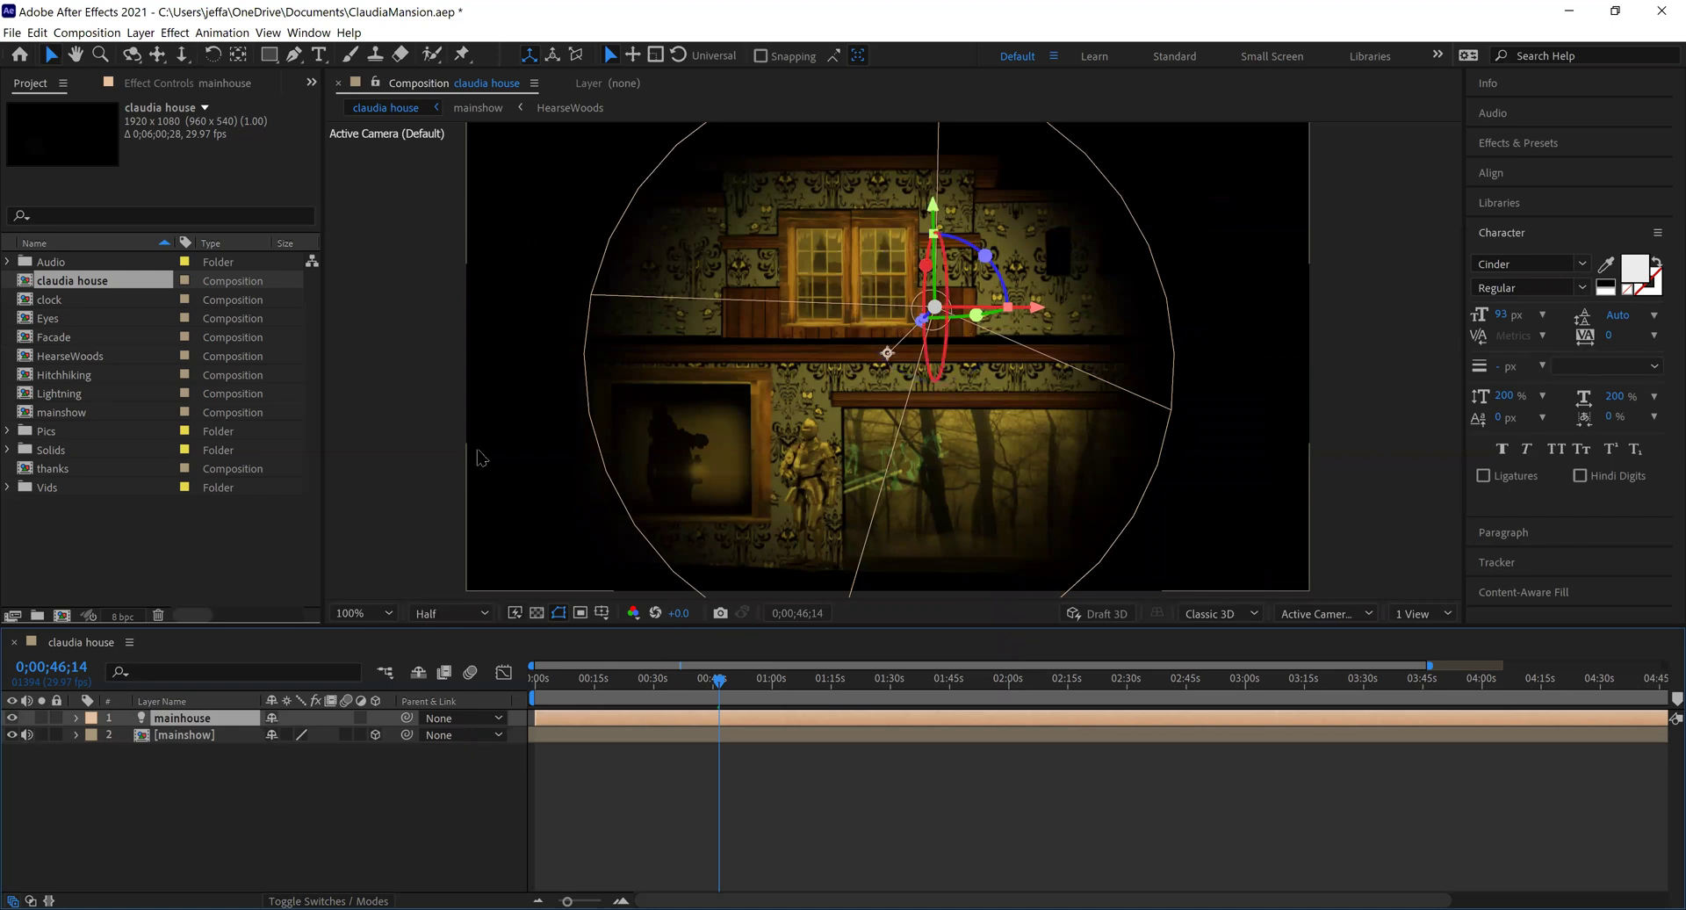
click(76, 717)
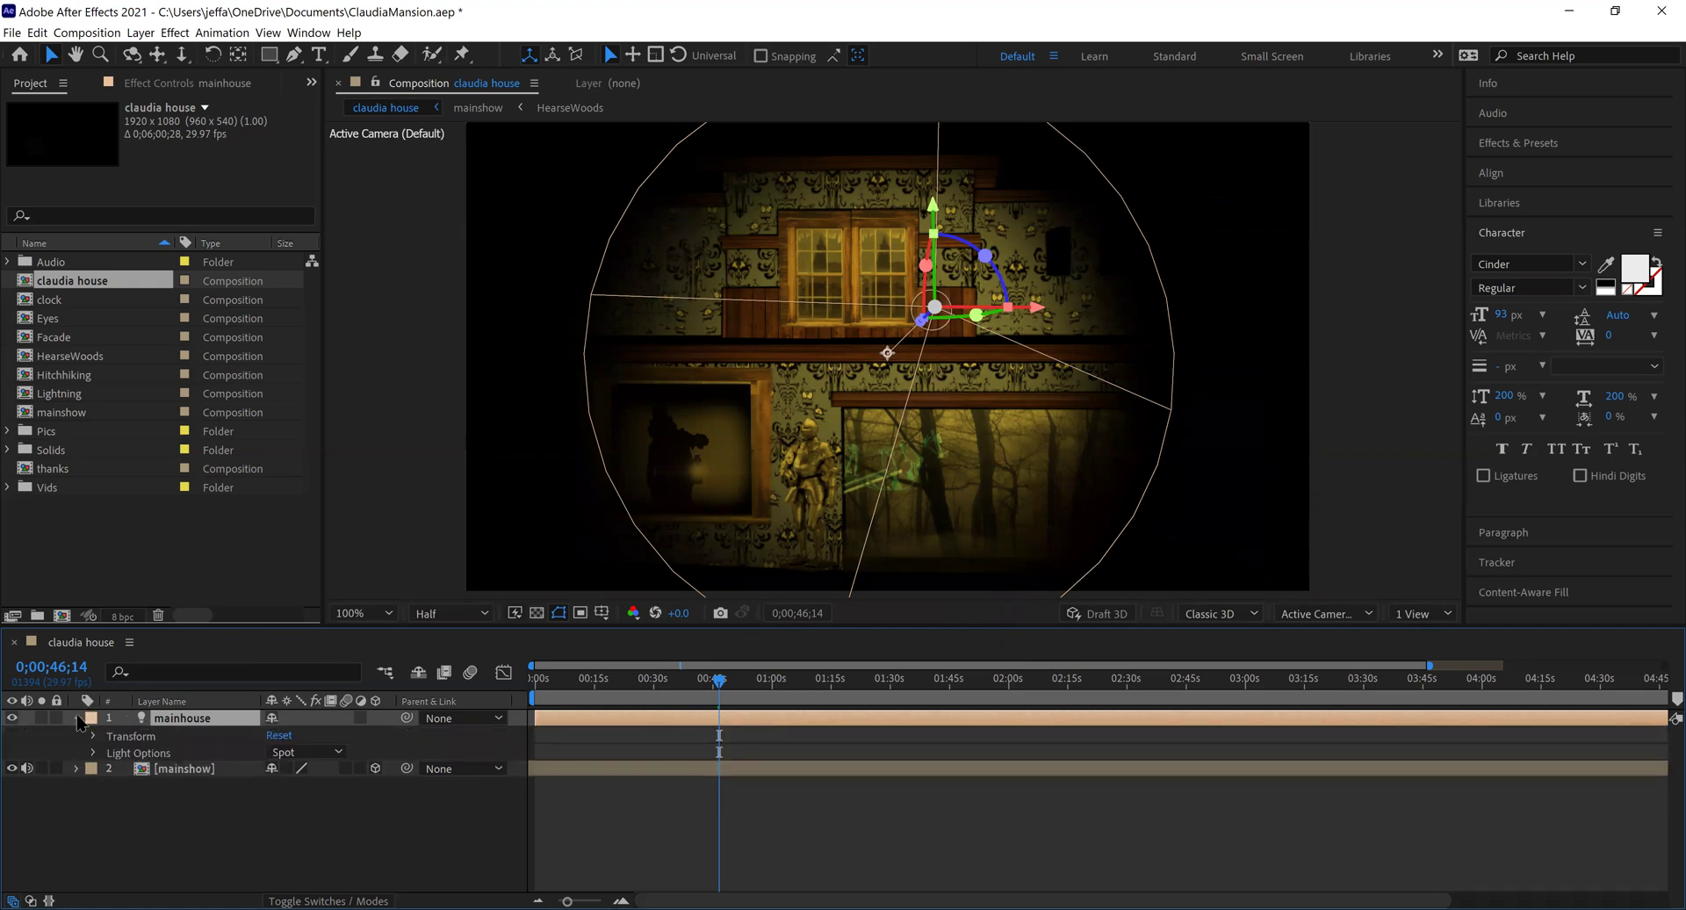
click(94, 752)
click(276, 753)
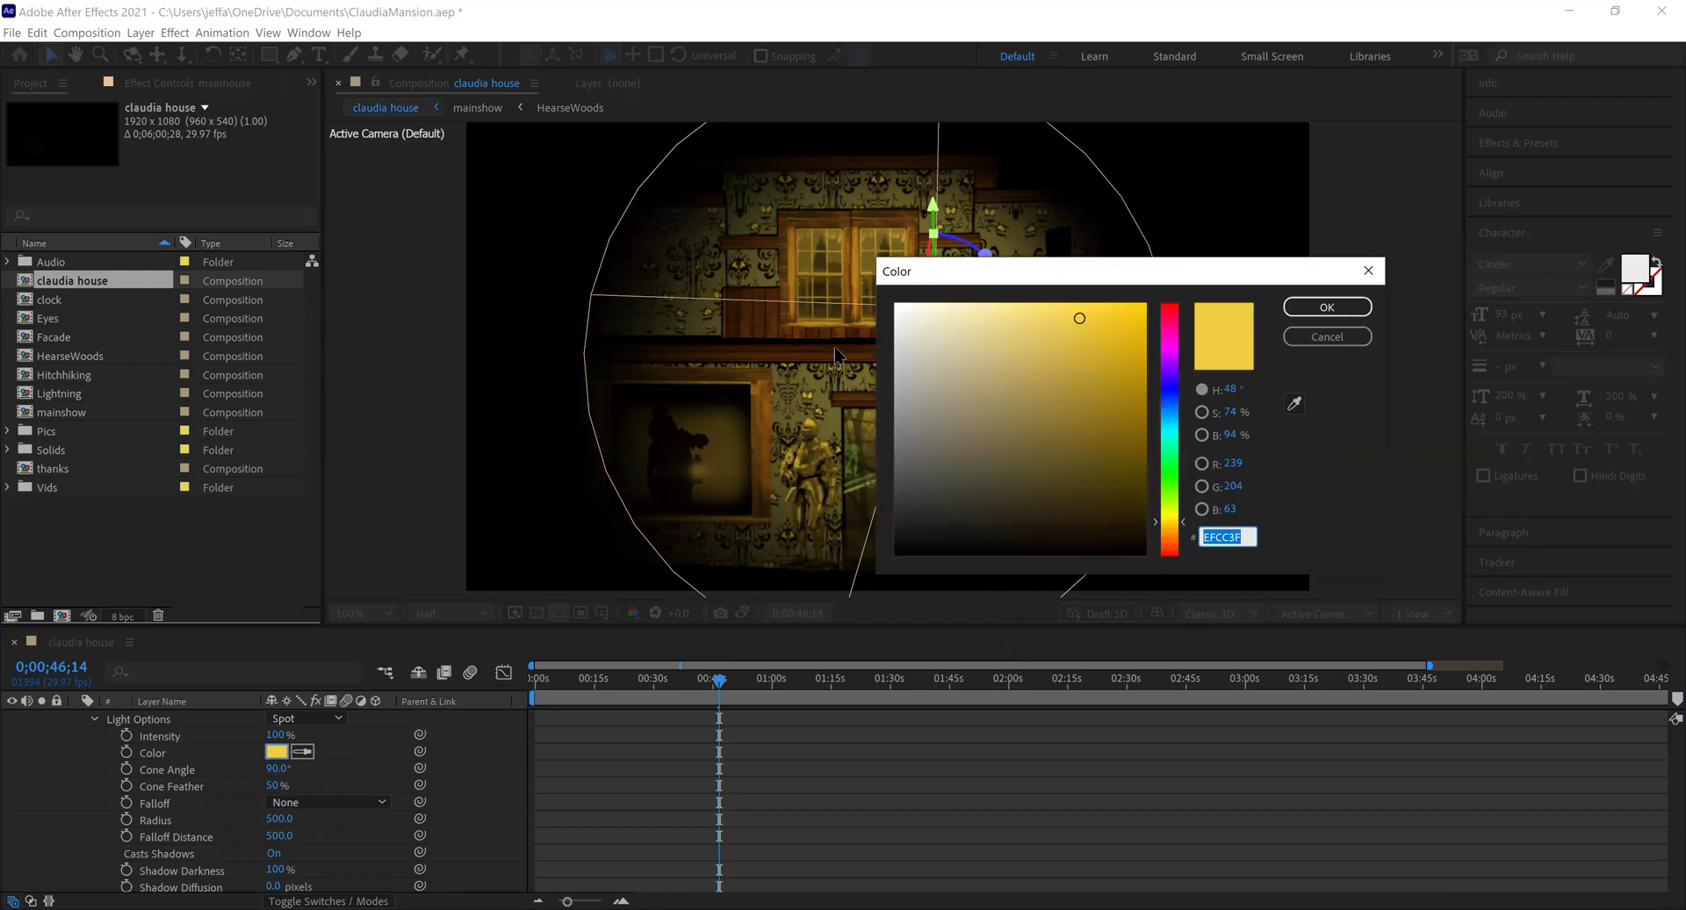
click(899, 307)
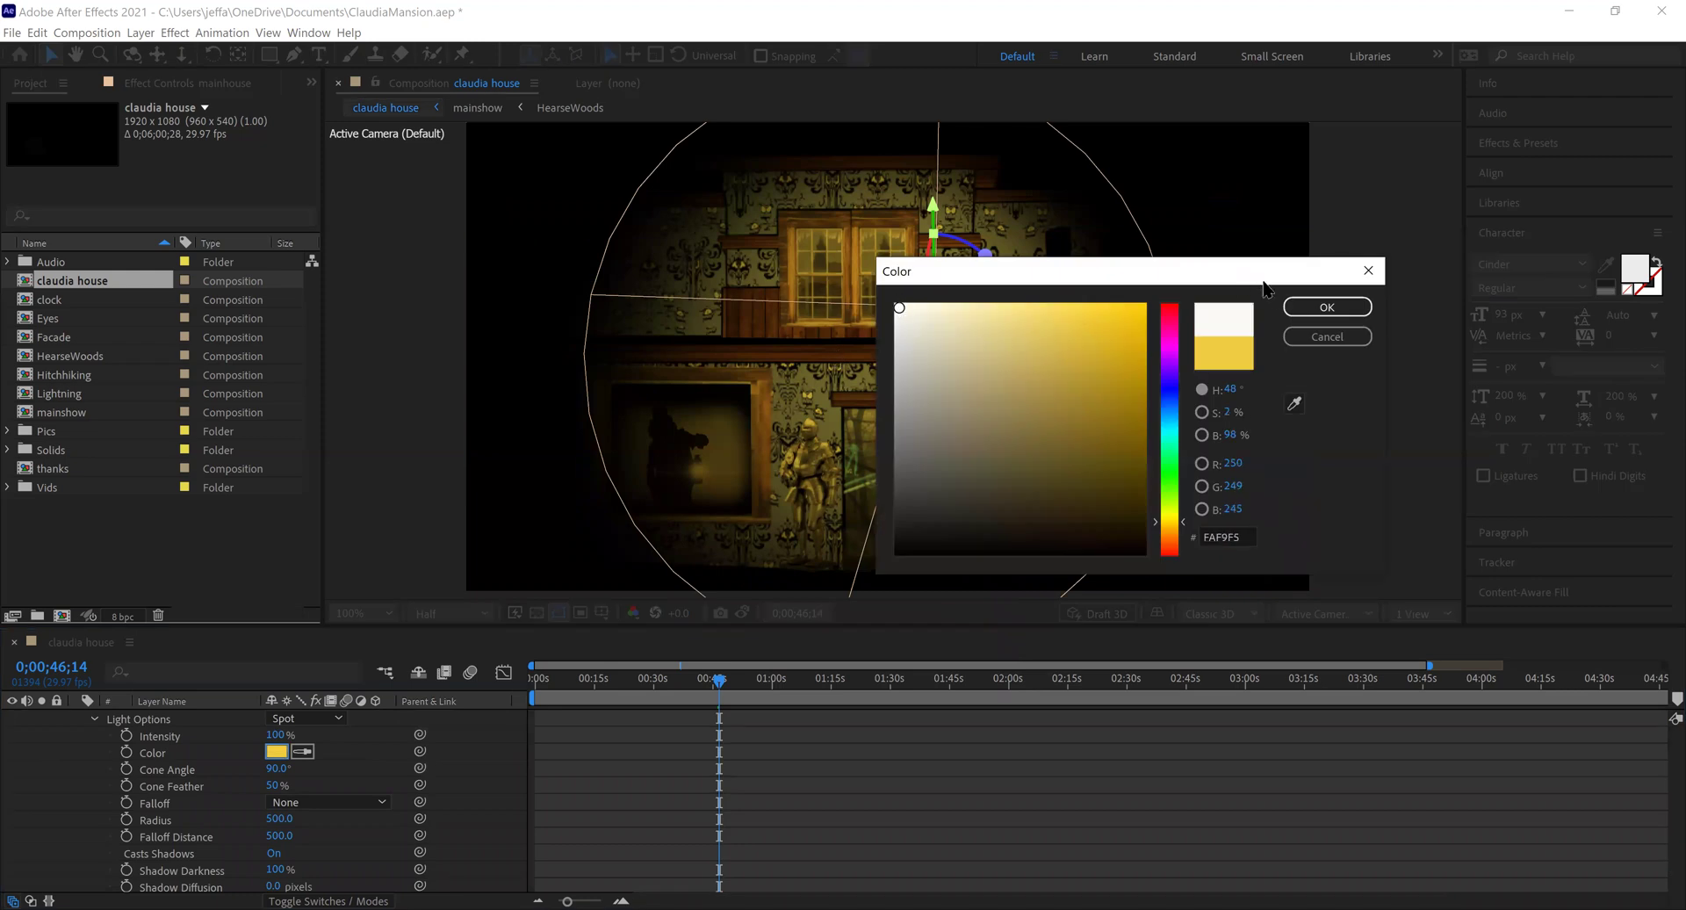
click(1306, 307)
scroll(132, 753, up, 1)
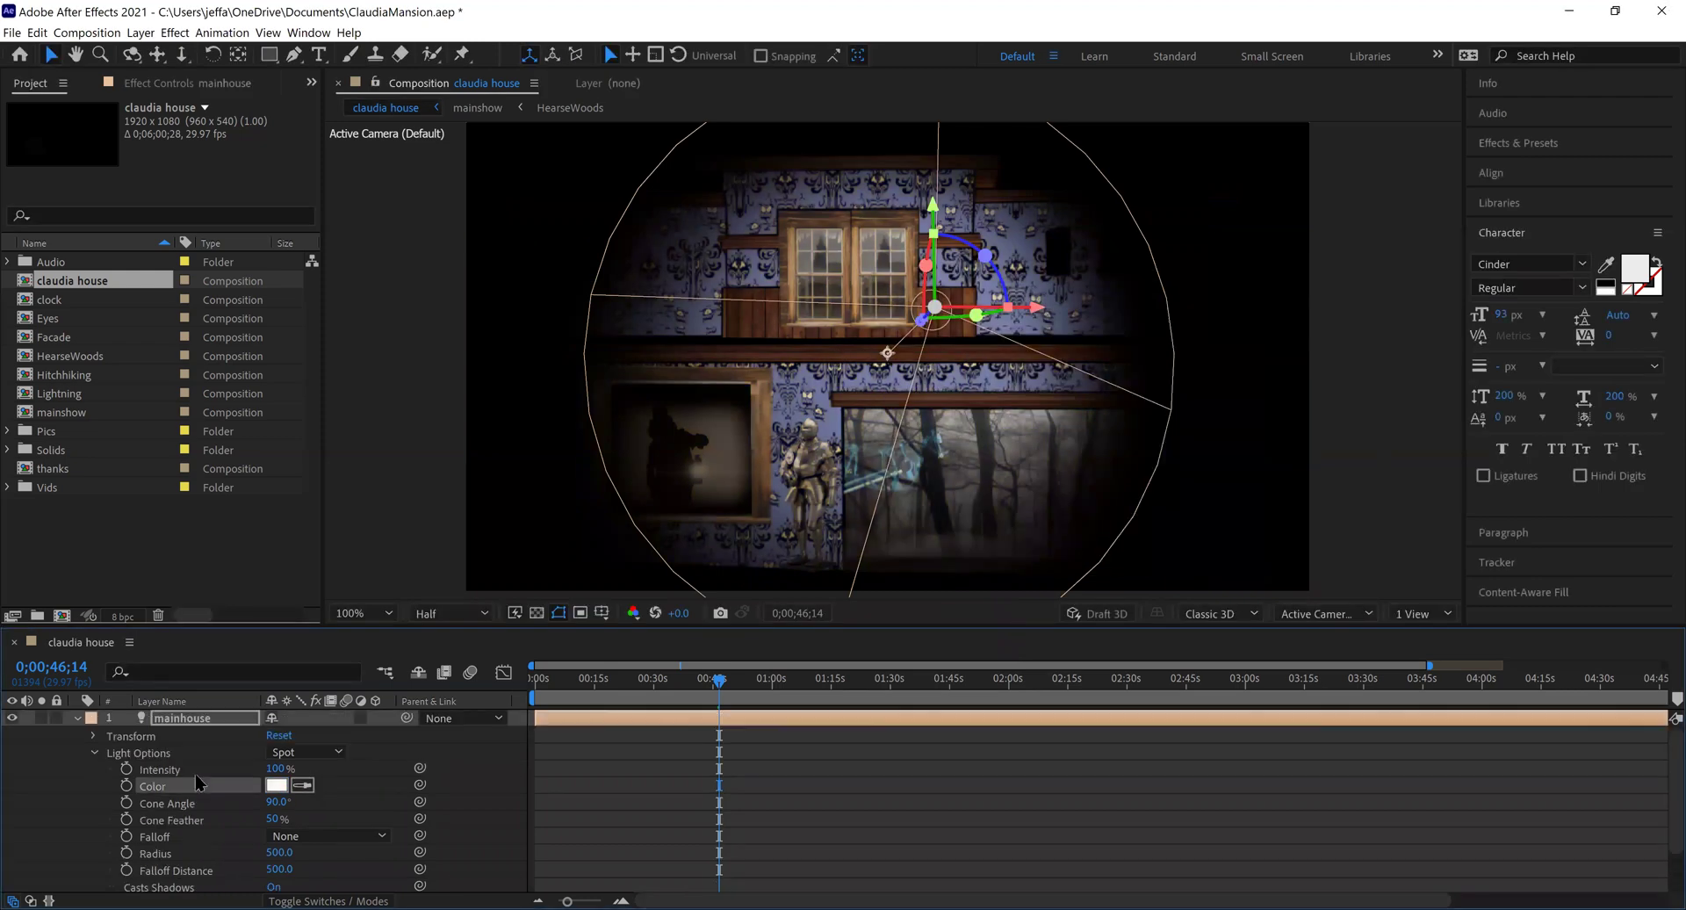
Step: Scrub the mainhouse Cone Angle to 108° and Cone Feather to 47%
click(94, 737)
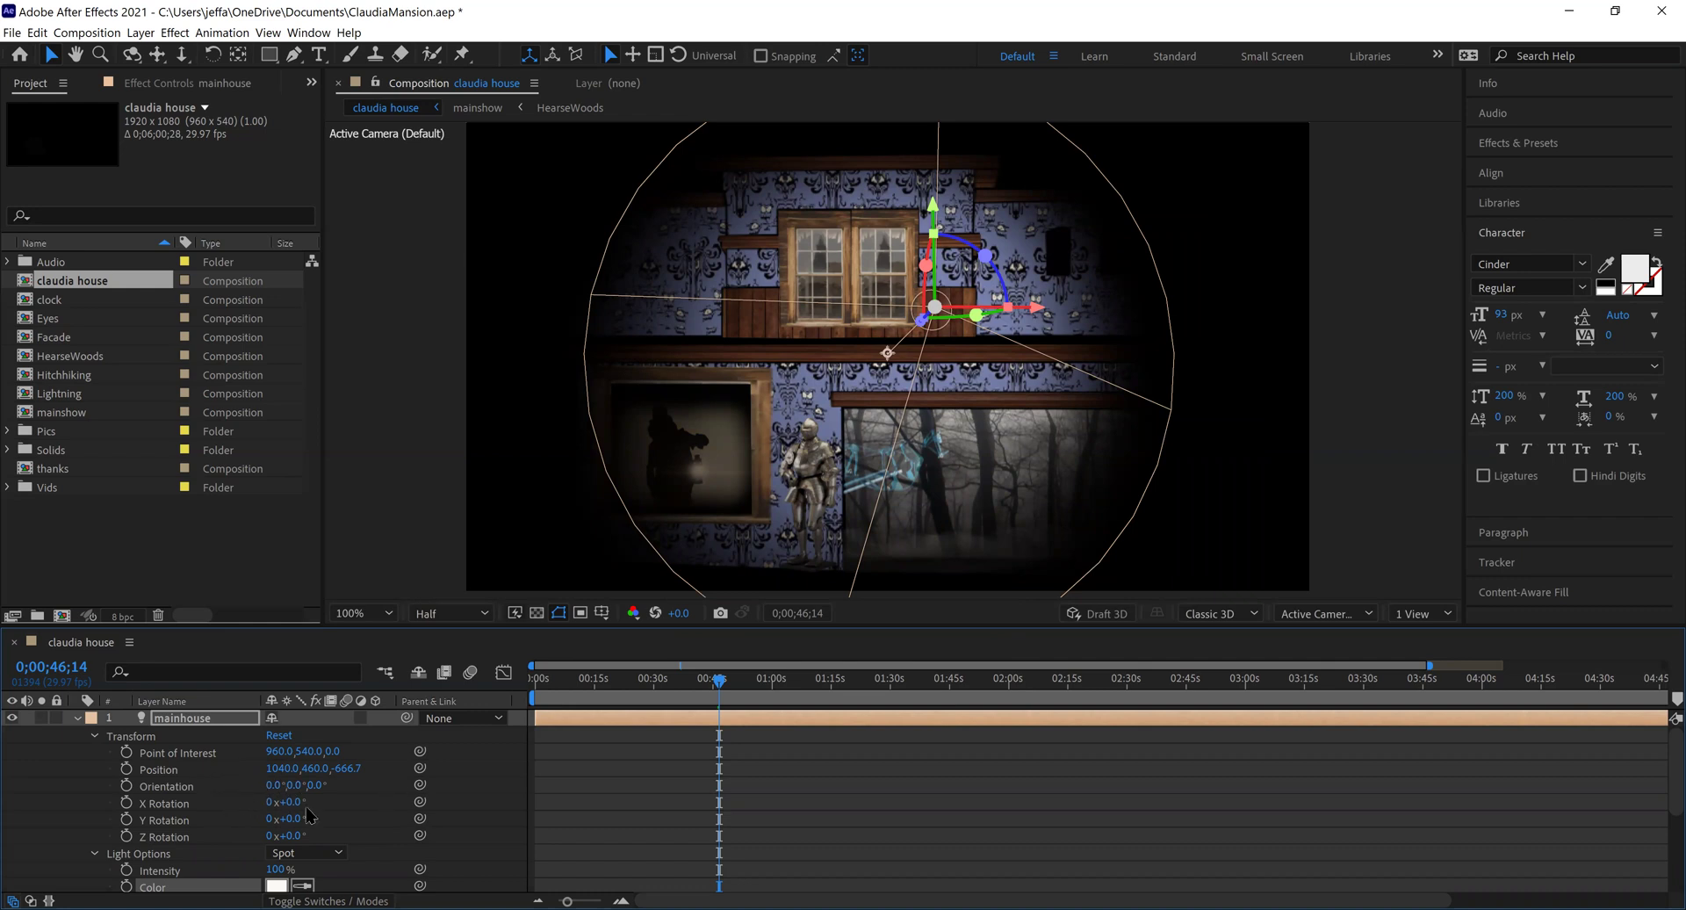
scroll(219, 803, down, 3)
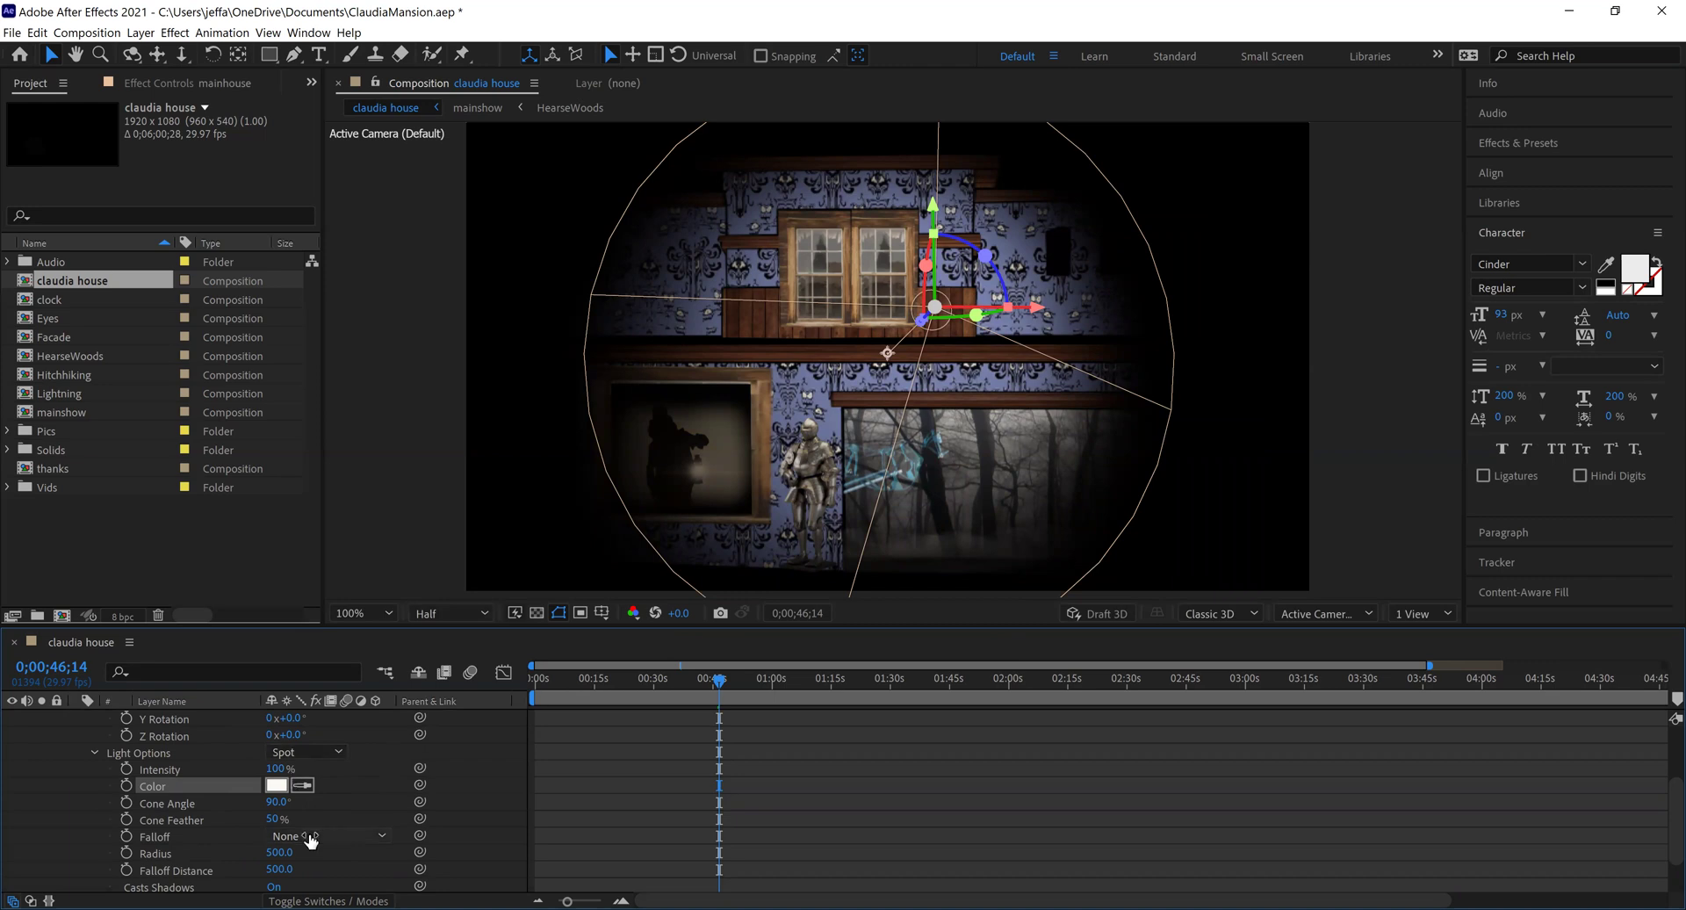
drag(278, 802, 303, 802)
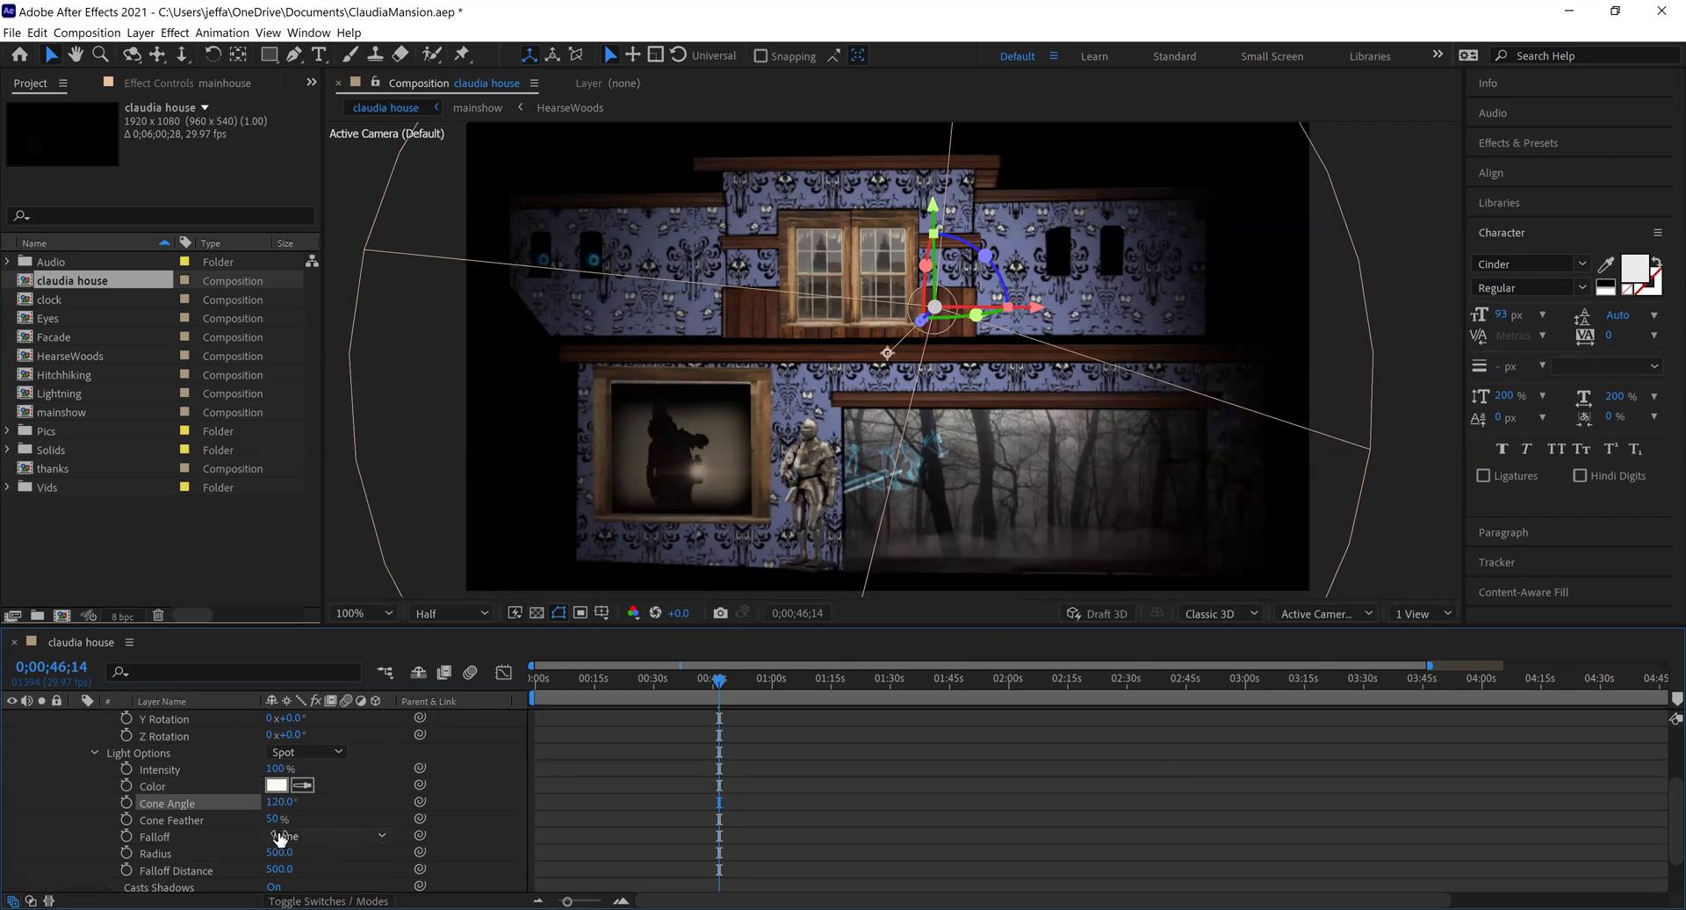
drag(284, 801, 290, 801)
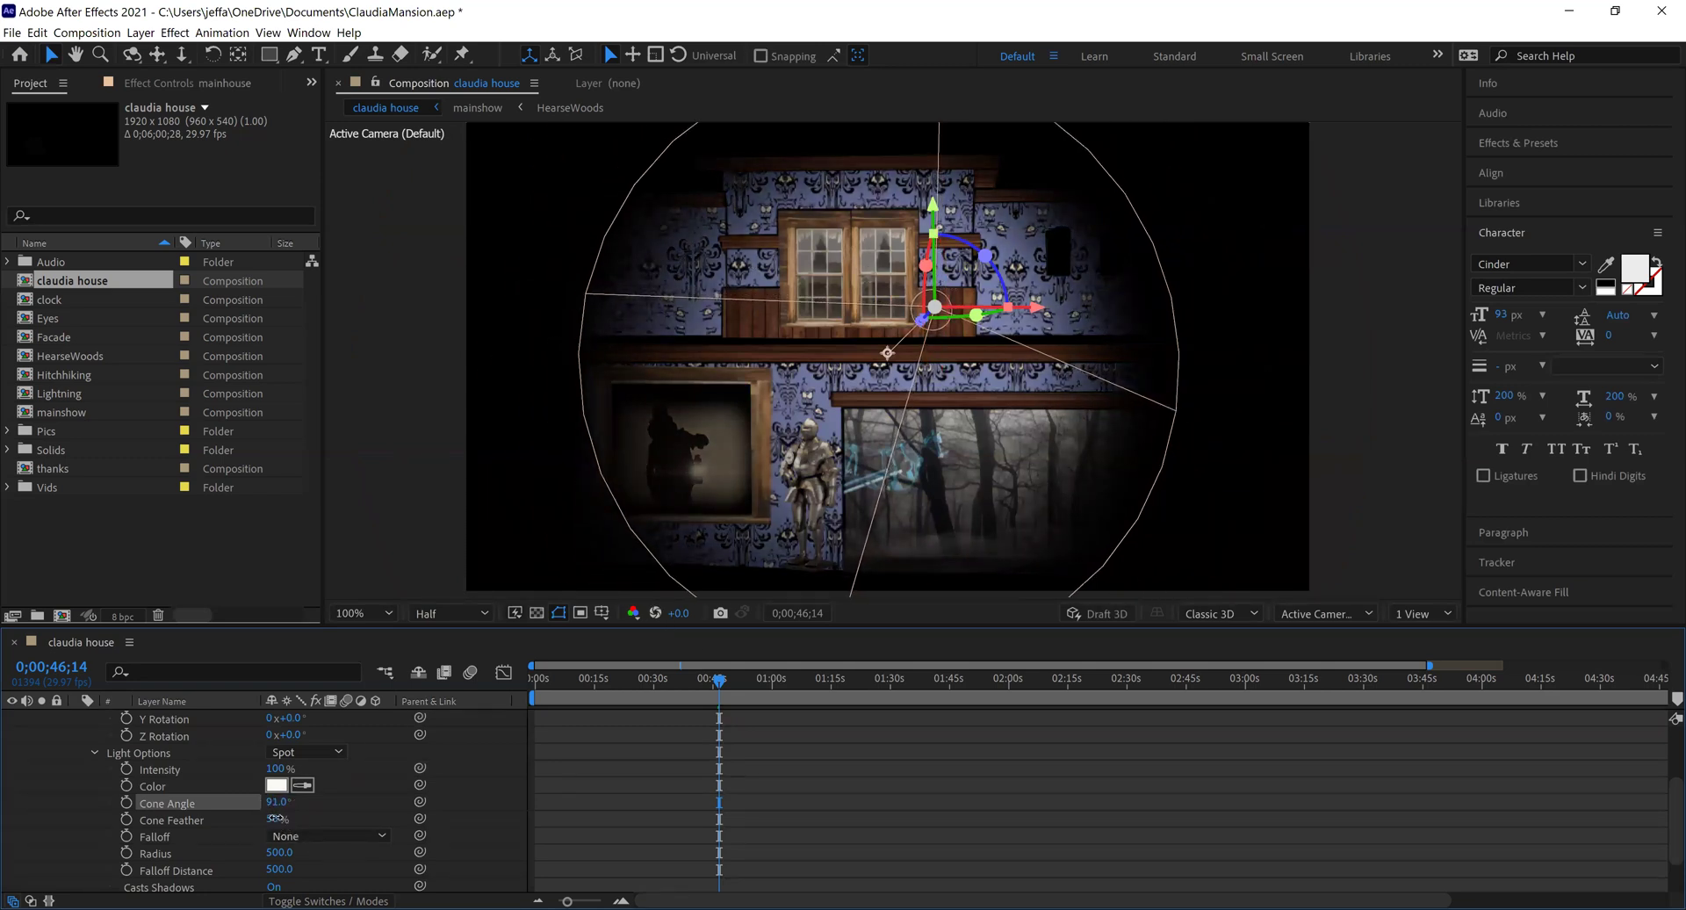
drag(274, 818, 195, 820)
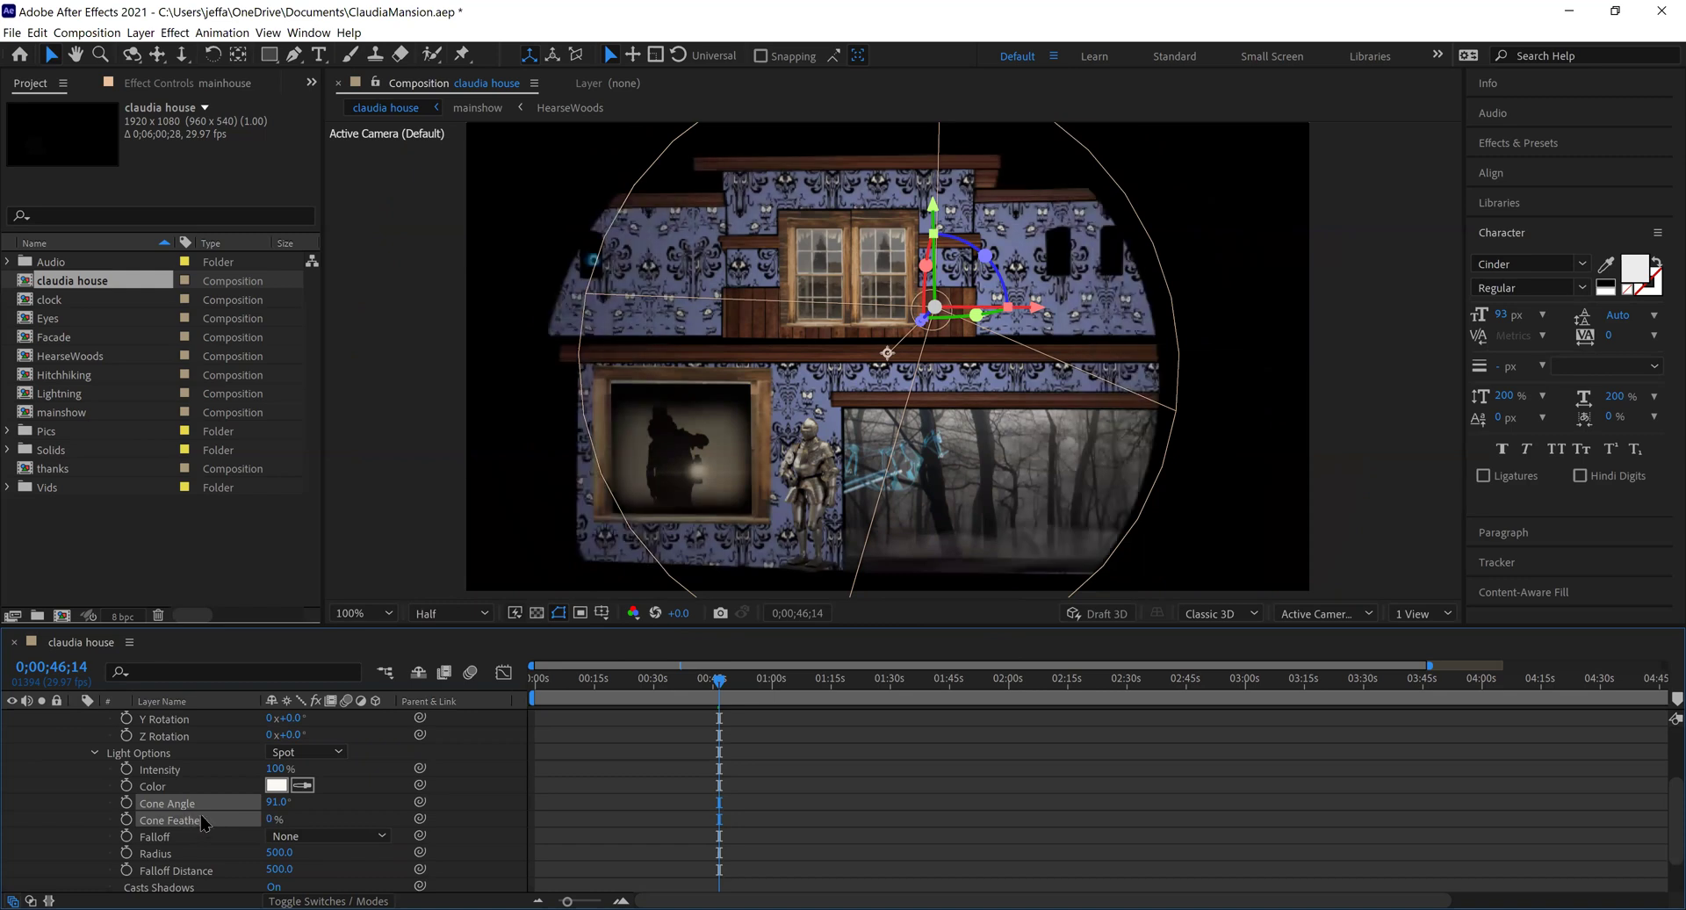
drag(277, 801, 259, 804)
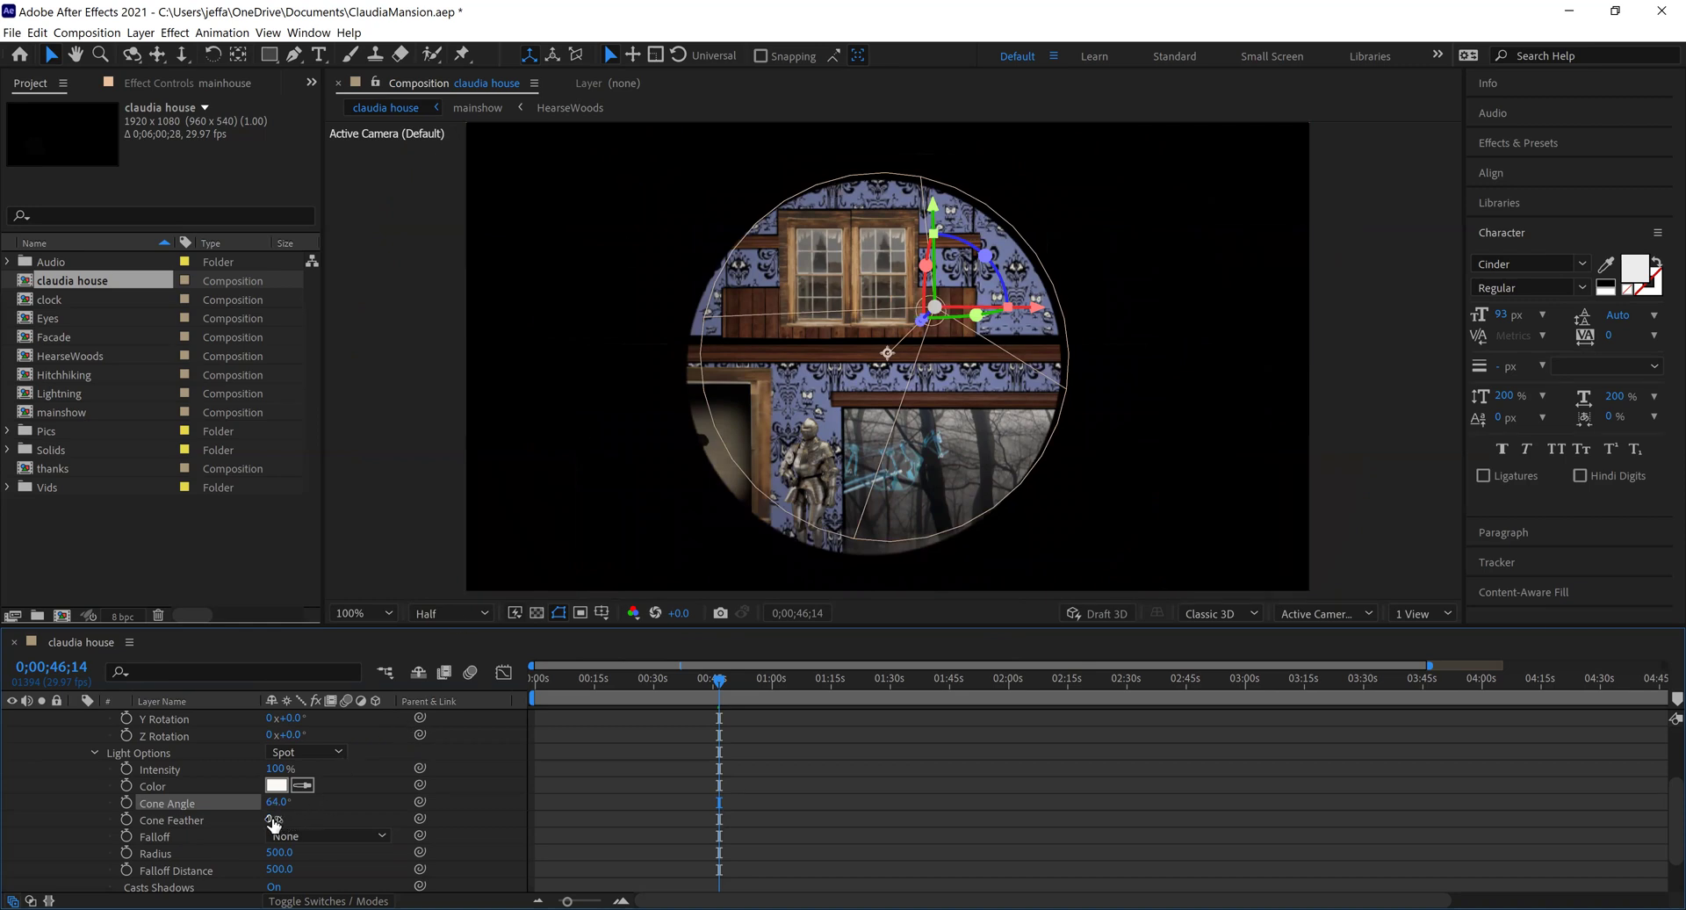
drag(272, 820, 329, 808)
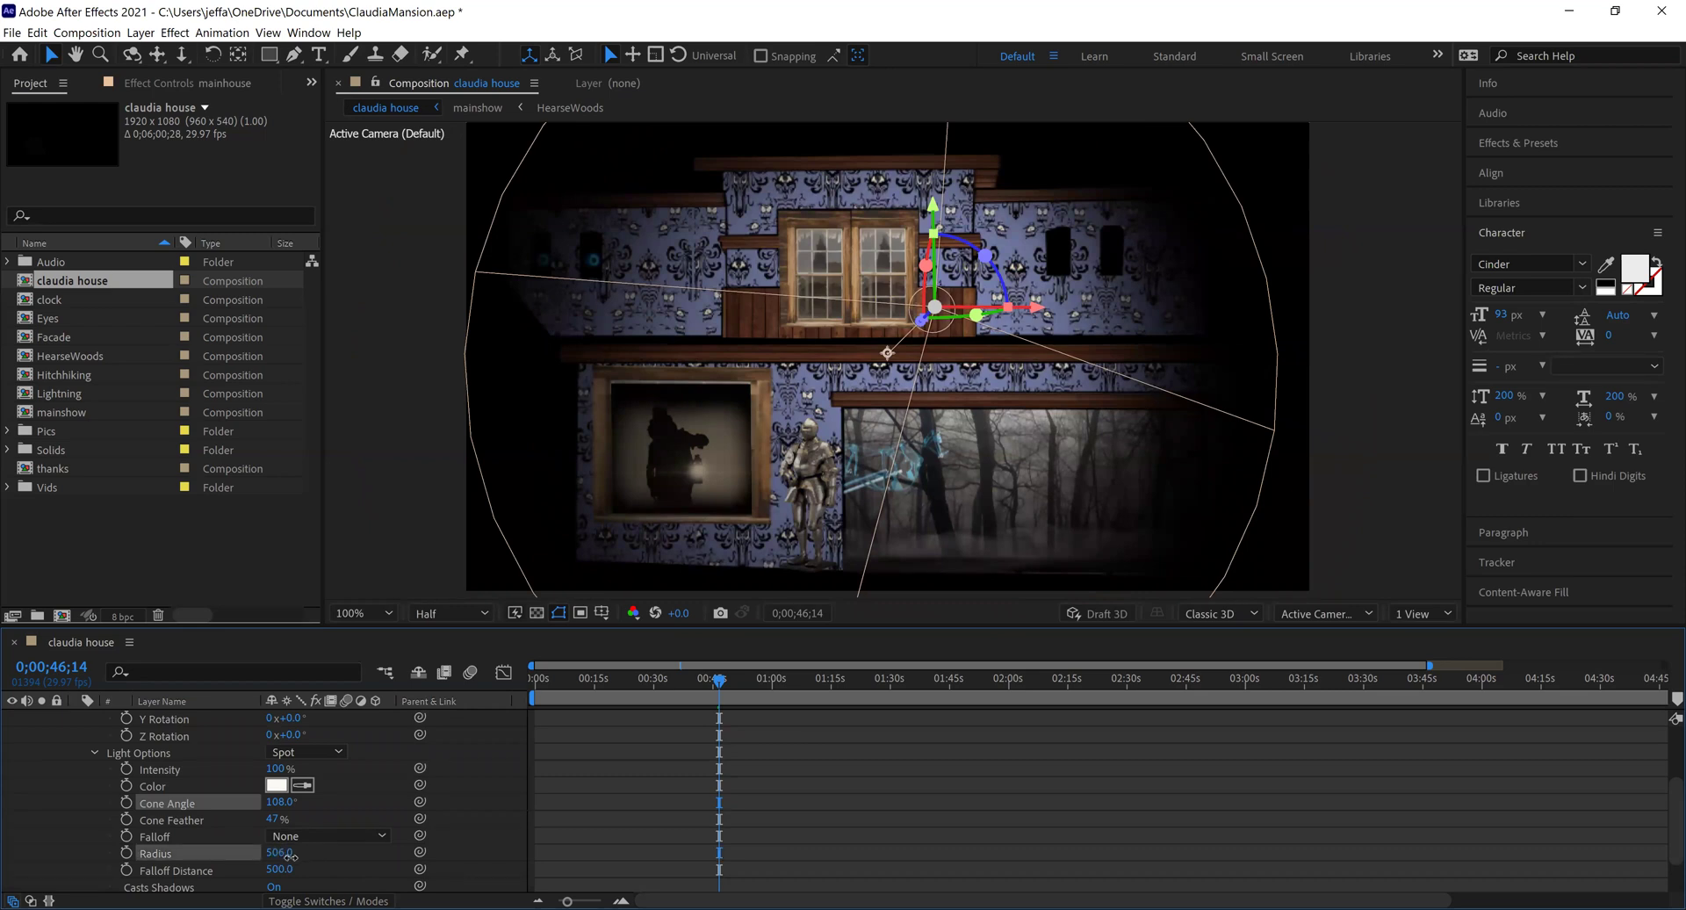
Step: Adjust the mainhouse light's intensity, keep its type as Spot, and widen the cone to 122°
click(286, 852)
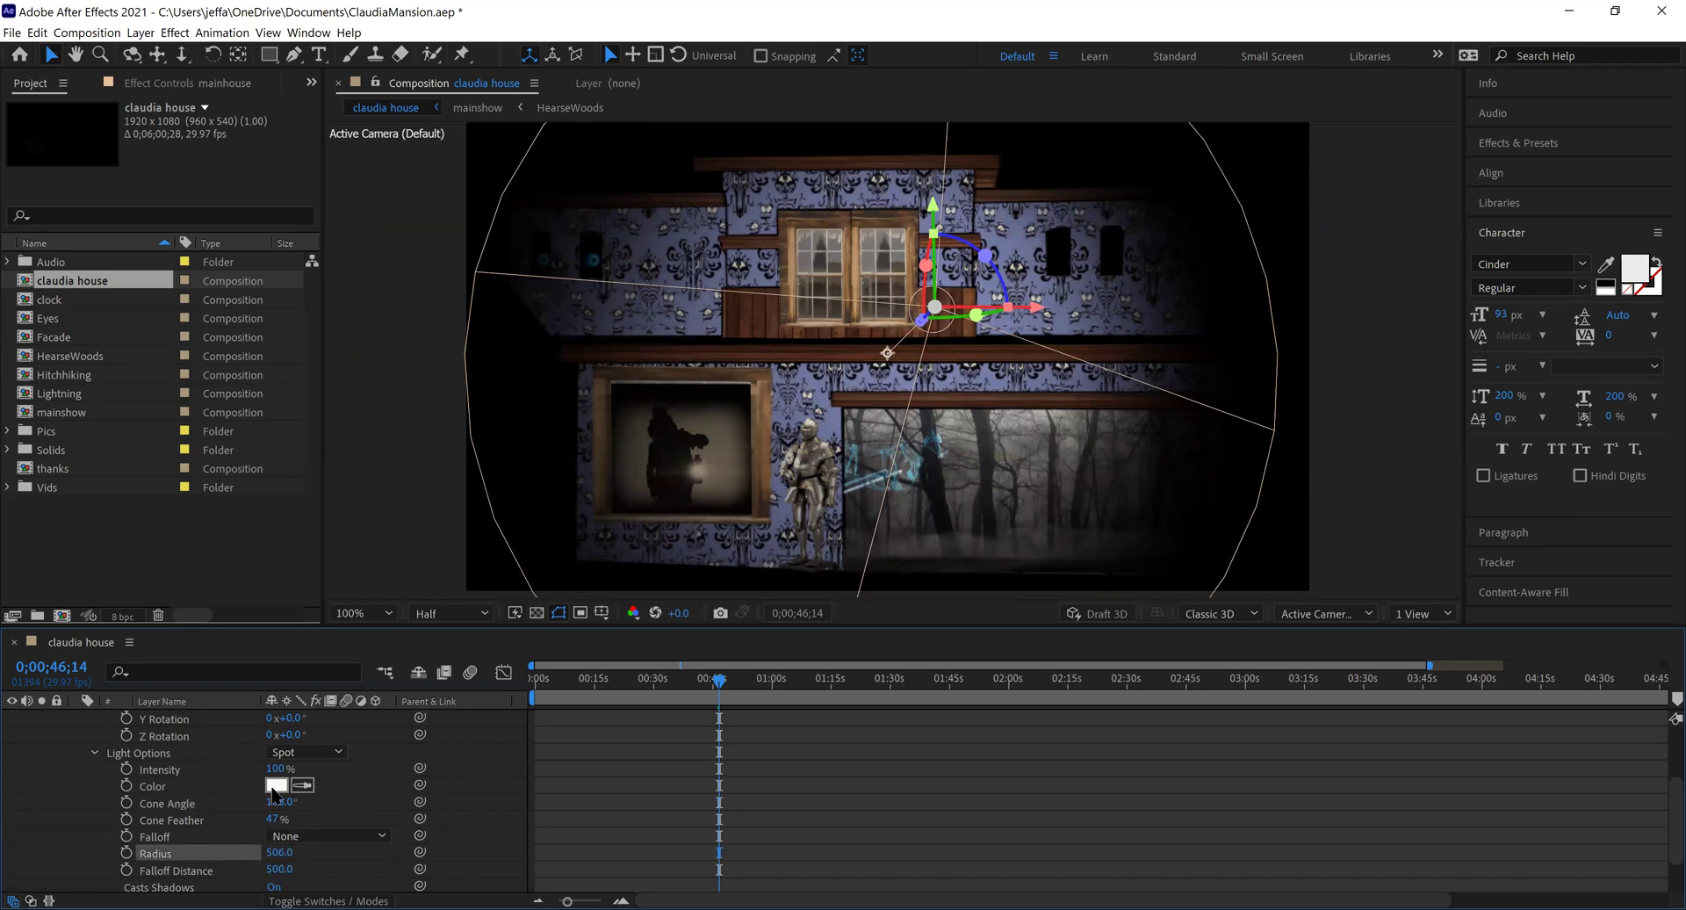
mouse_move(278, 769)
mouse_down()
mouse_move(426, 756)
mouse_move(272, 769)
mouse_up()
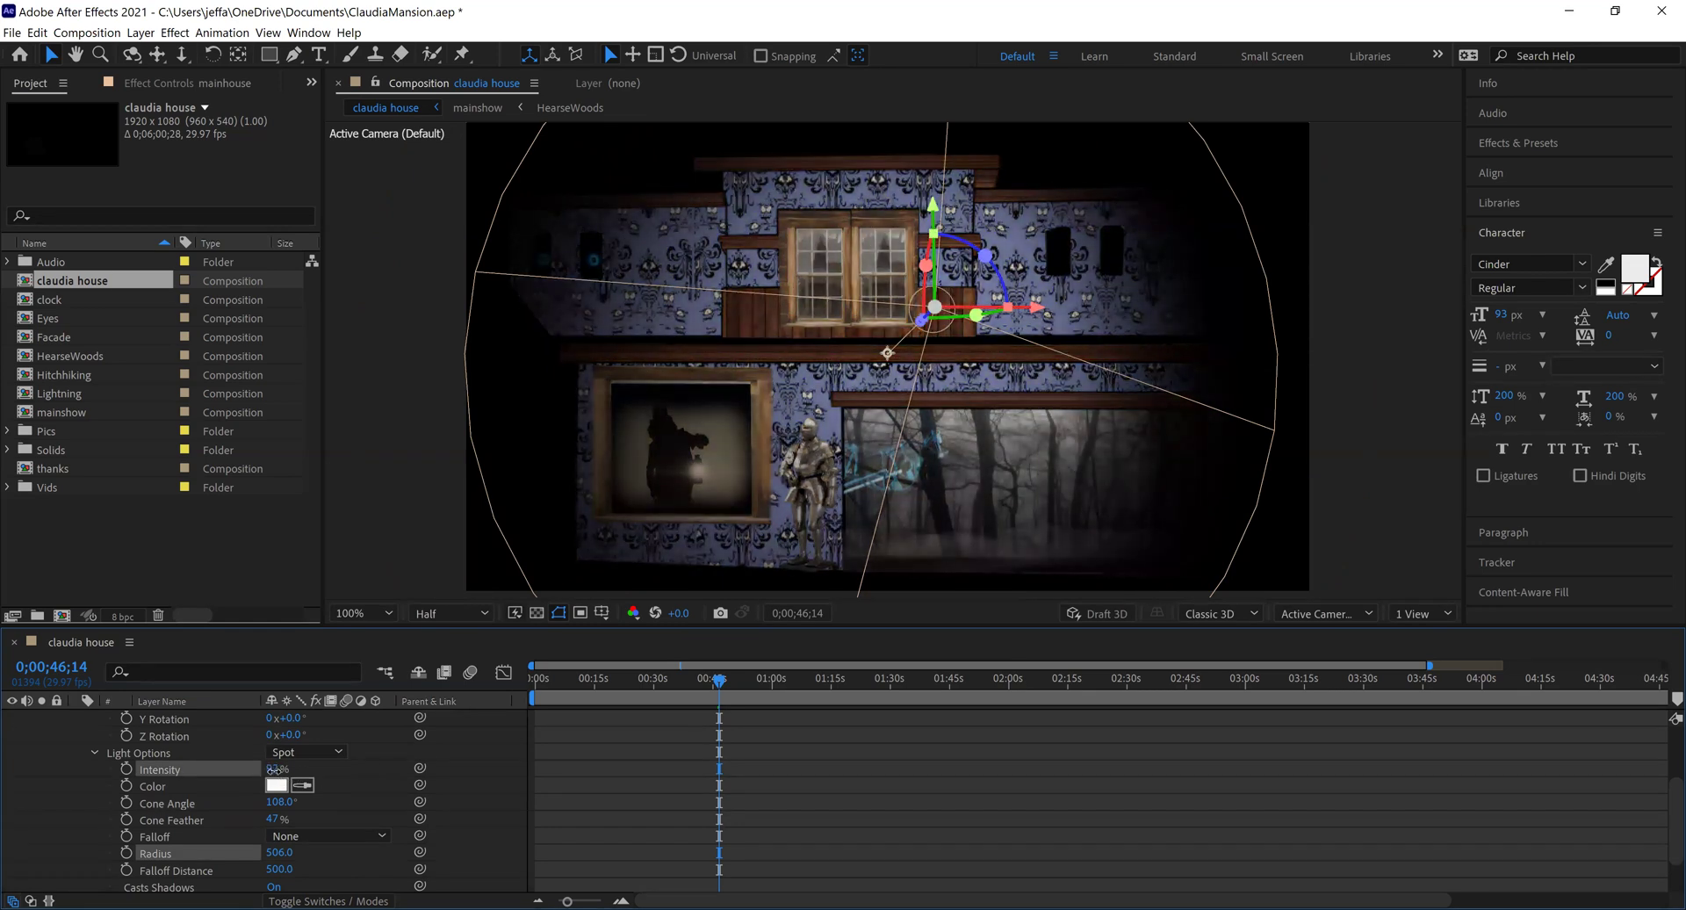
click(325, 756)
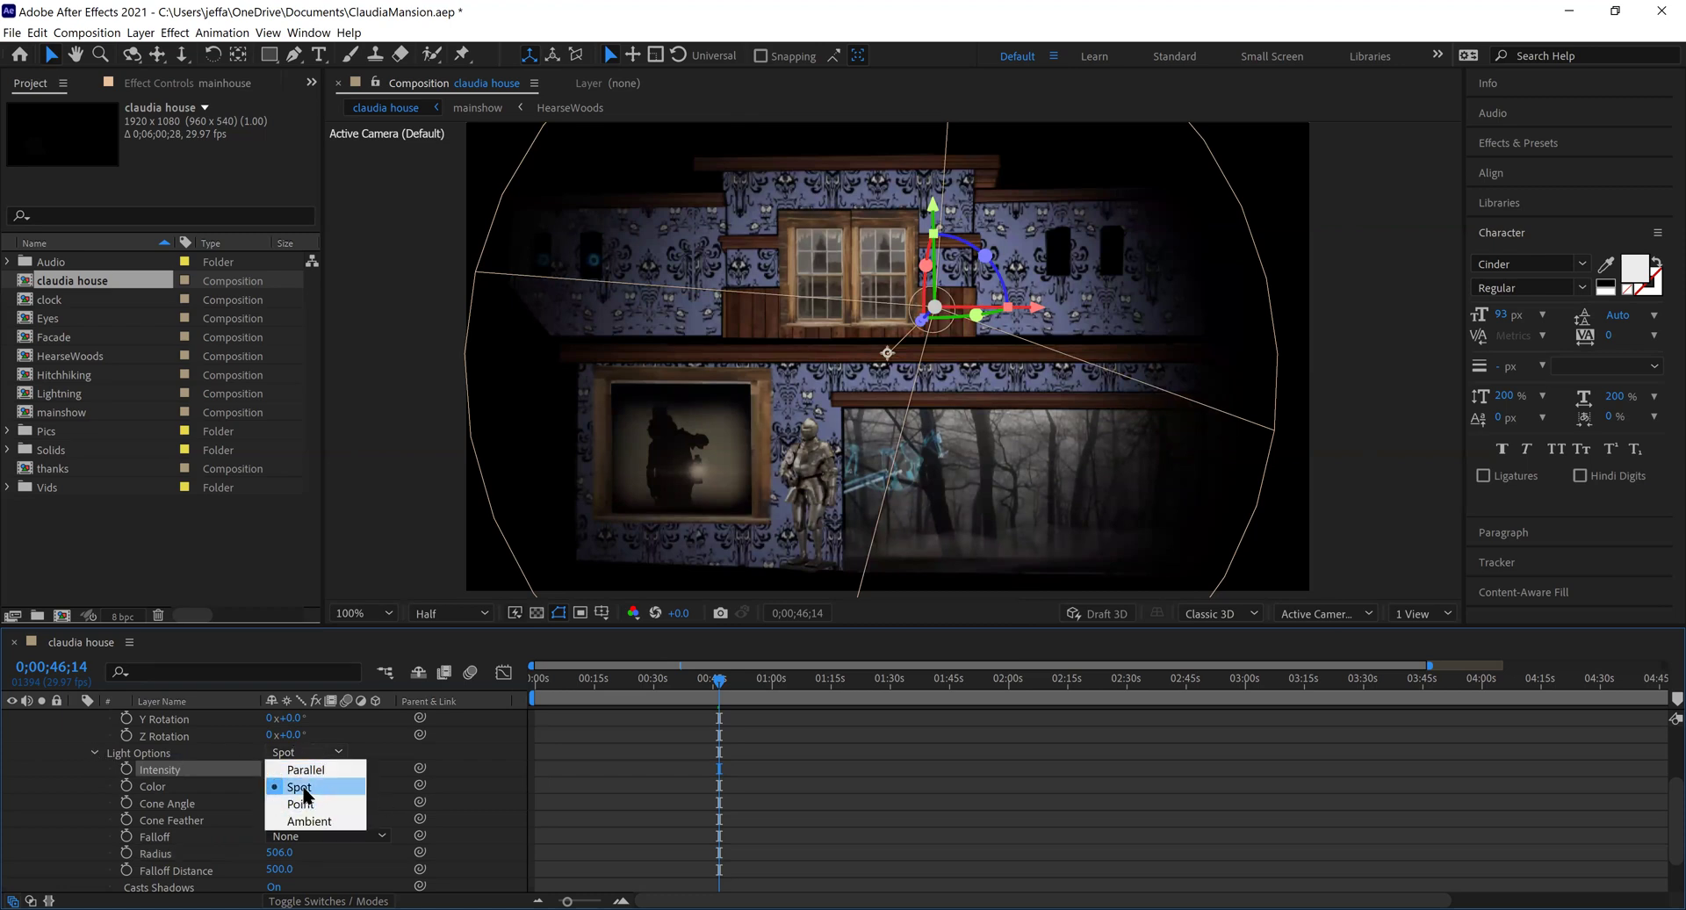
click(304, 790)
scroll(182, 788, up, 1)
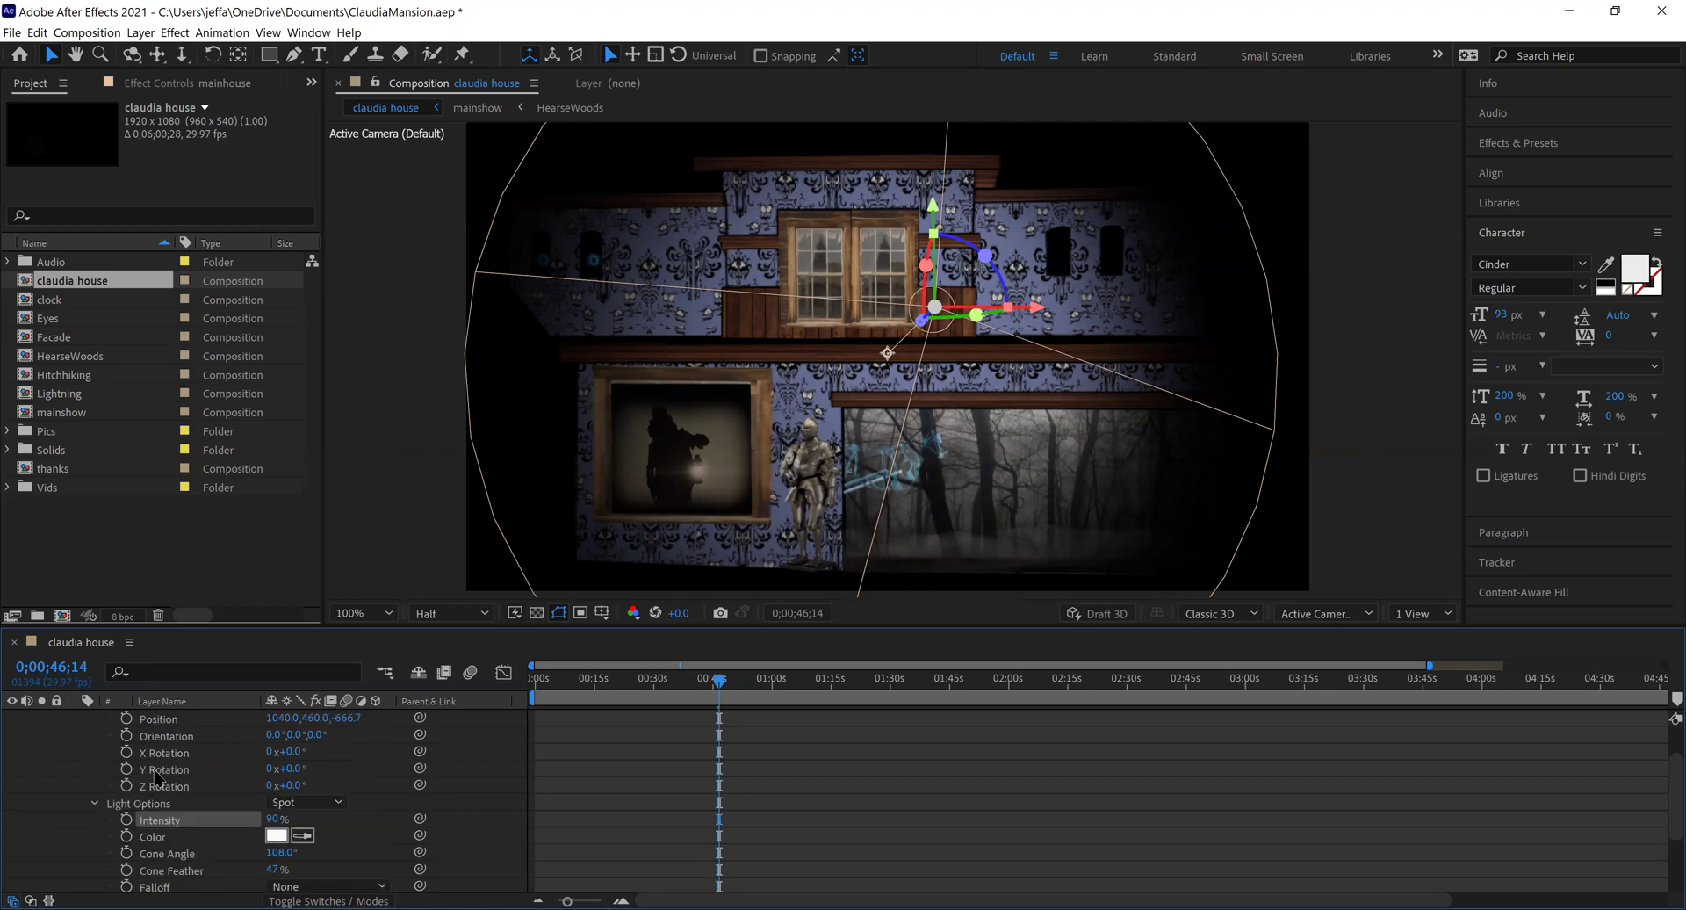
scroll(219, 801, down, 1)
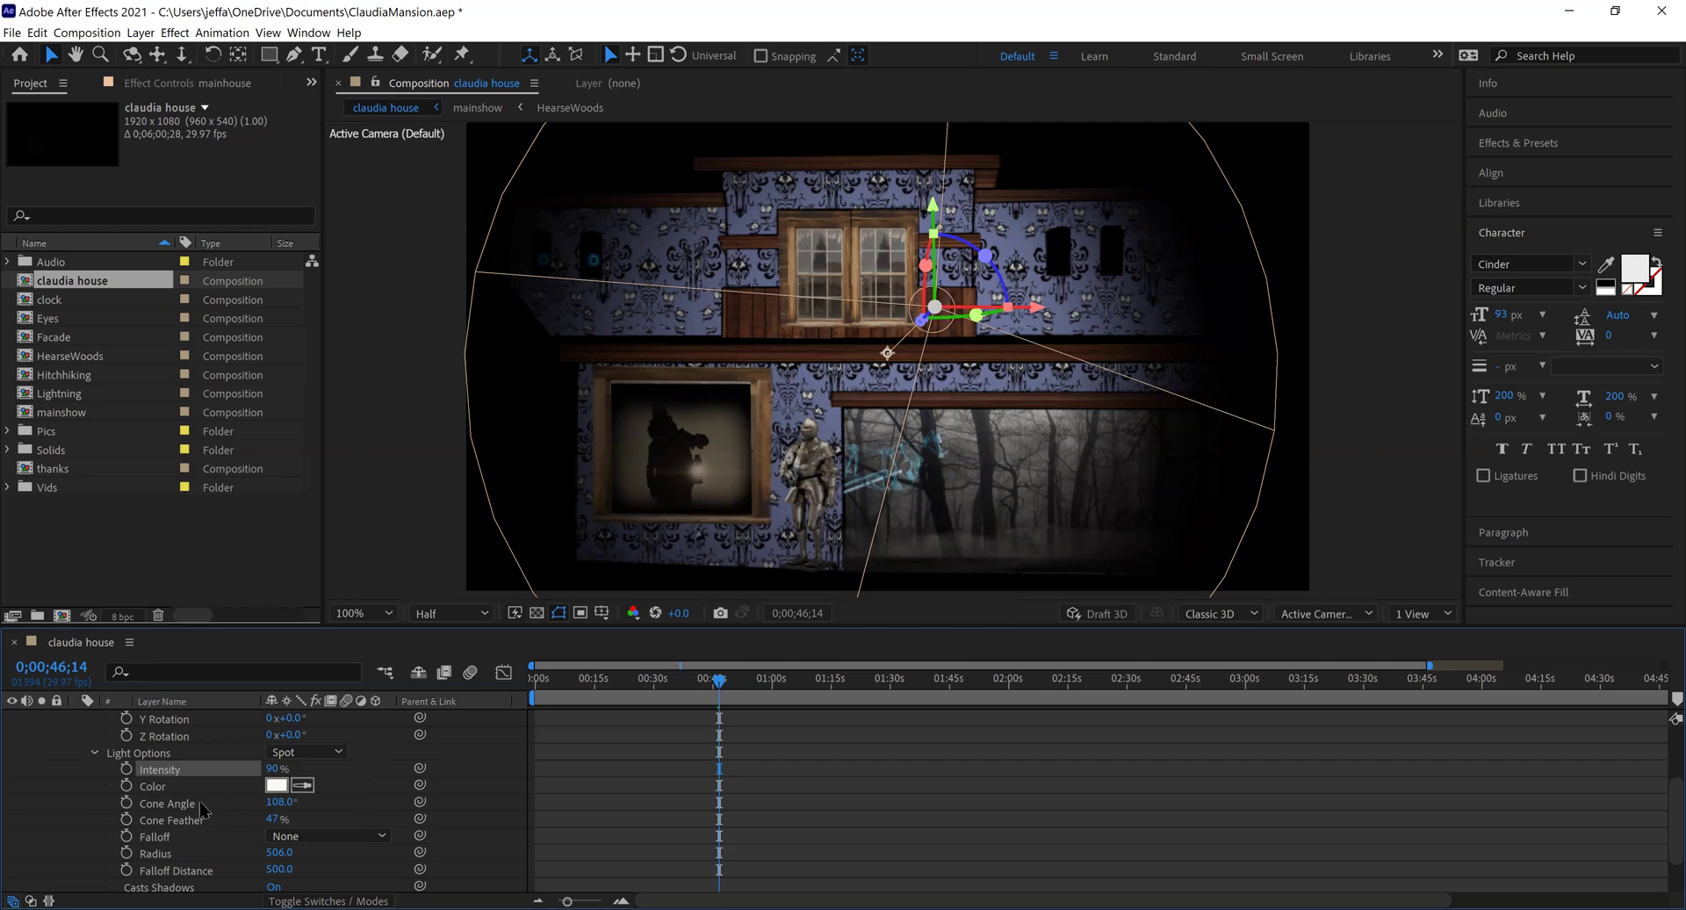
scroll(204, 808, up, 2)
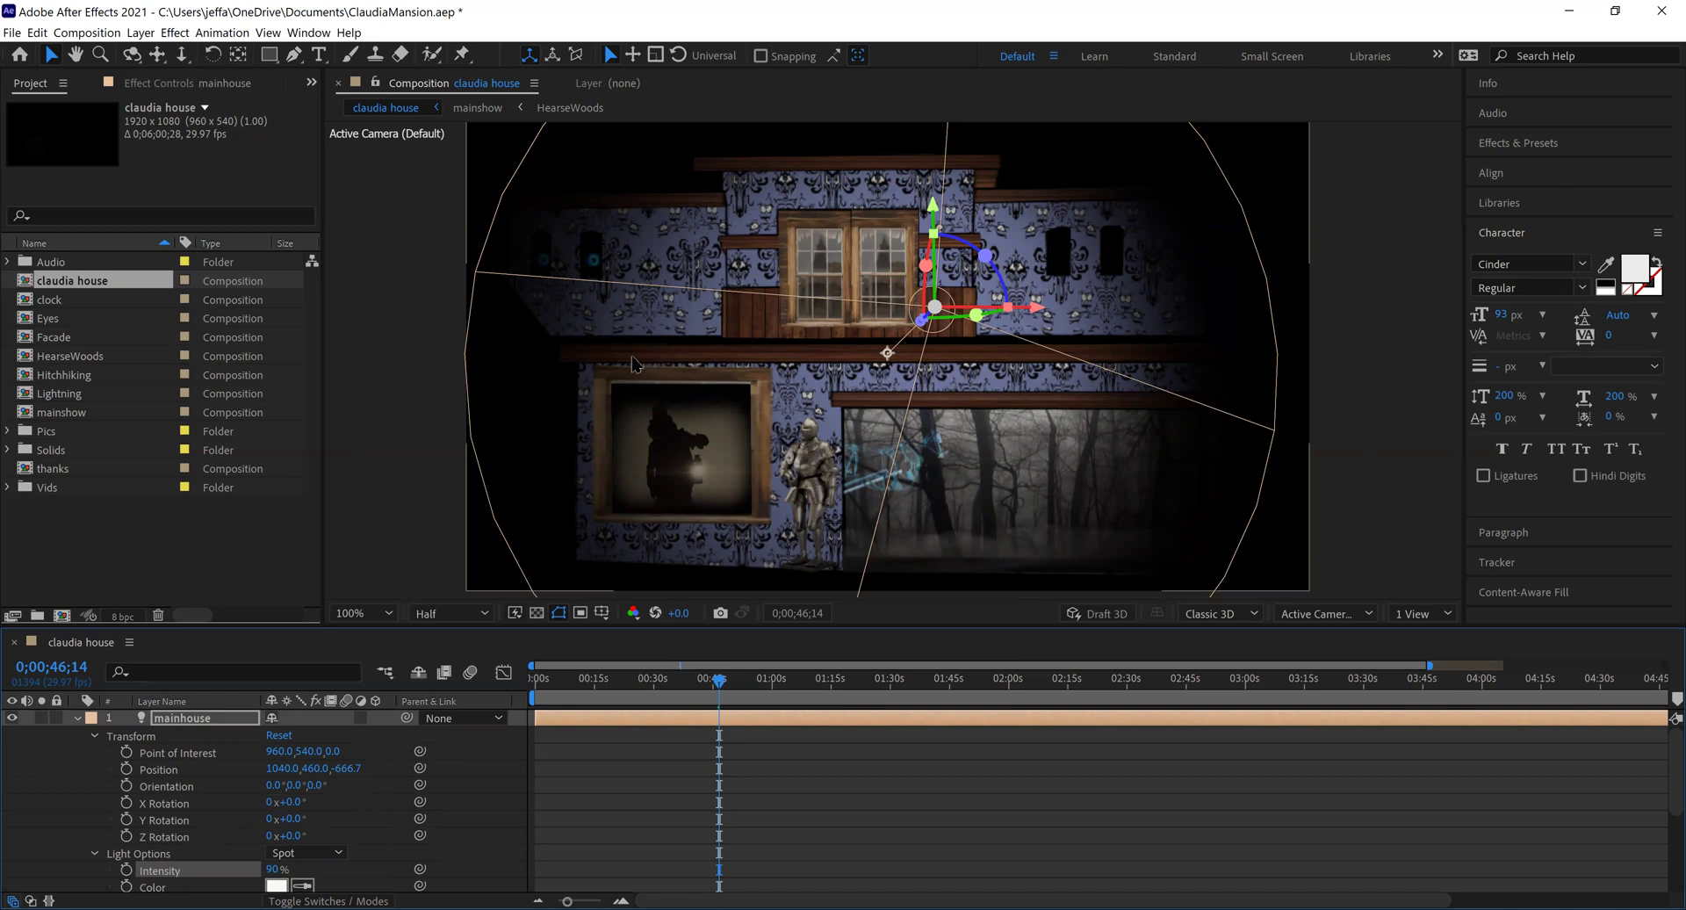
scroll(317, 784, down, 1)
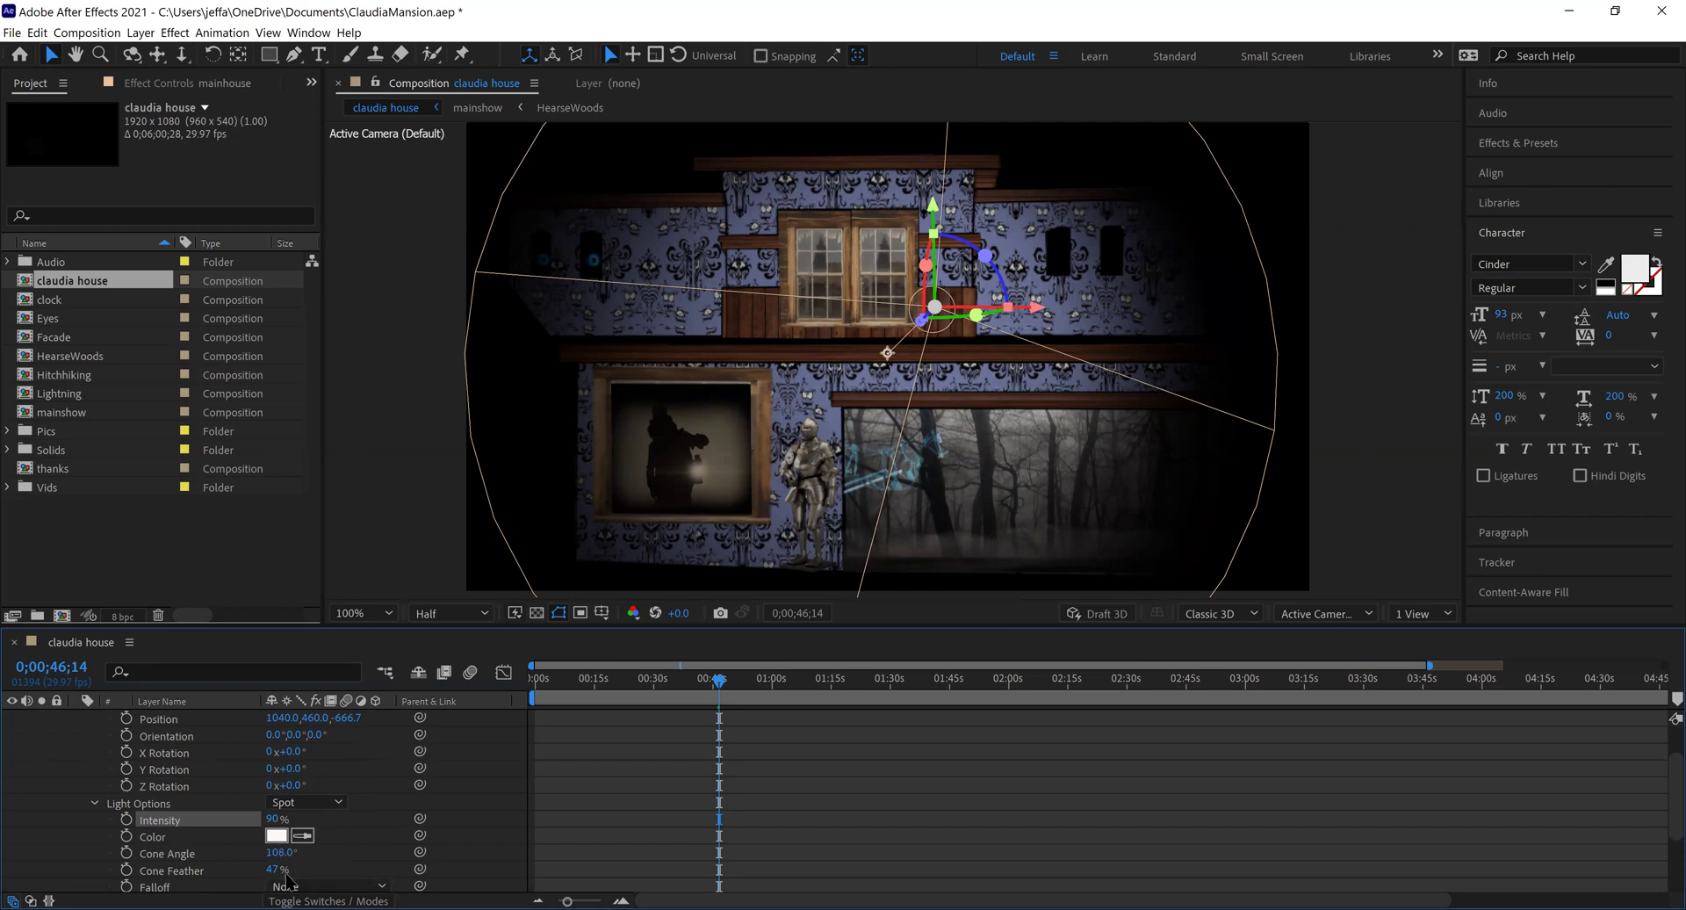
drag(281, 853, 303, 853)
Step: Collapse the mainhouse light's Light Options, Transform and layer properties
click(96, 804)
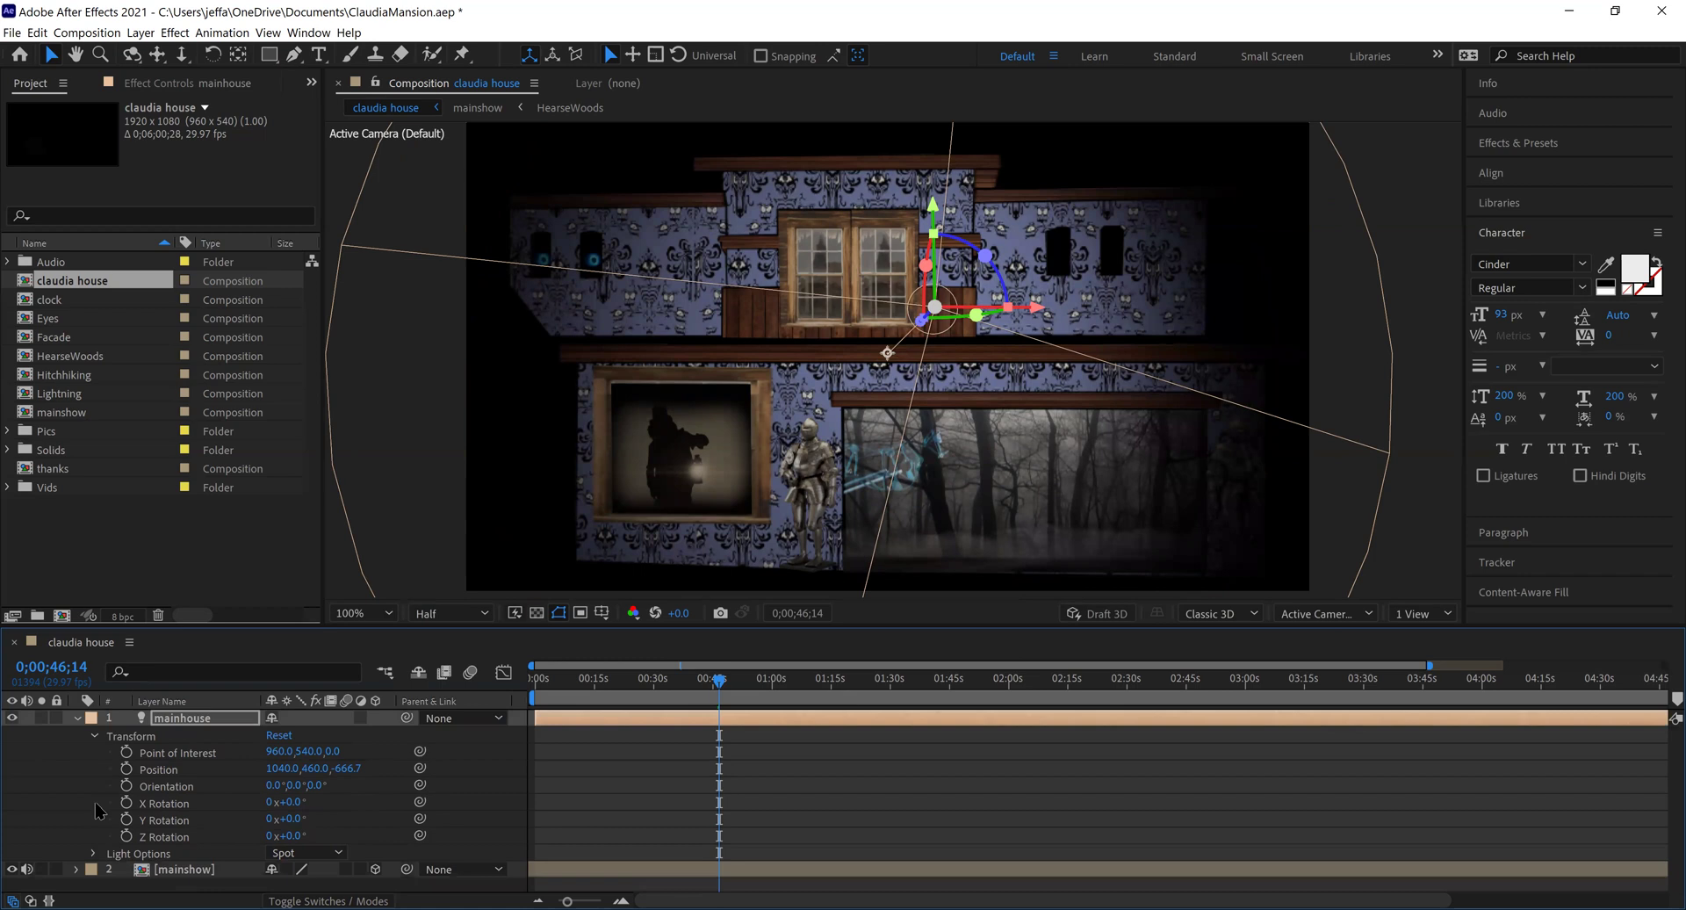
click(93, 736)
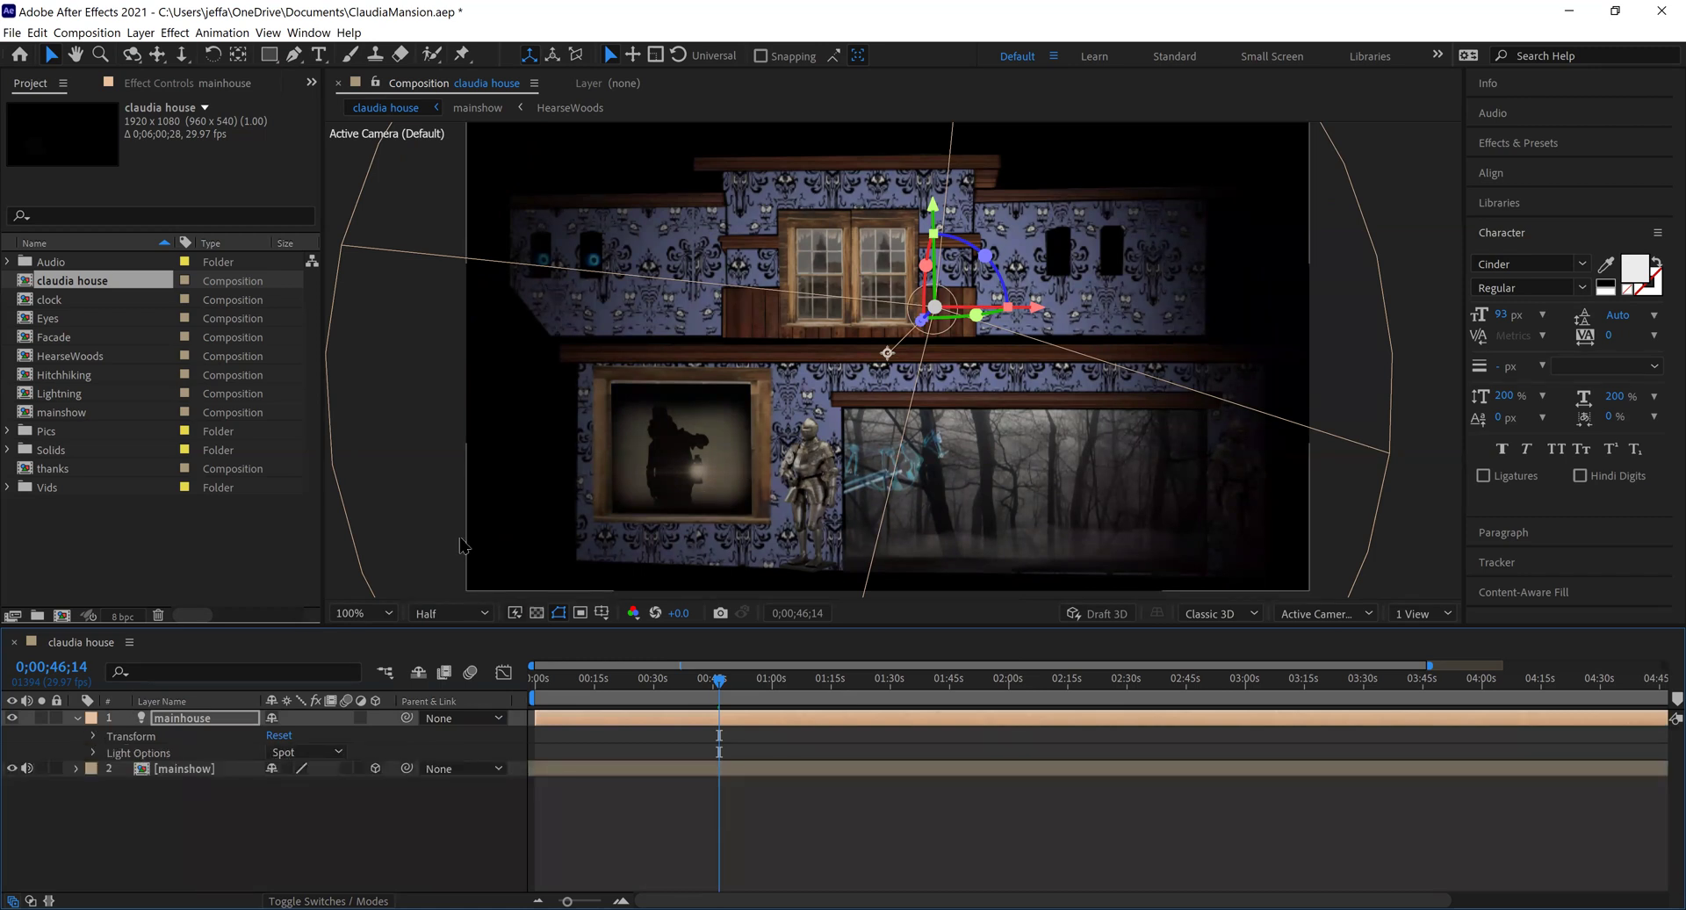
click(76, 717)
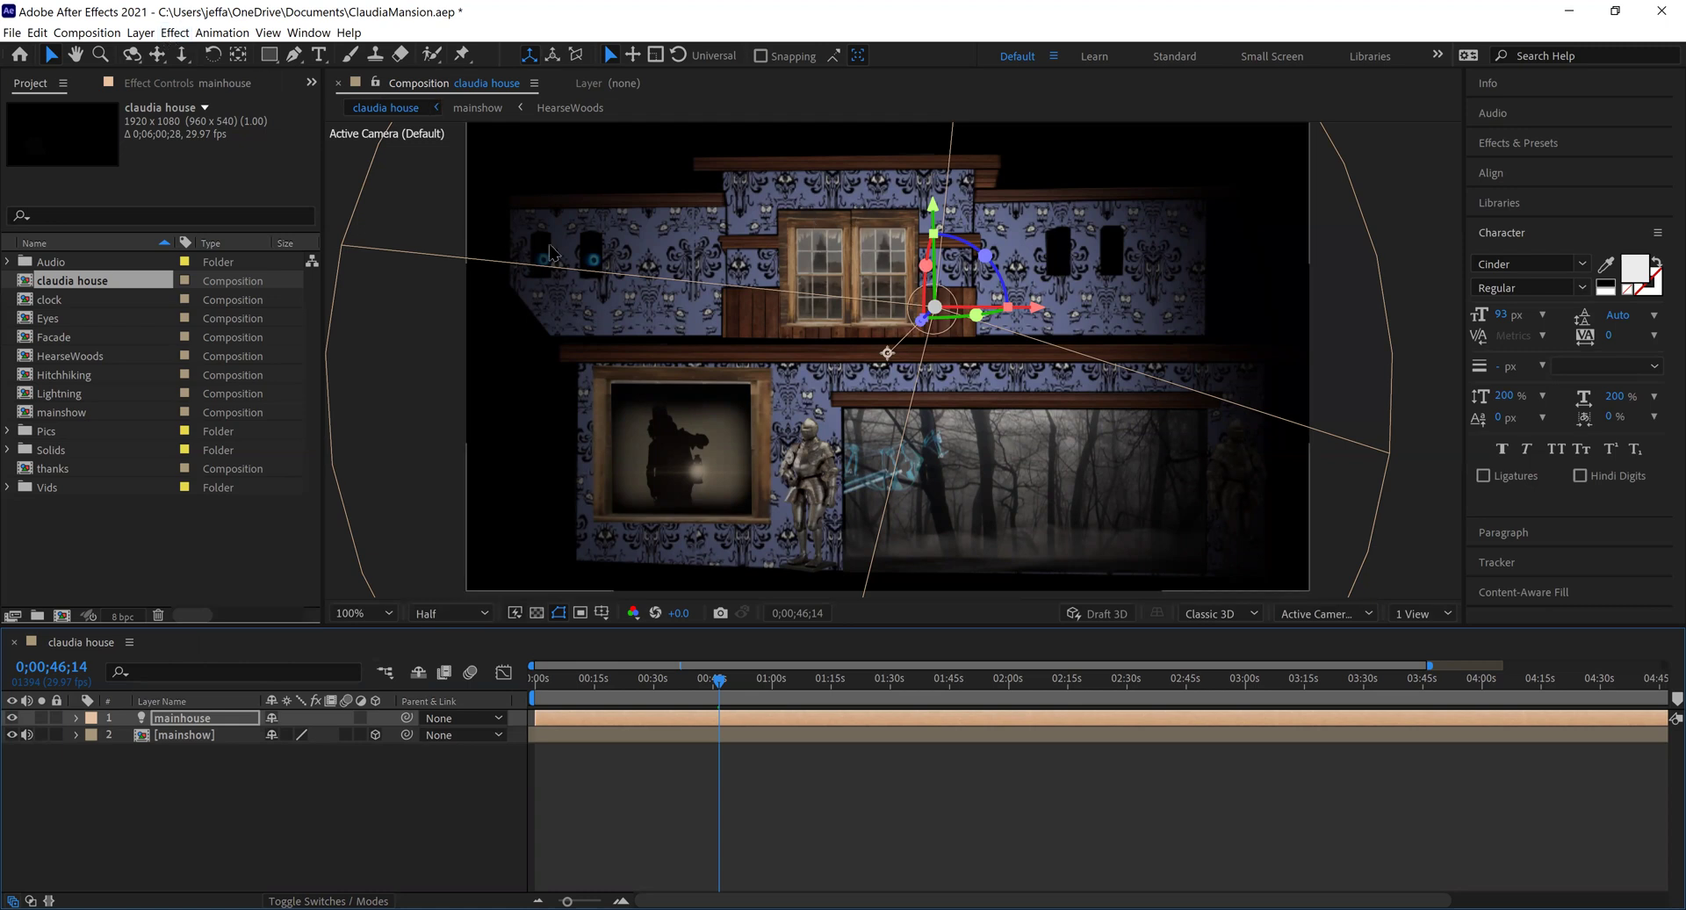
Step: Add a new spot light named knight with a white colour (F7F5EF)
click(136, 32)
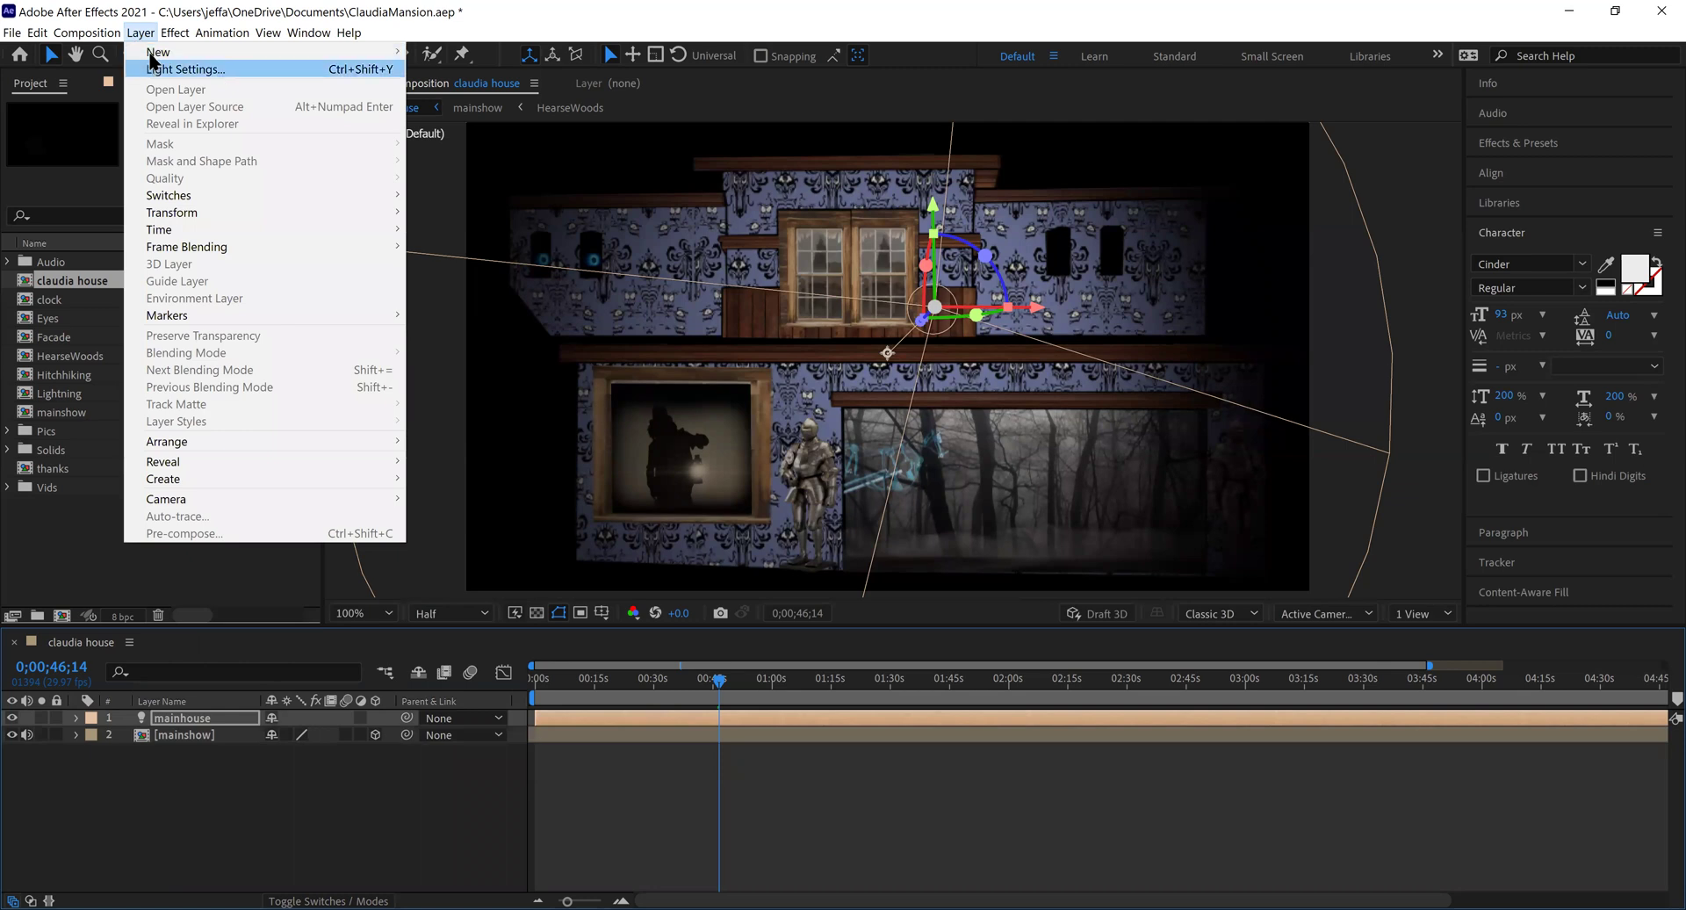
mouse_move(154, 59)
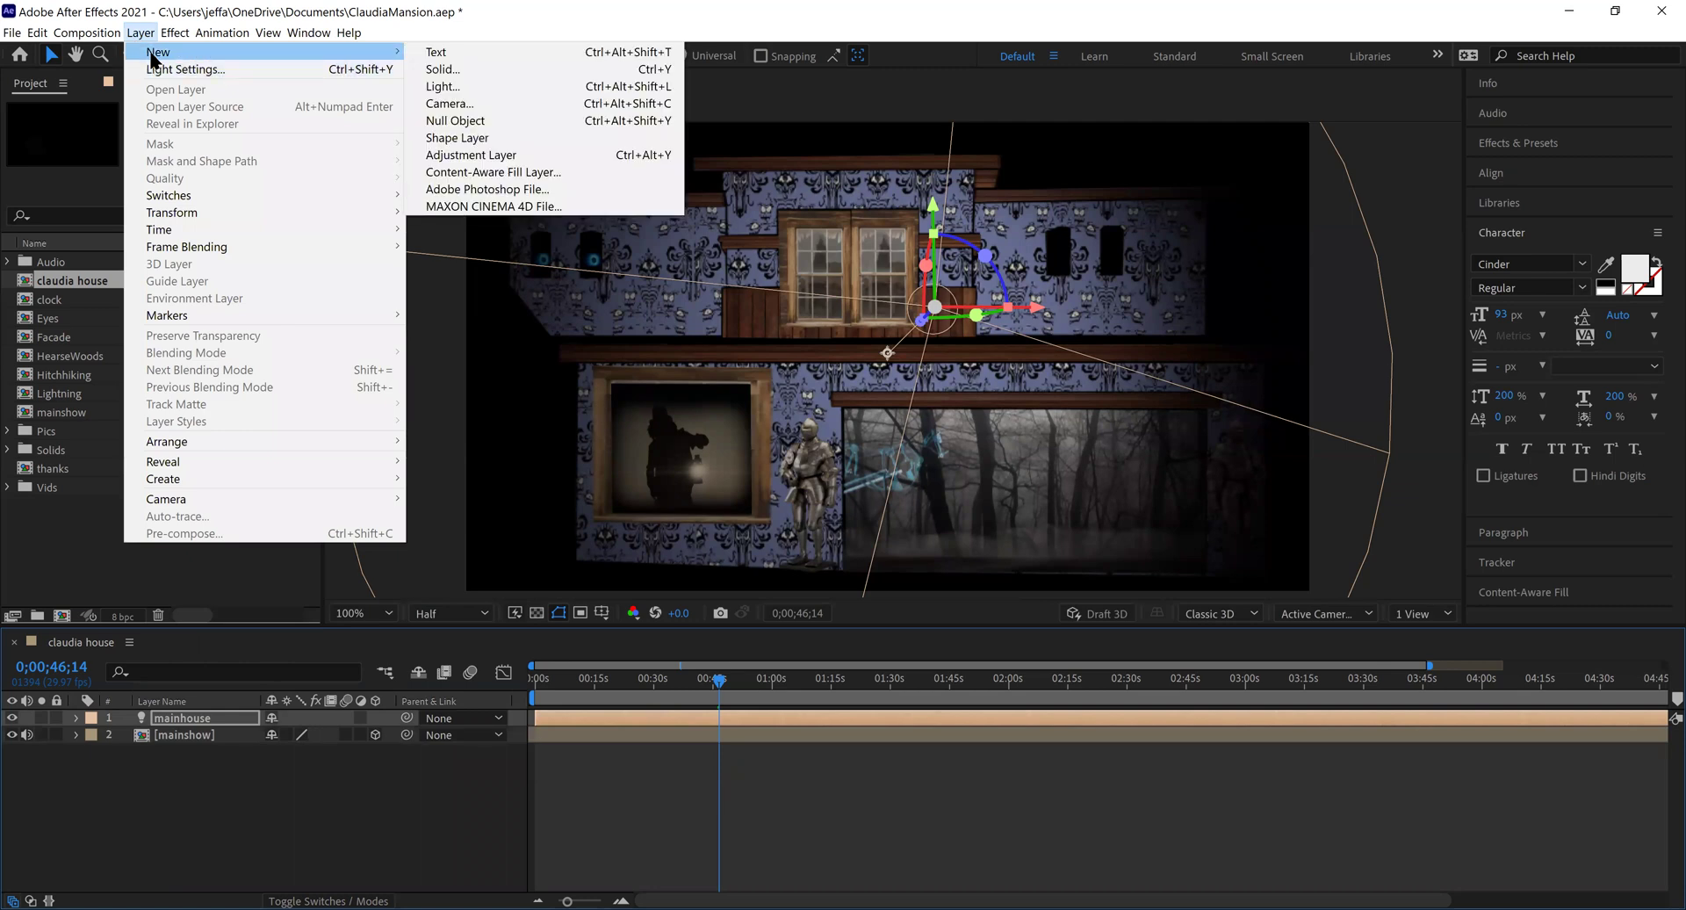
click(472, 86)
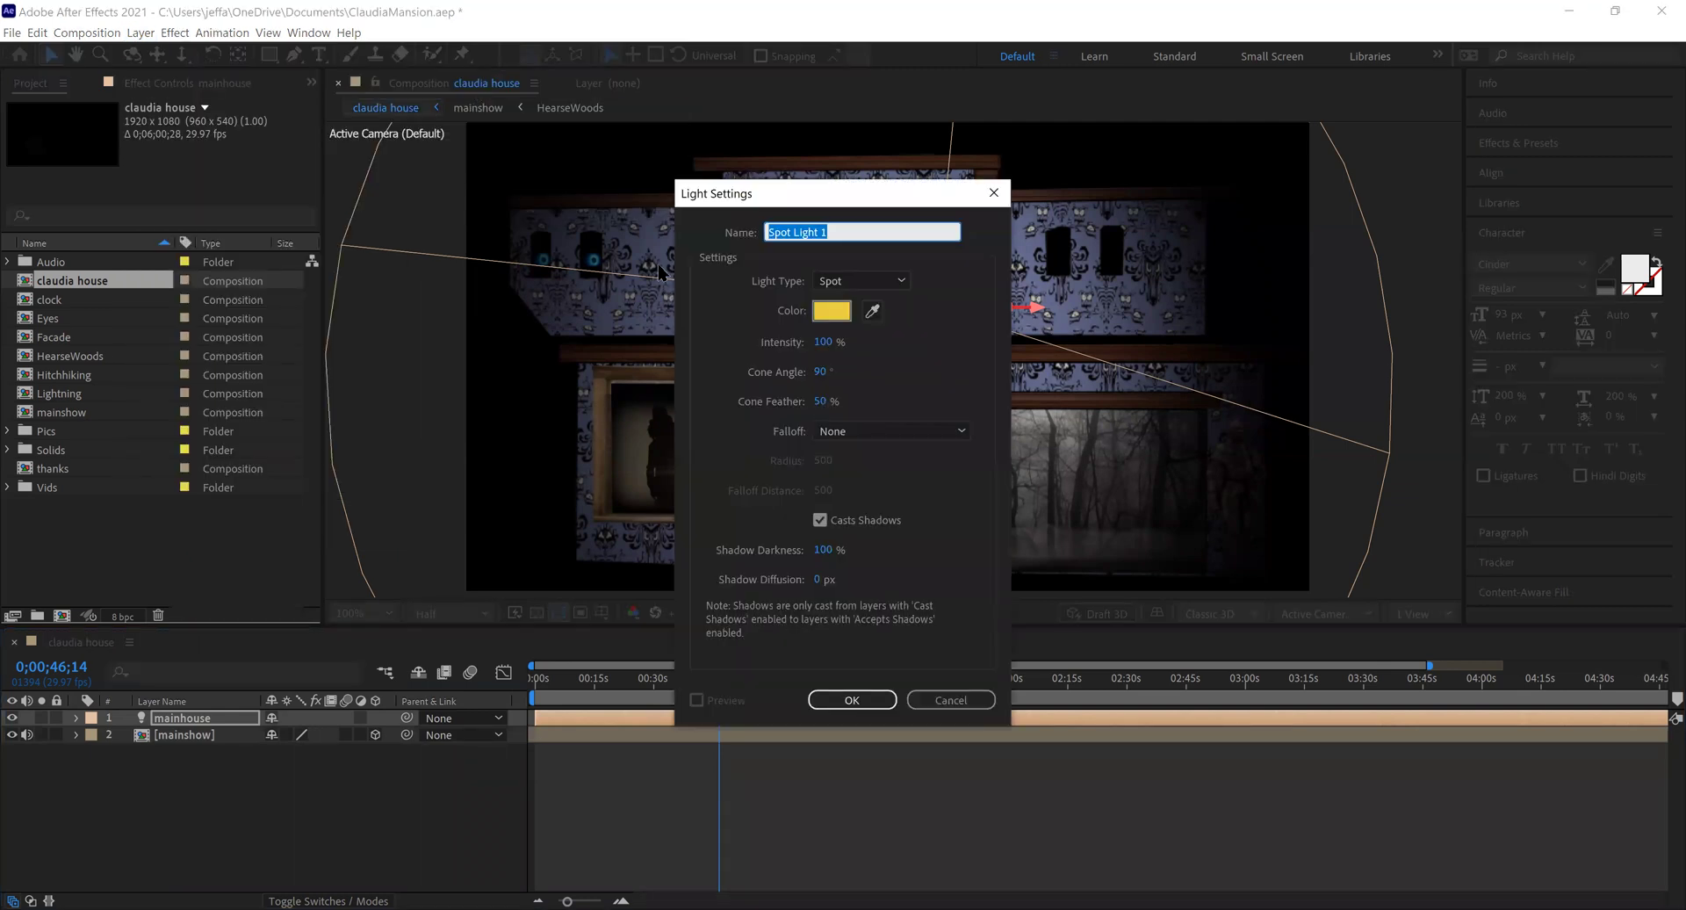
text(knight)
click(848, 312)
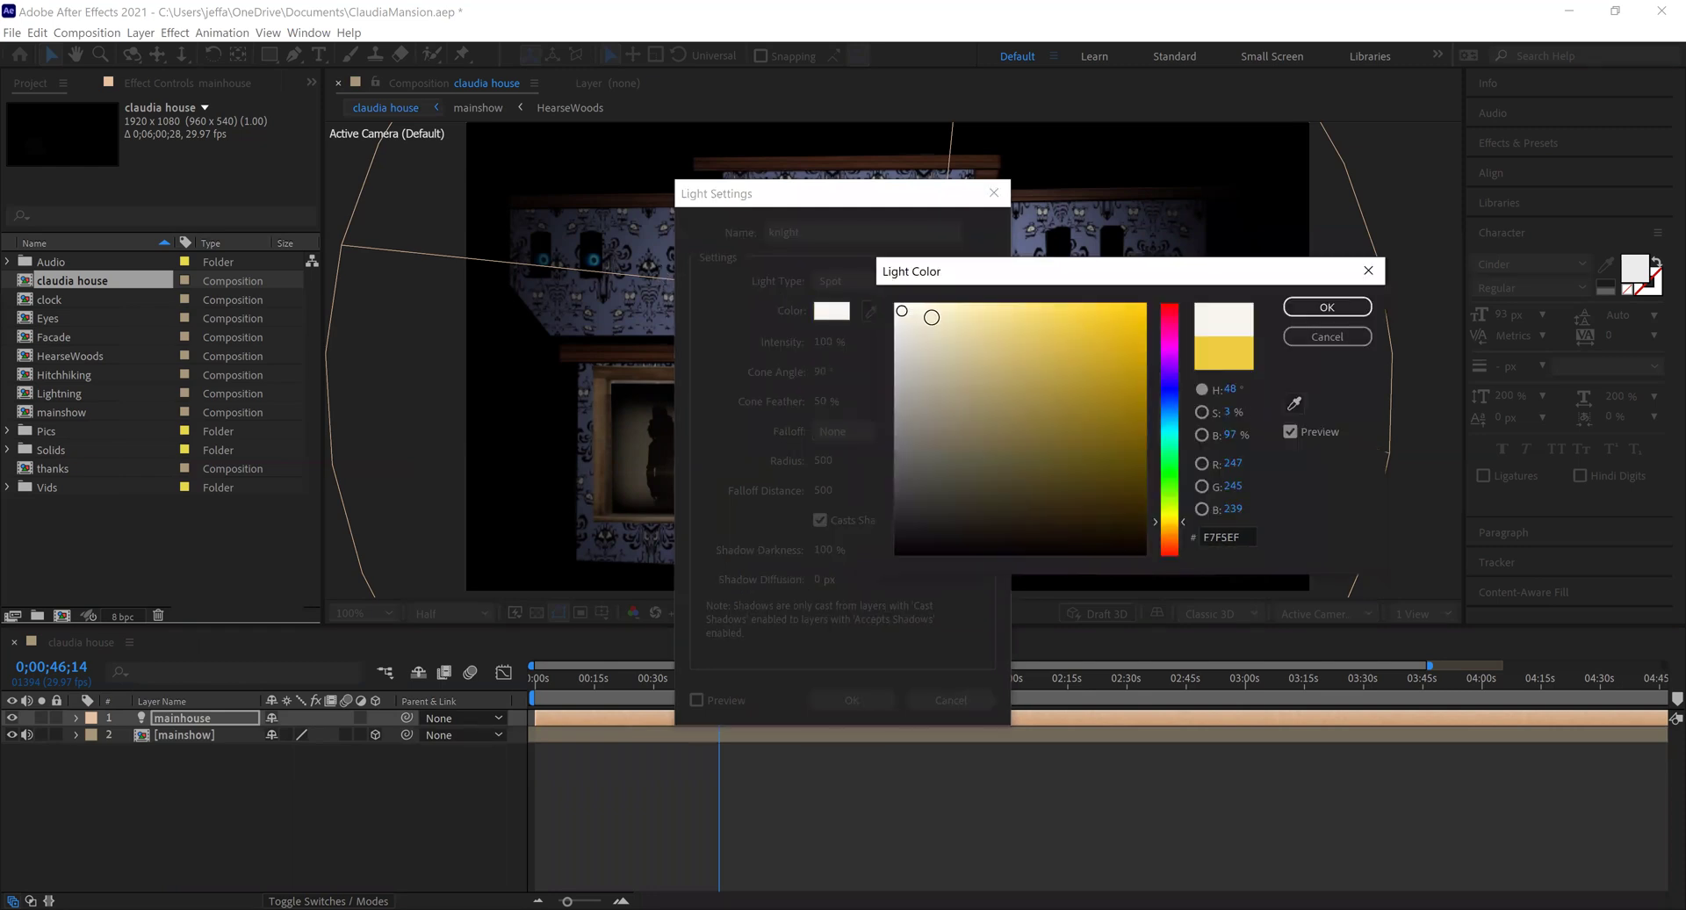
click(1341, 314)
click(823, 700)
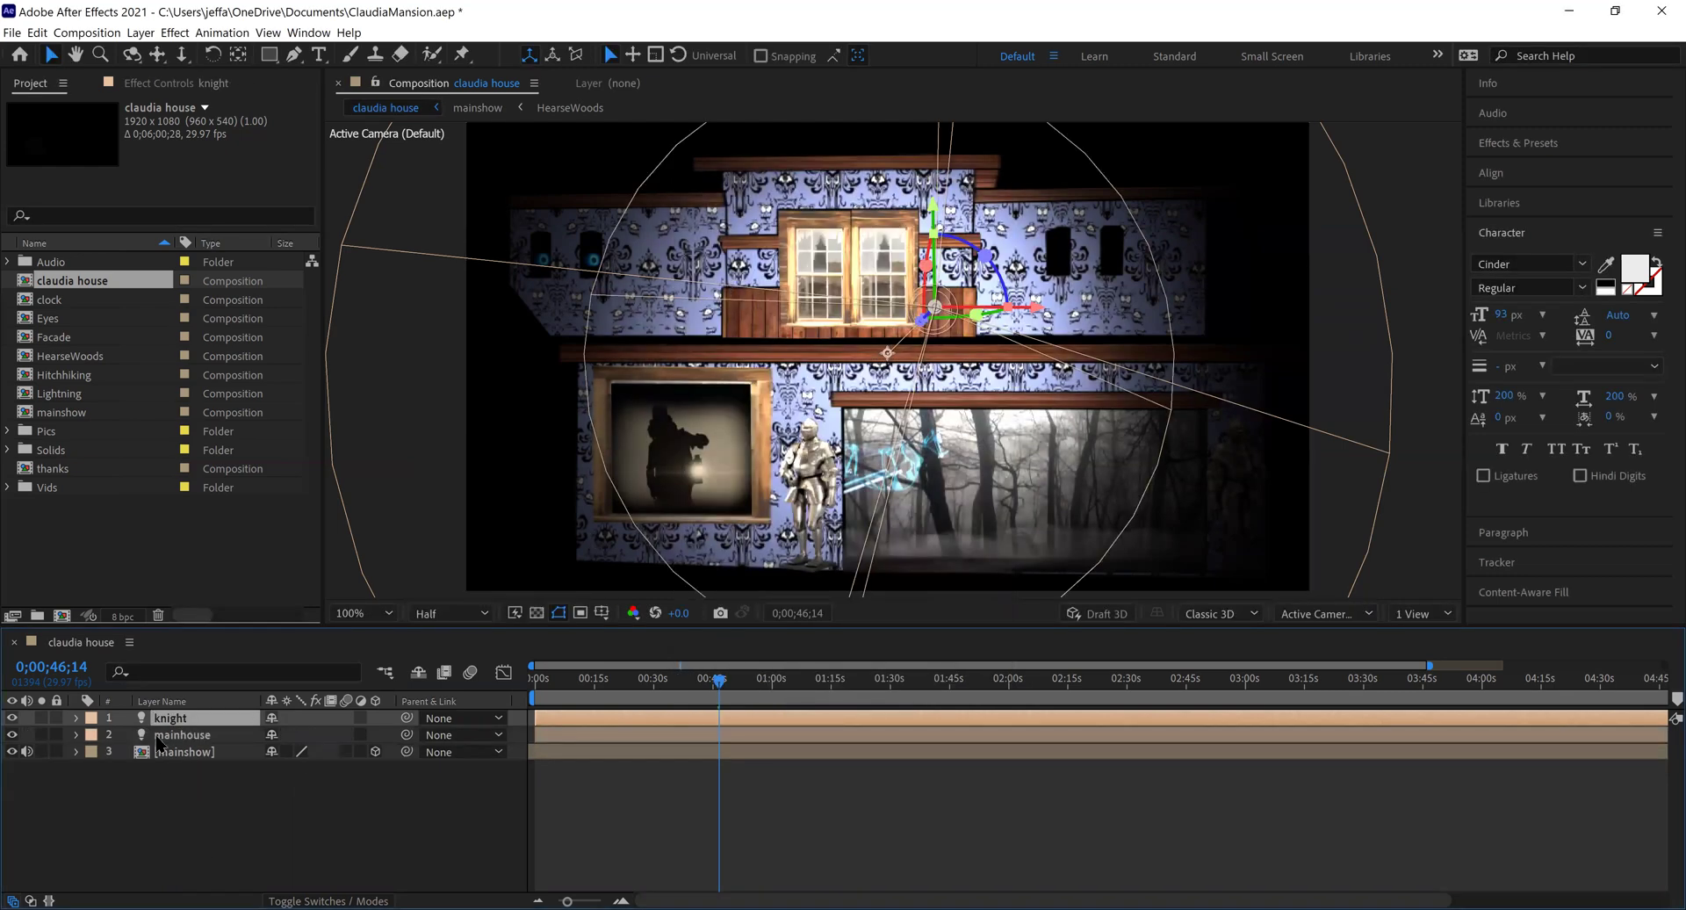
Step: Shift the knight light's Point of Interest, raise its Position, and tilt its Z Rotation slightly
click(76, 718)
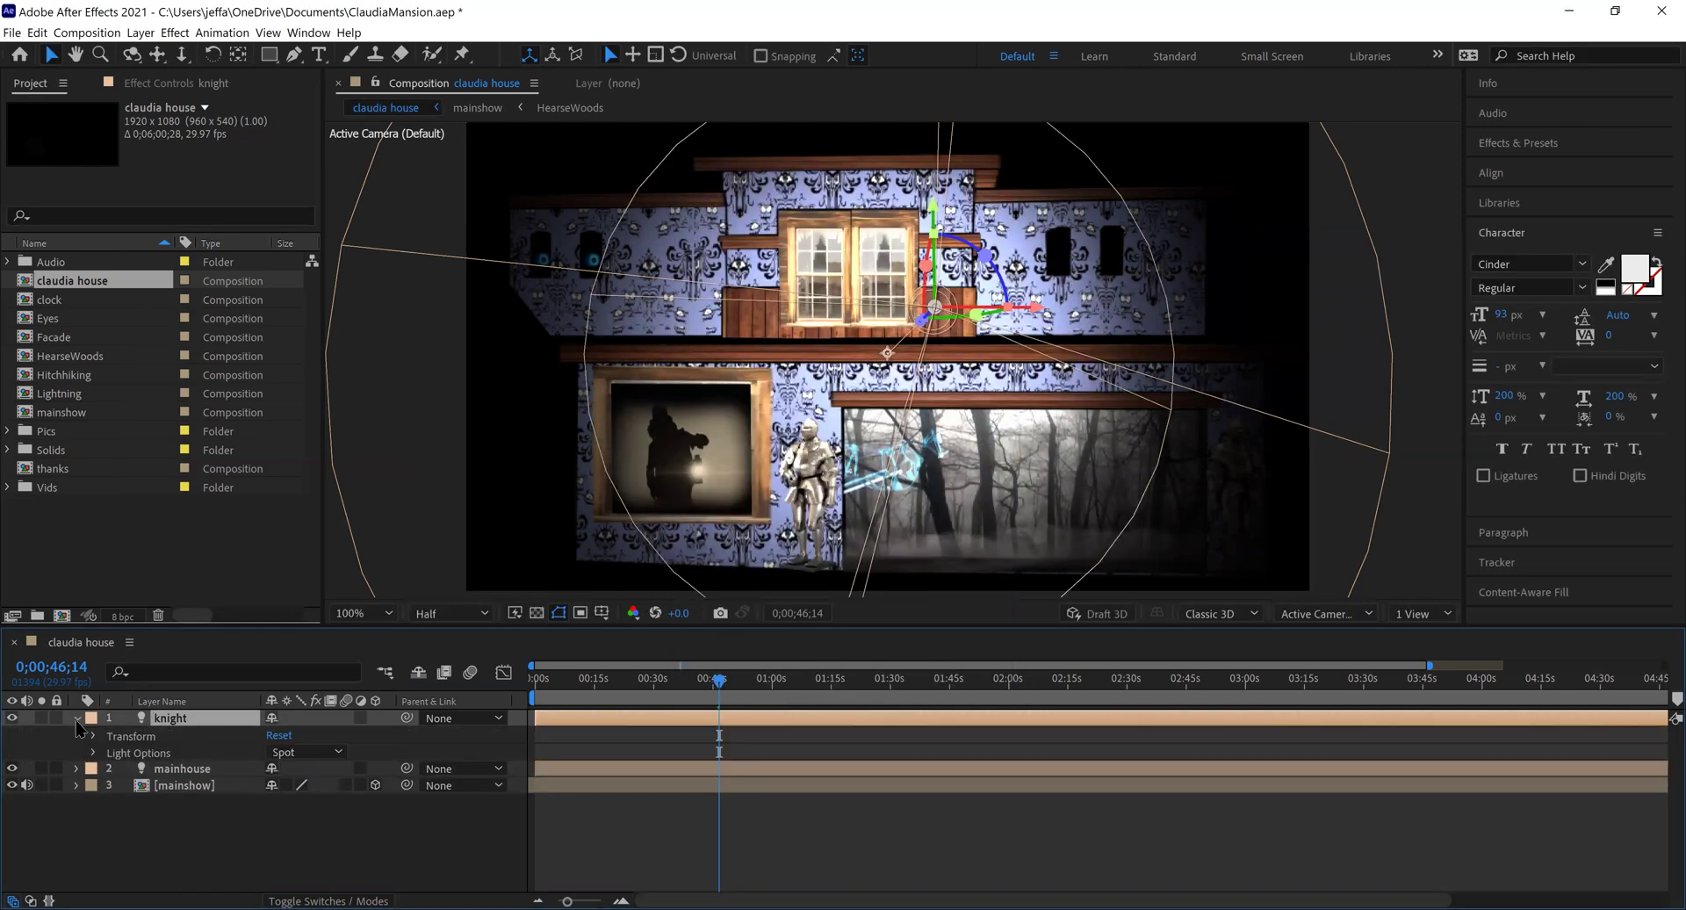
click(94, 736)
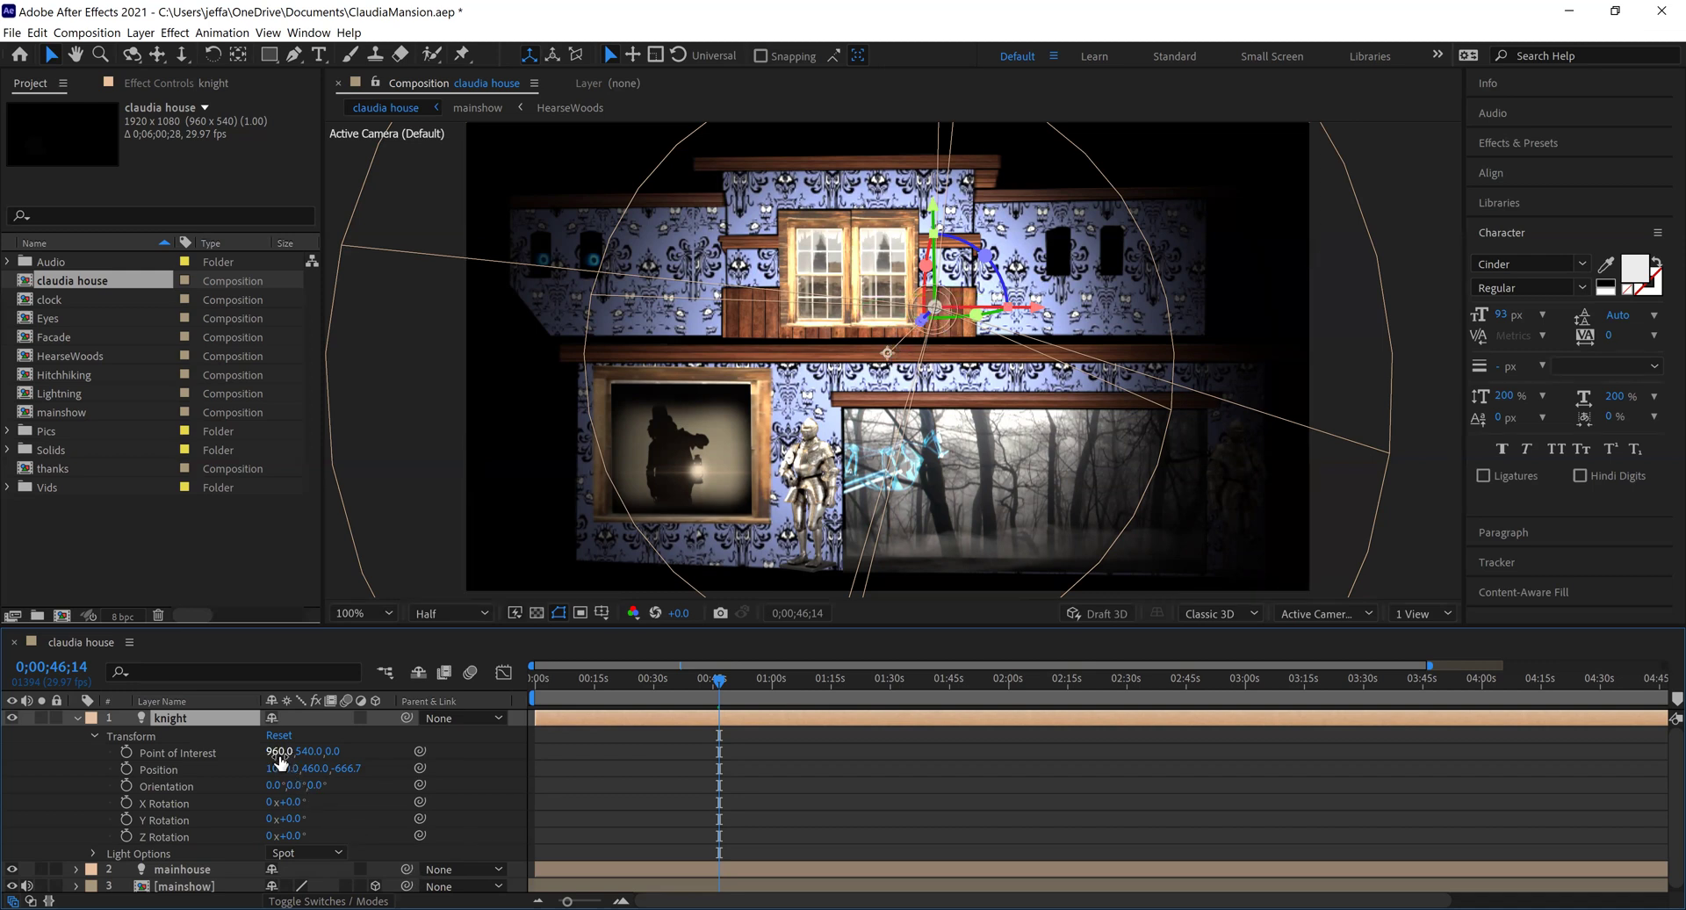
drag(277, 753, 171, 821)
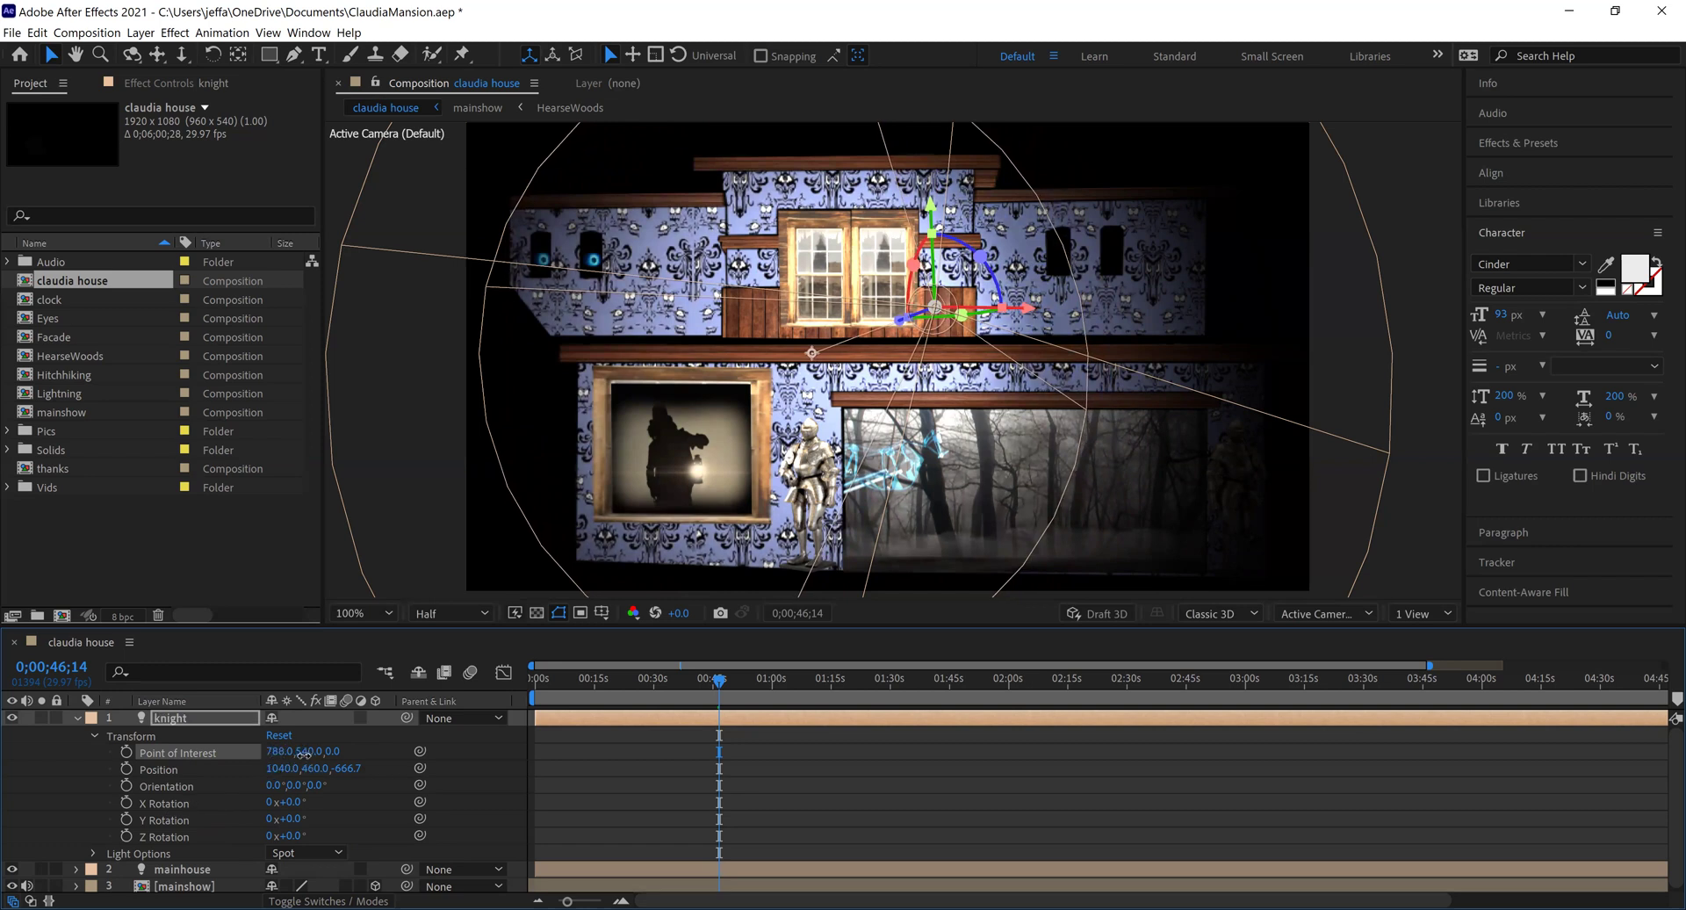
drag(300, 752, 112, 813)
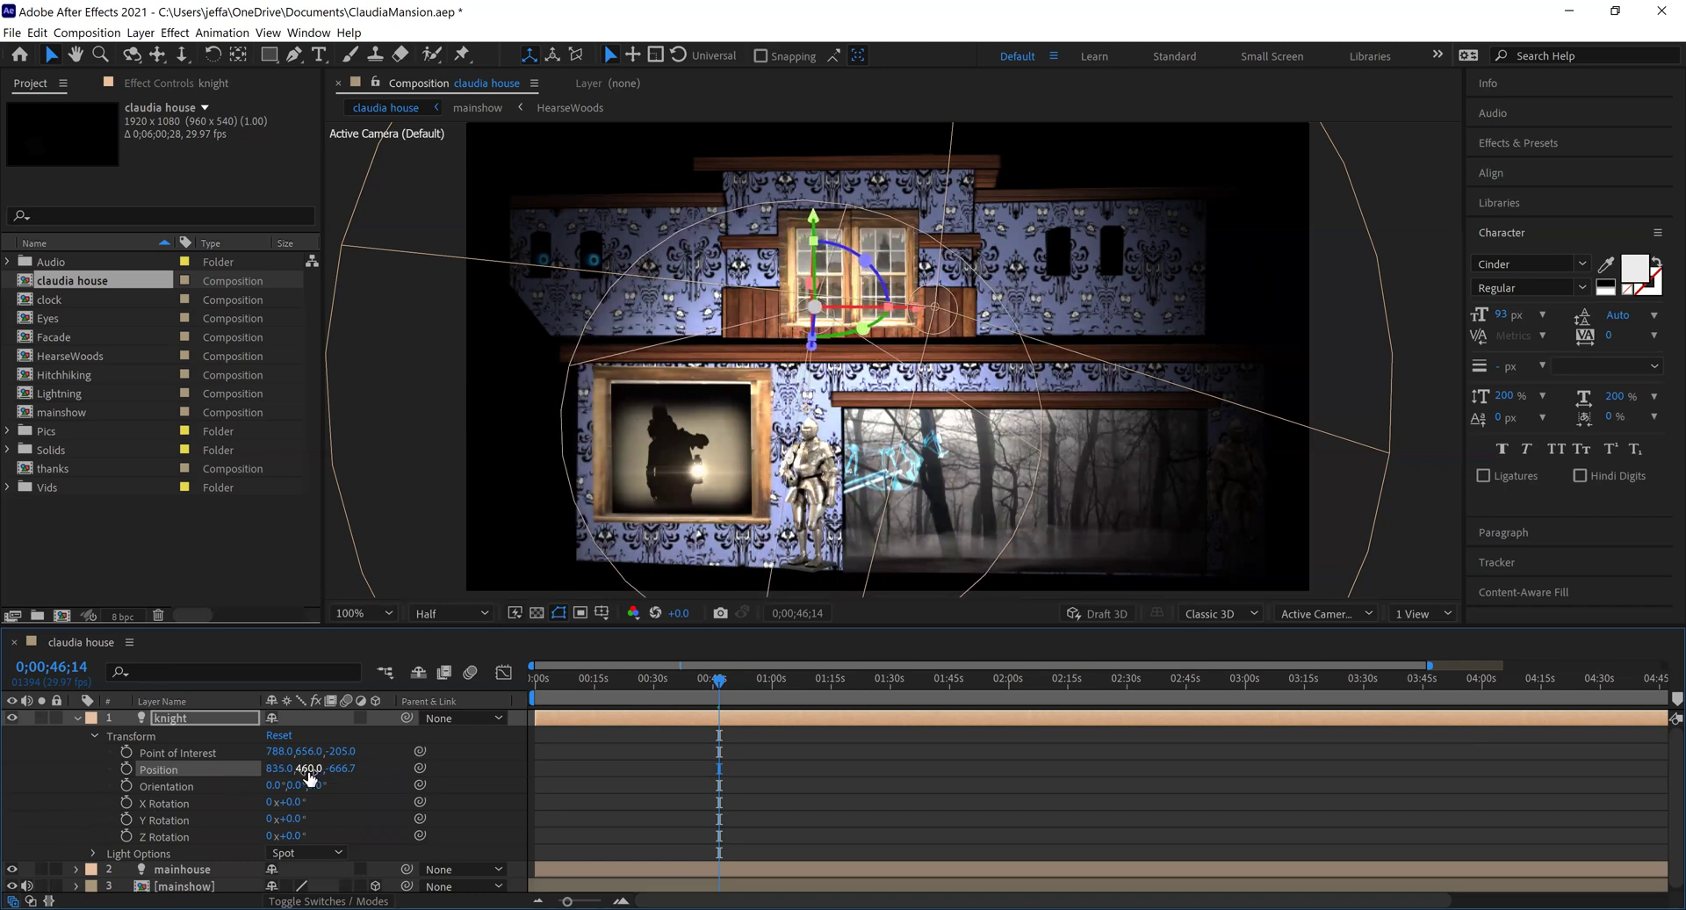
drag(325, 769, 80, 783)
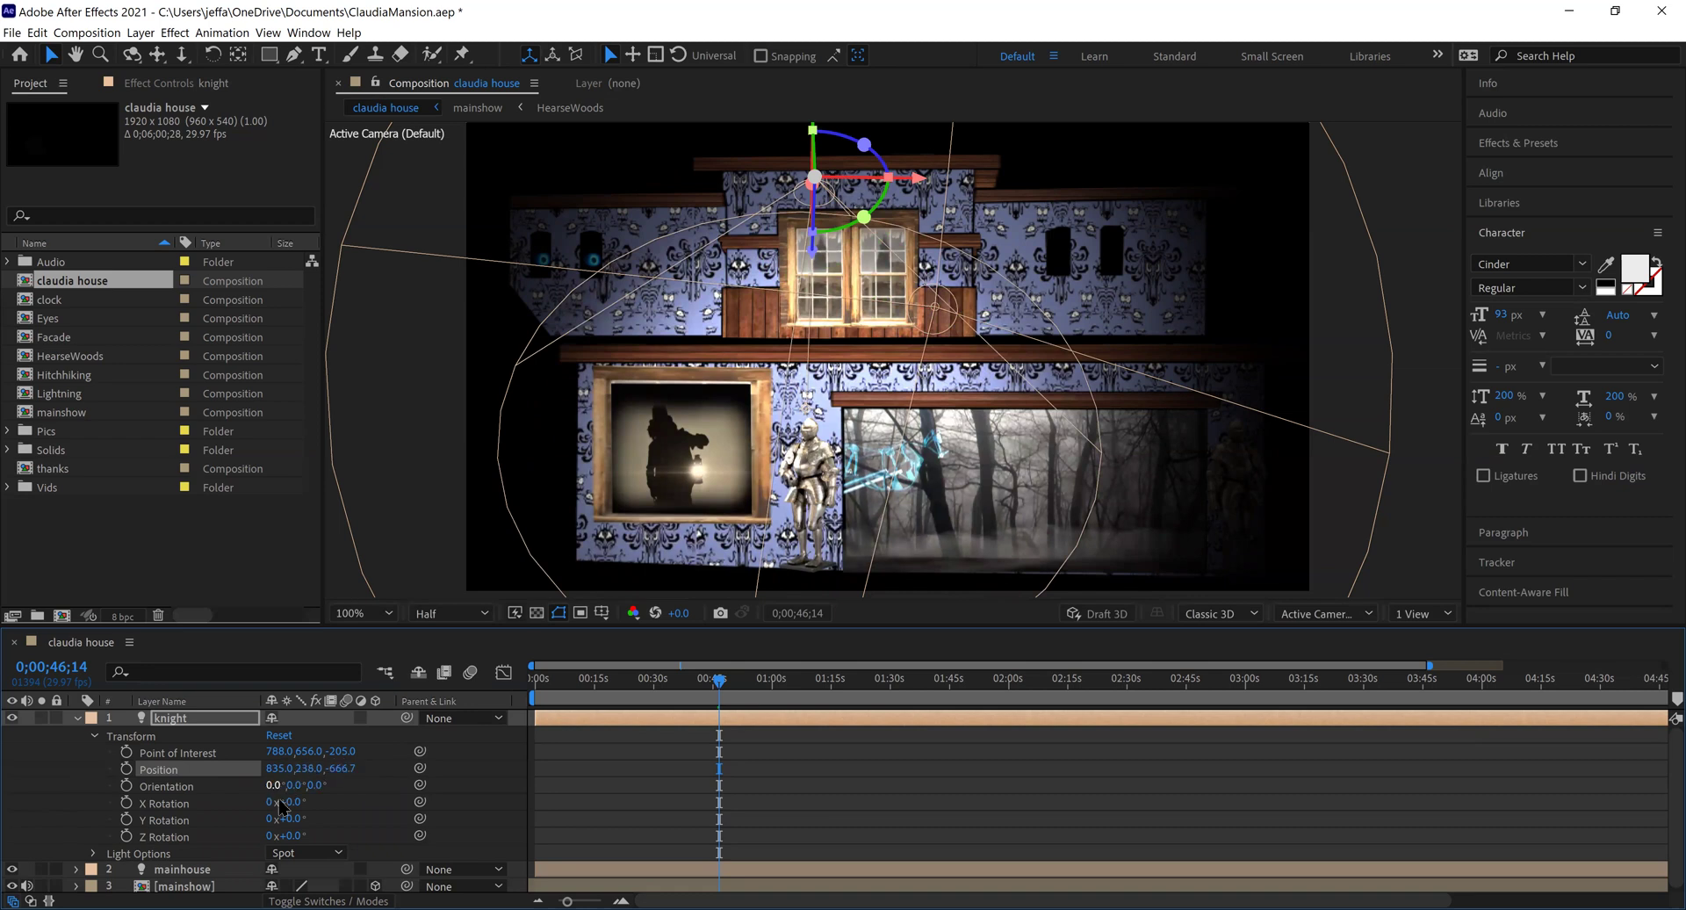
mouse_move(292, 837)
mouse_down()
mouse_move(303, 805)
mouse_move(281, 818)
mouse_up()
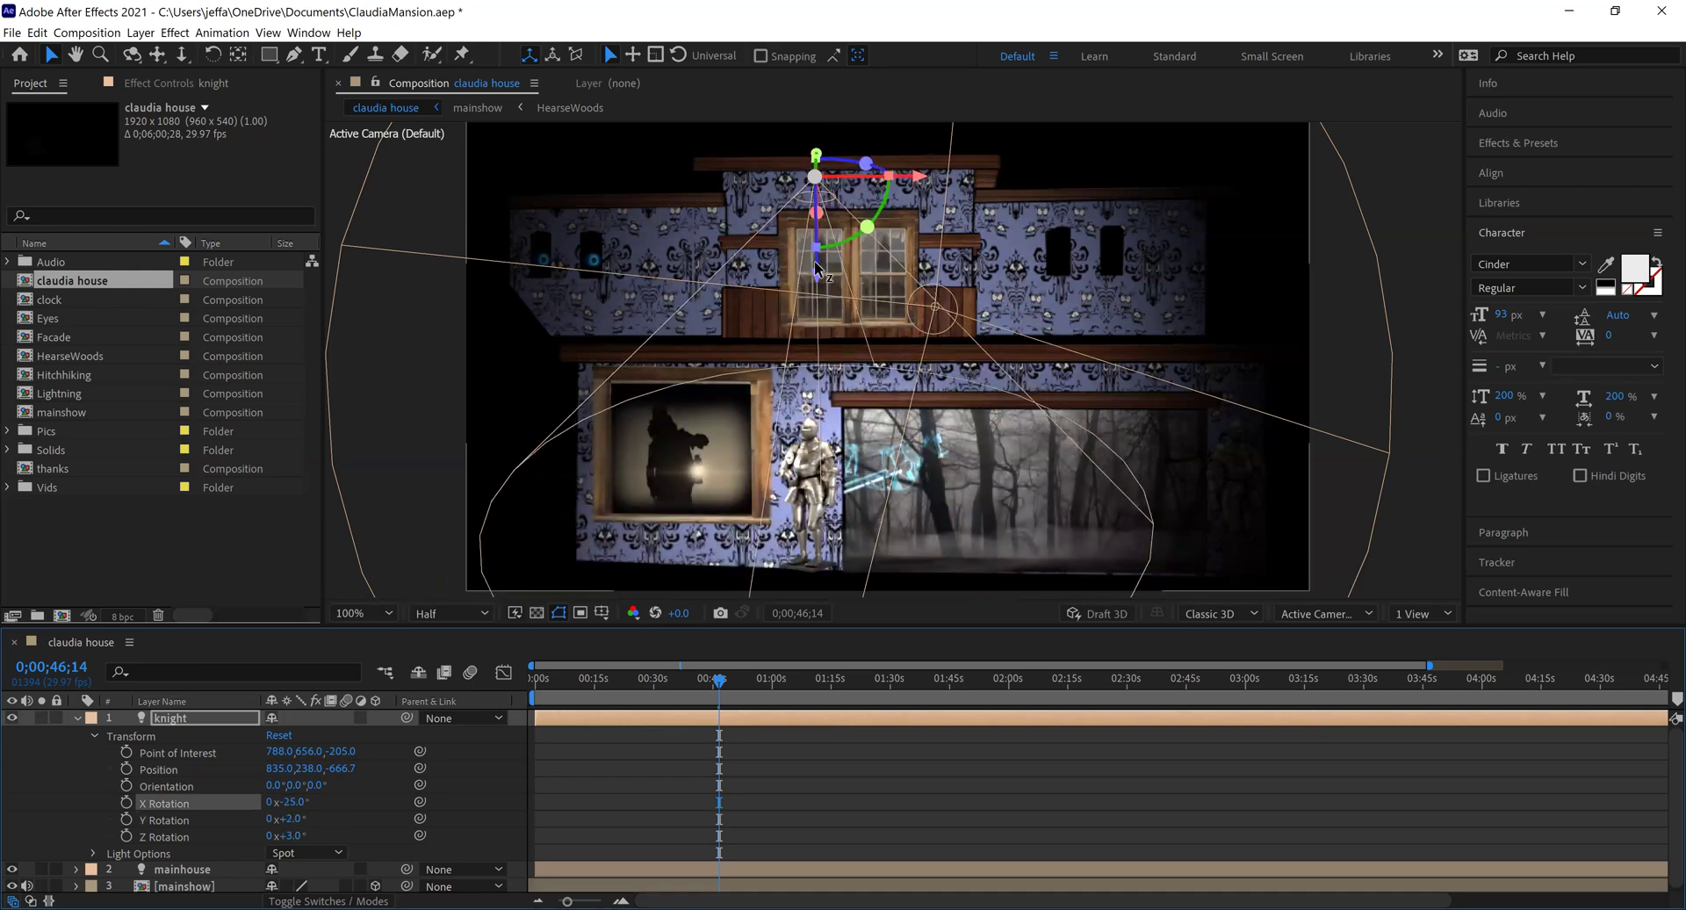
Step: Drag the knight light so its beam falls onto the armour, viewing at 200%
drag(819, 268, 811, 330)
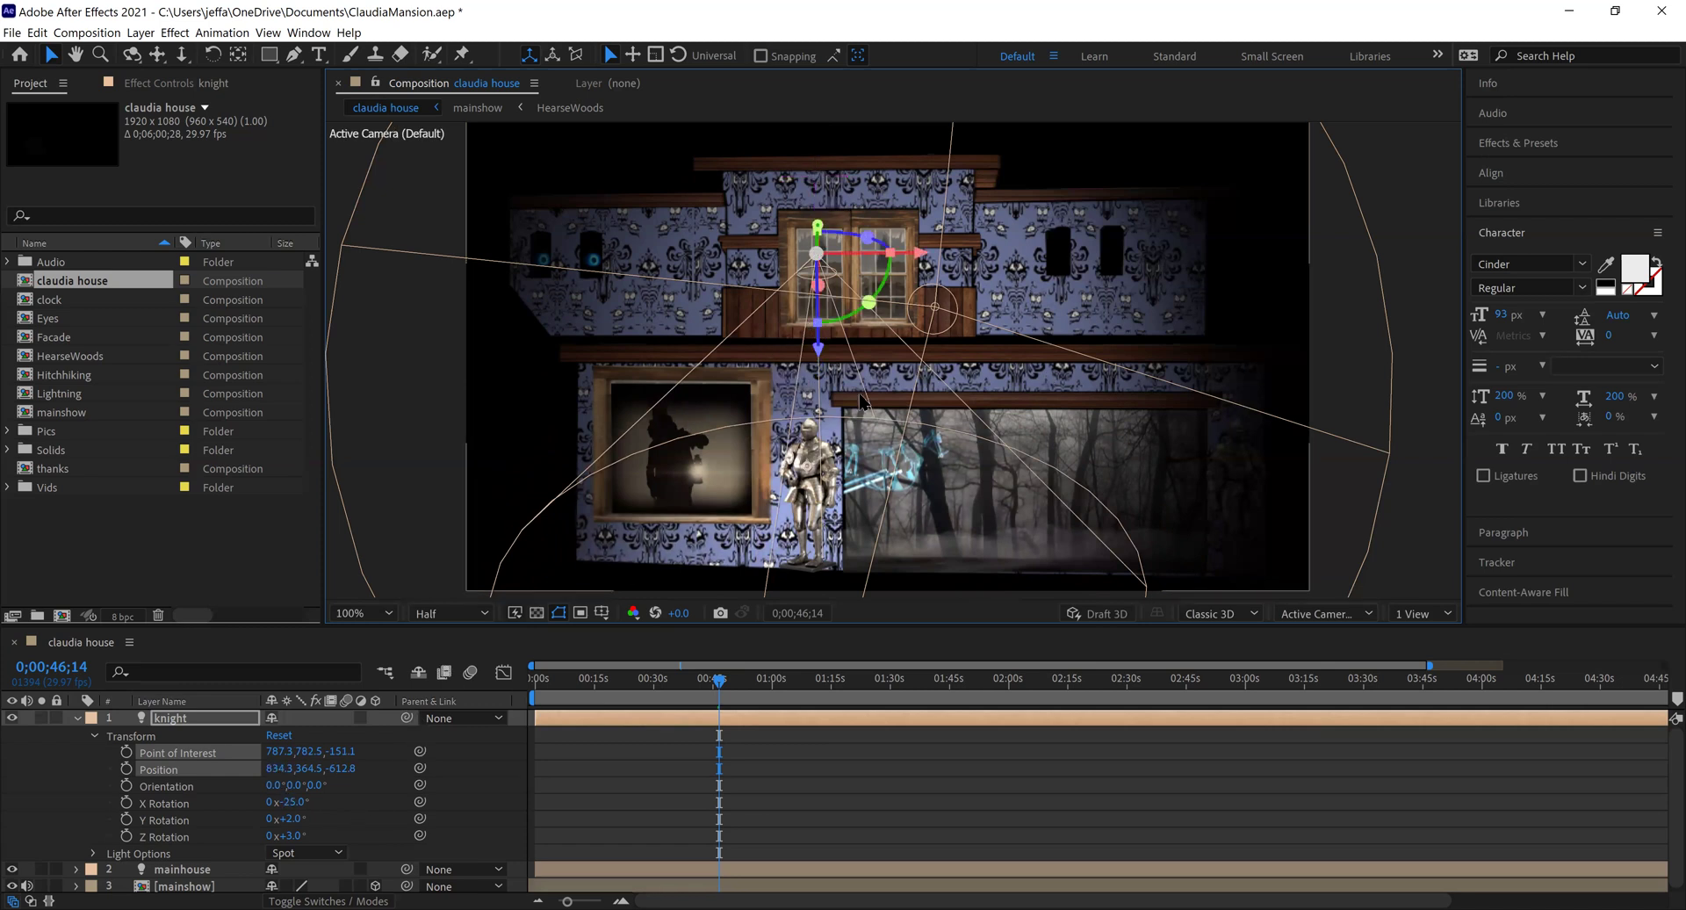
key(period)
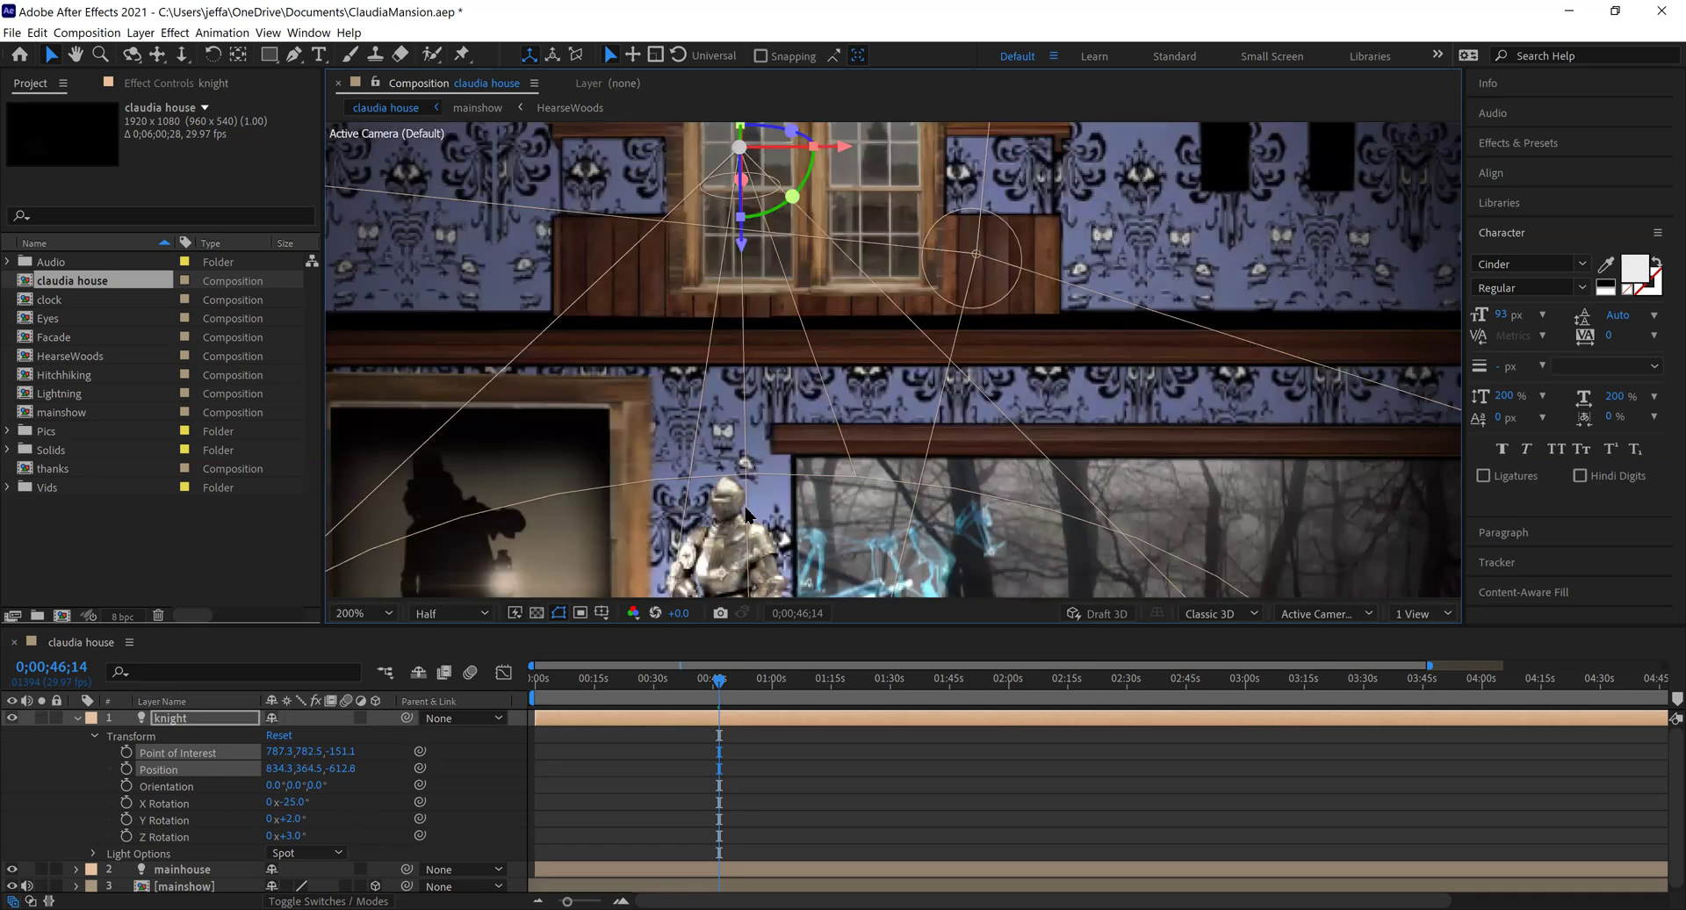
key(space)
drag(862, 365, 943, 98)
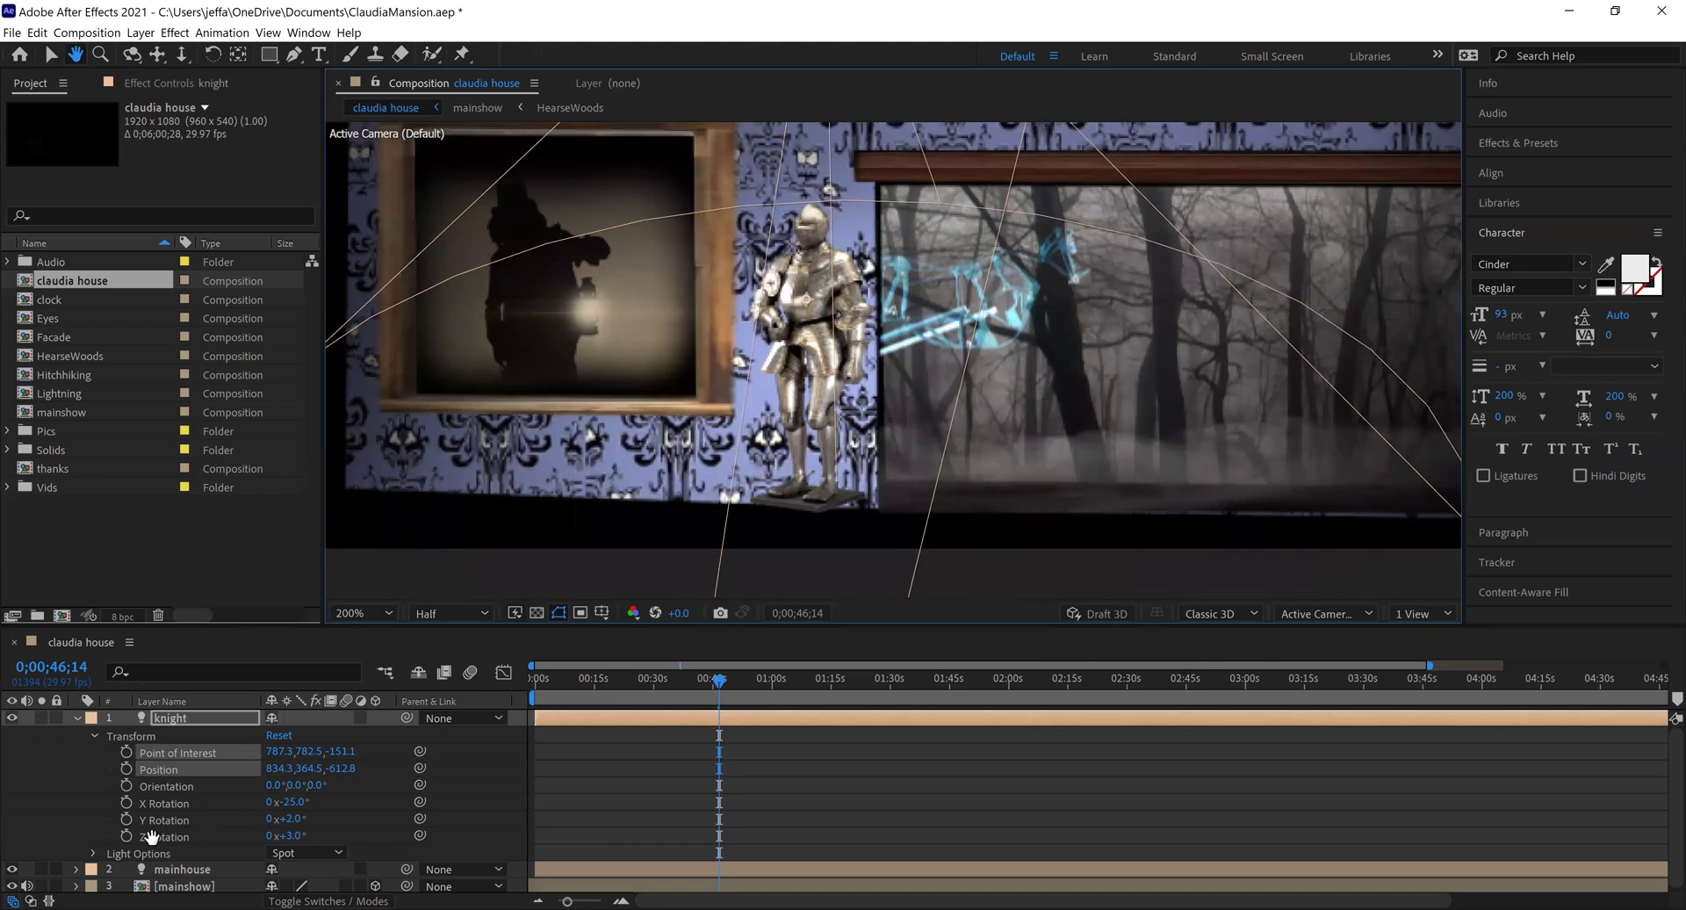
Step: Narrow the knight cone to 59°, nudge Y Rotation, and set Orientation X to about 15°
click(93, 850)
scroll(259, 830, down, 4)
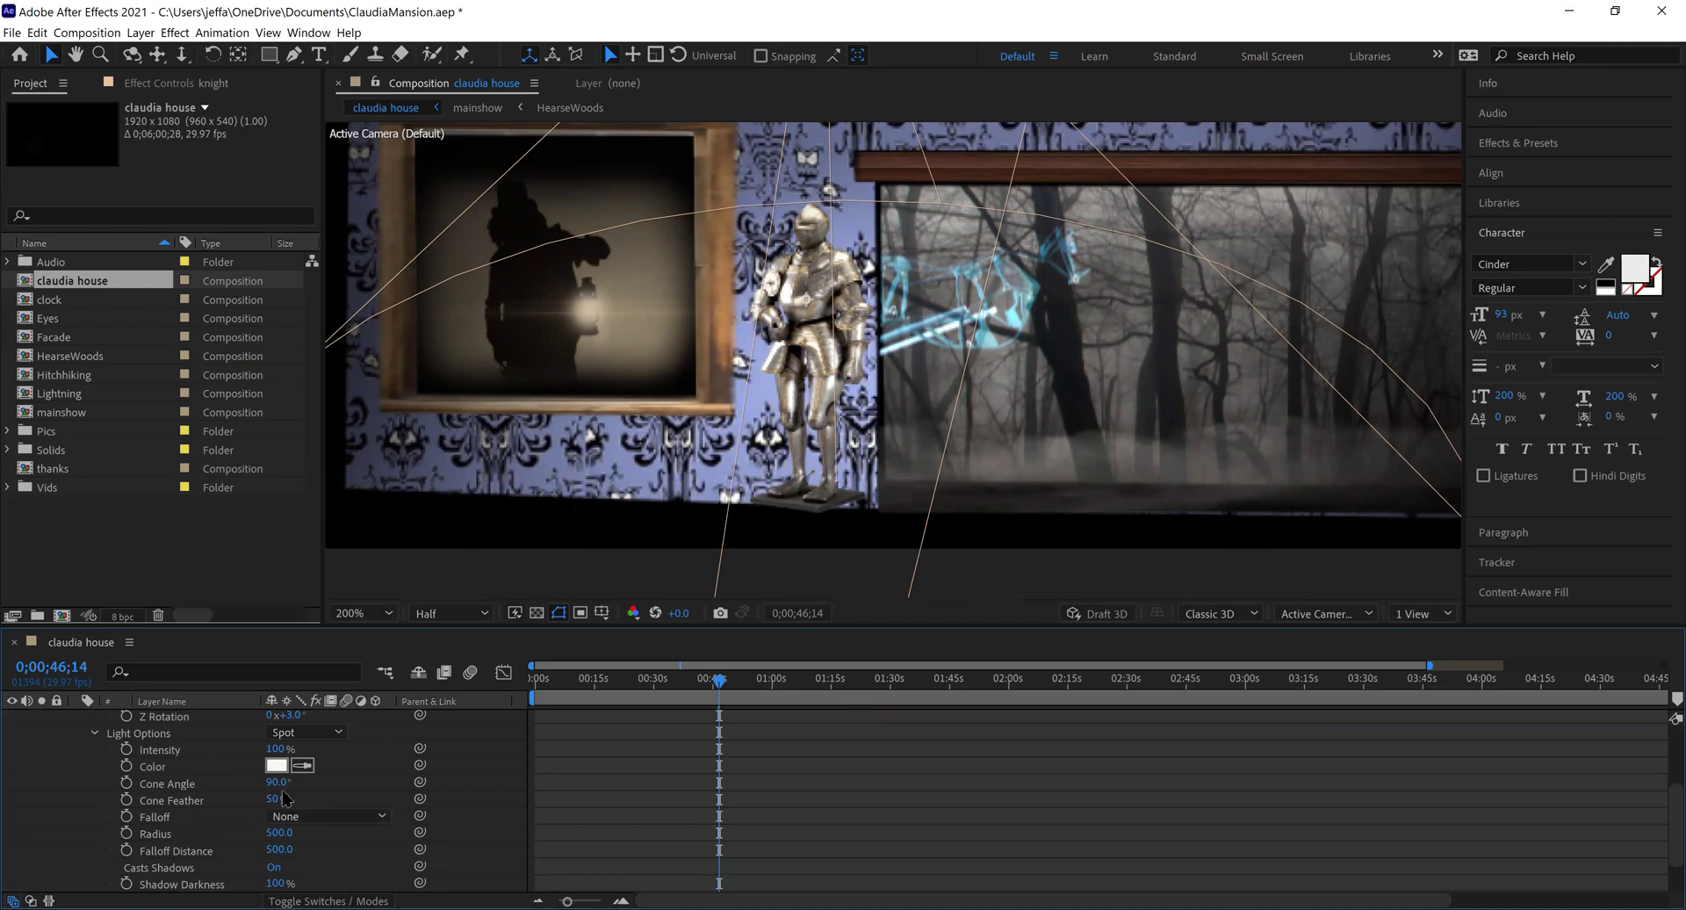
drag(278, 782, 255, 798)
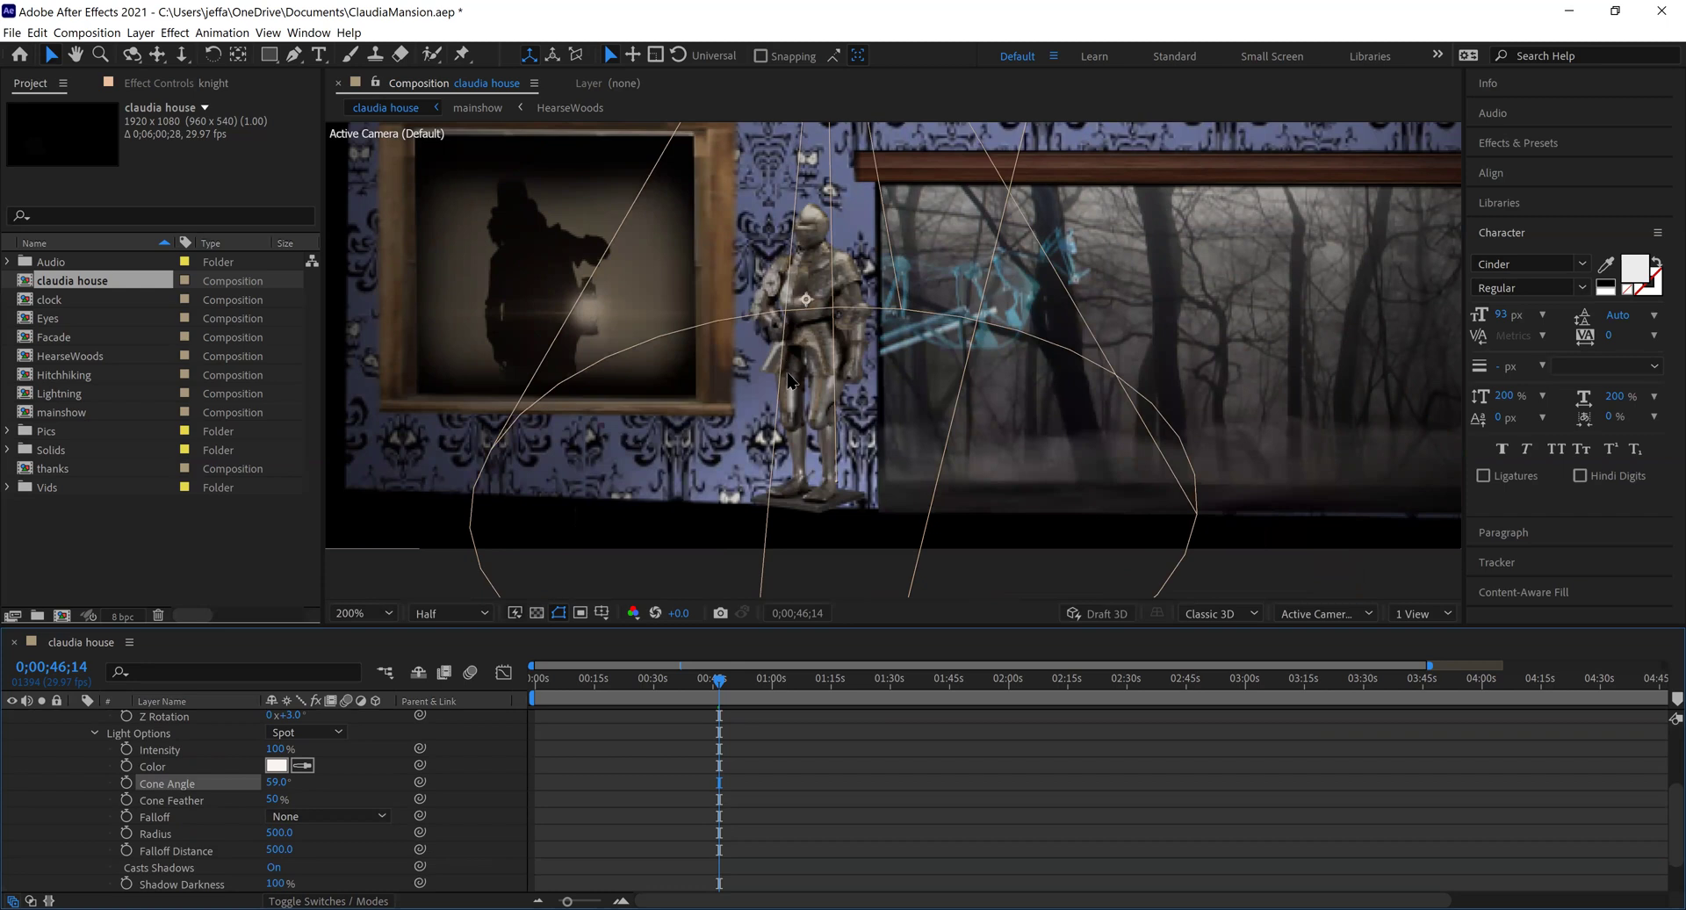
scroll(191, 833, up, 3)
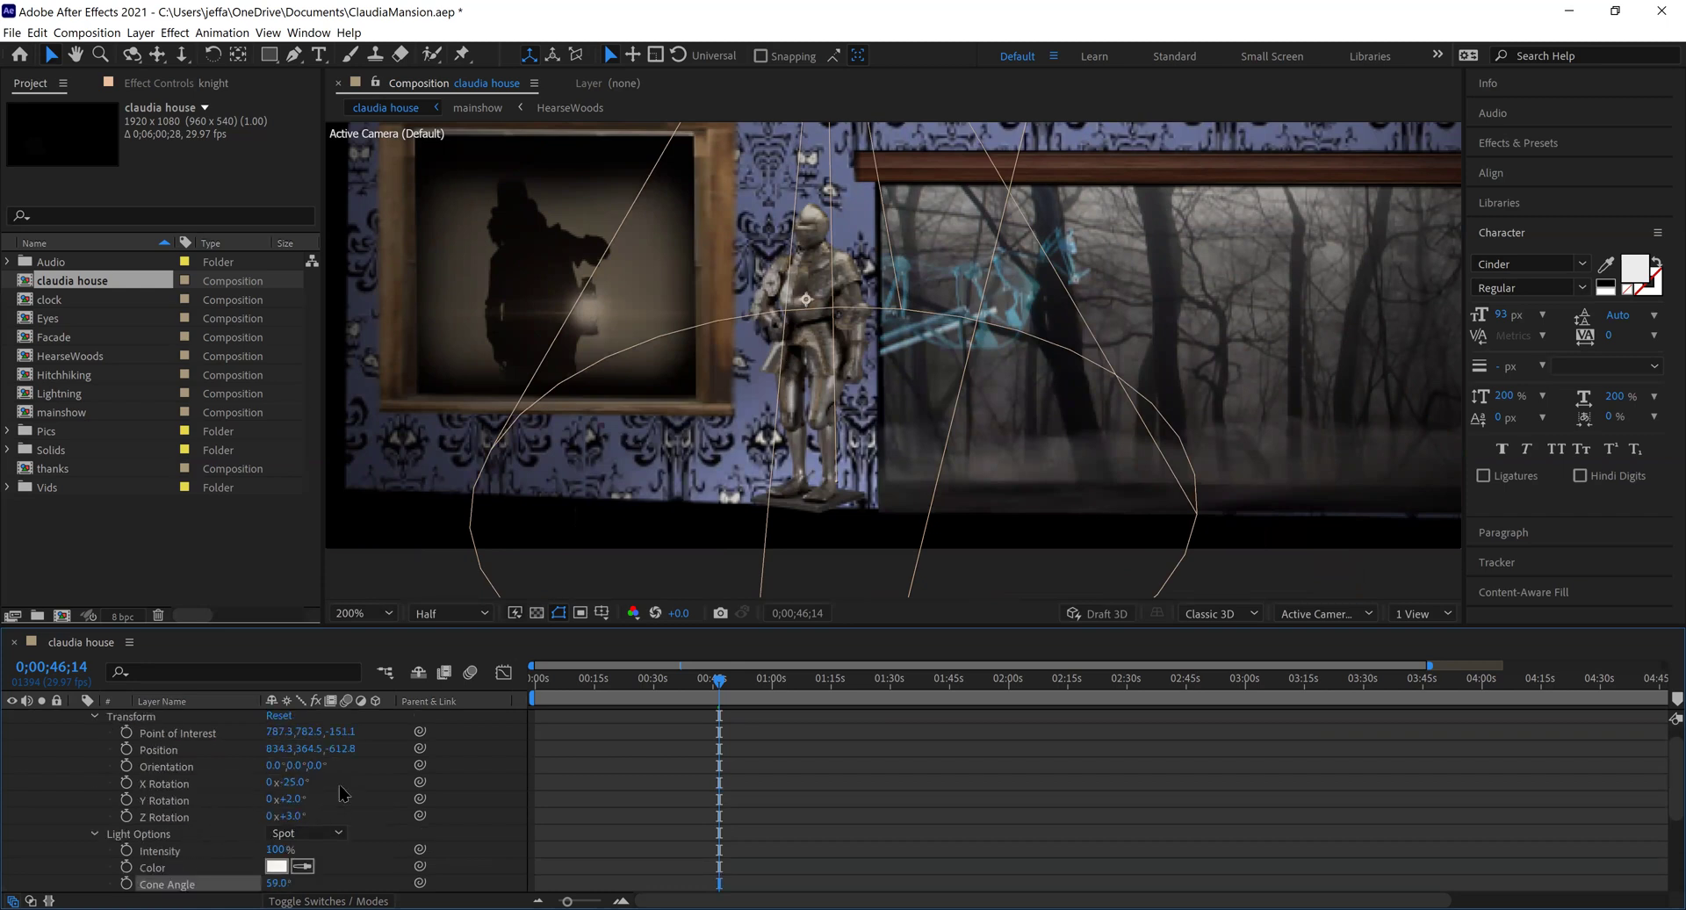
drag(295, 798, 304, 765)
scroll(815, 327, down, 2)
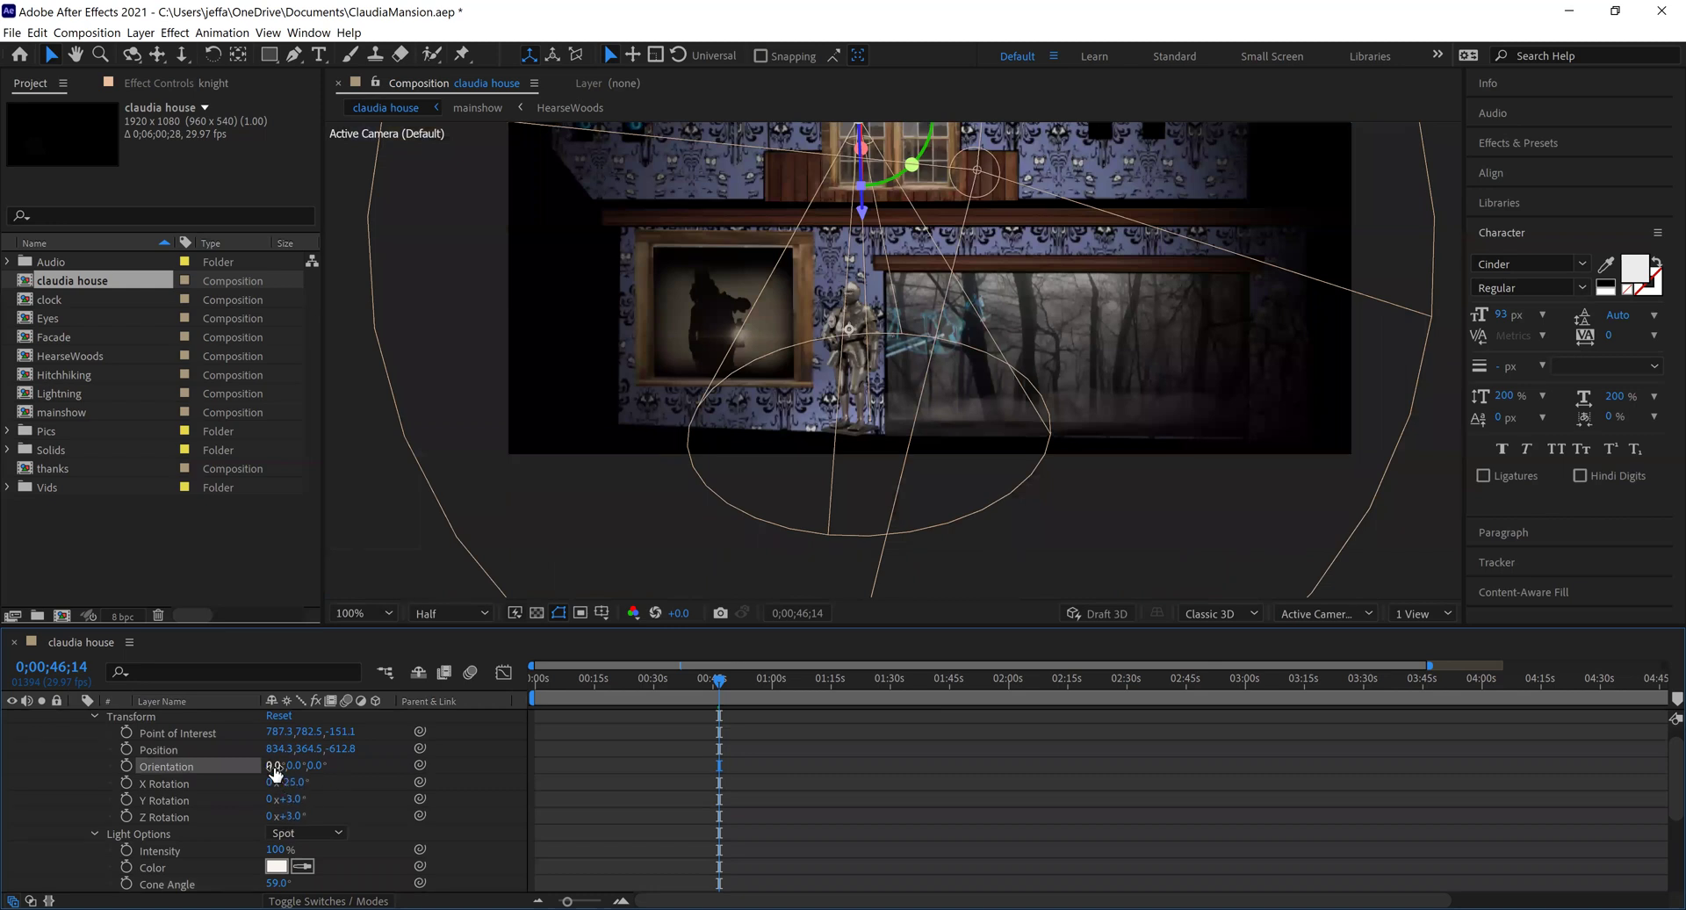
drag(275, 769, 288, 765)
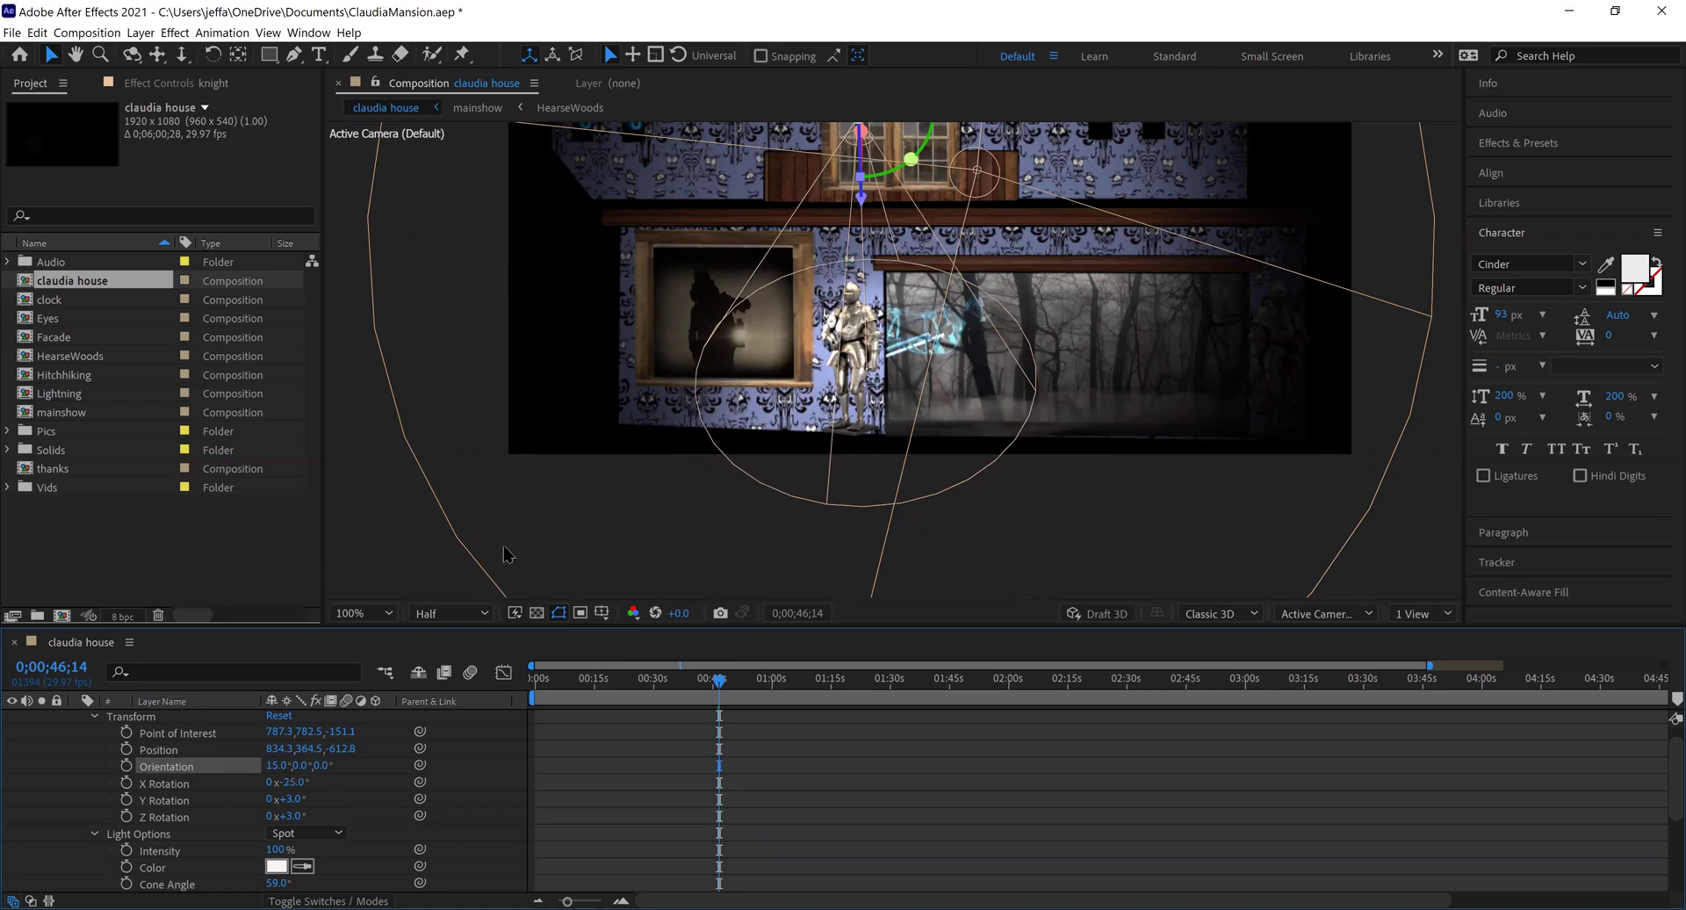
Step: Tighten the knight cone to 45° and ease its X Rotation to -18°
key(h)
drag(850, 292, 835, 423)
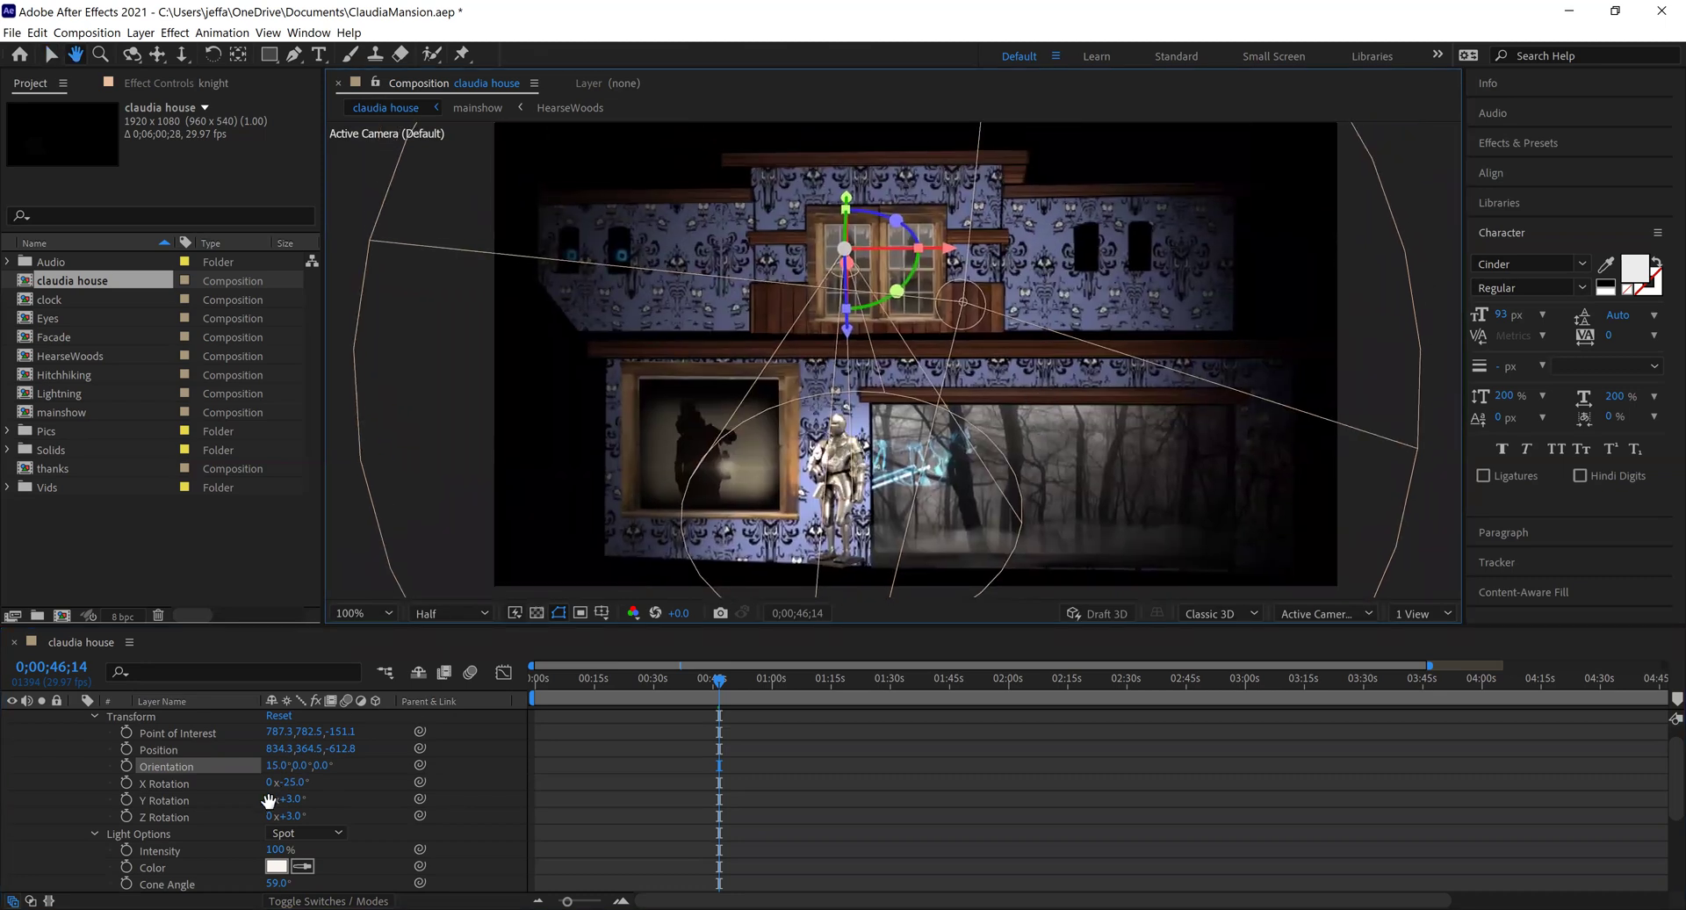
scroll(265, 802, down, 1)
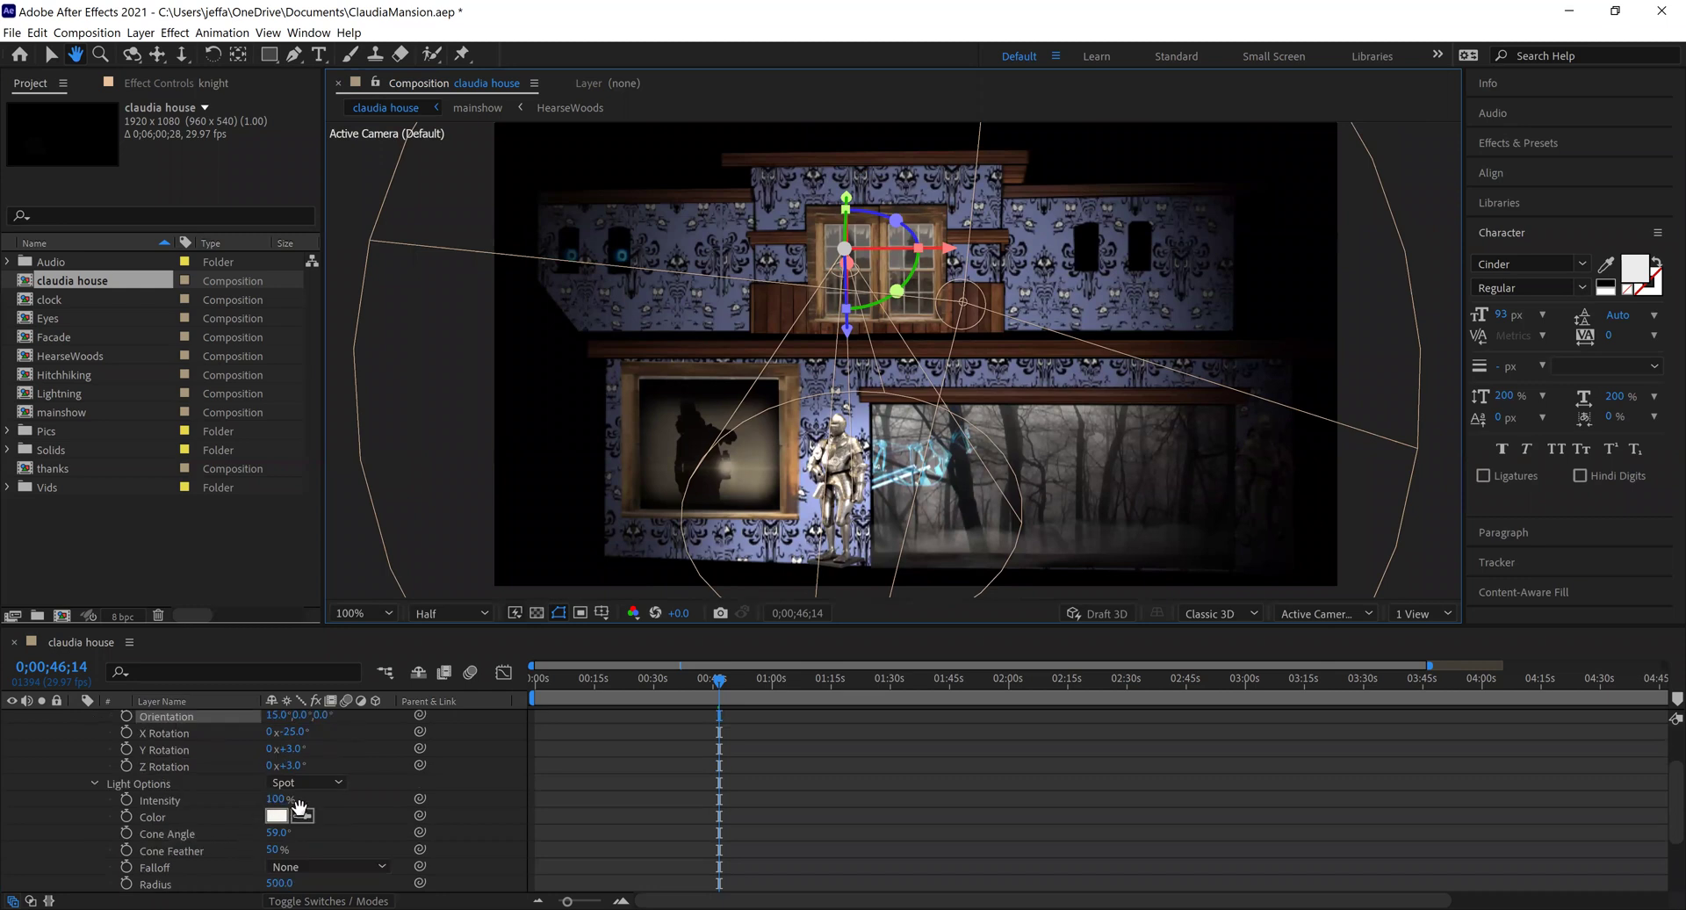
key(v)
drag(277, 833, 274, 835)
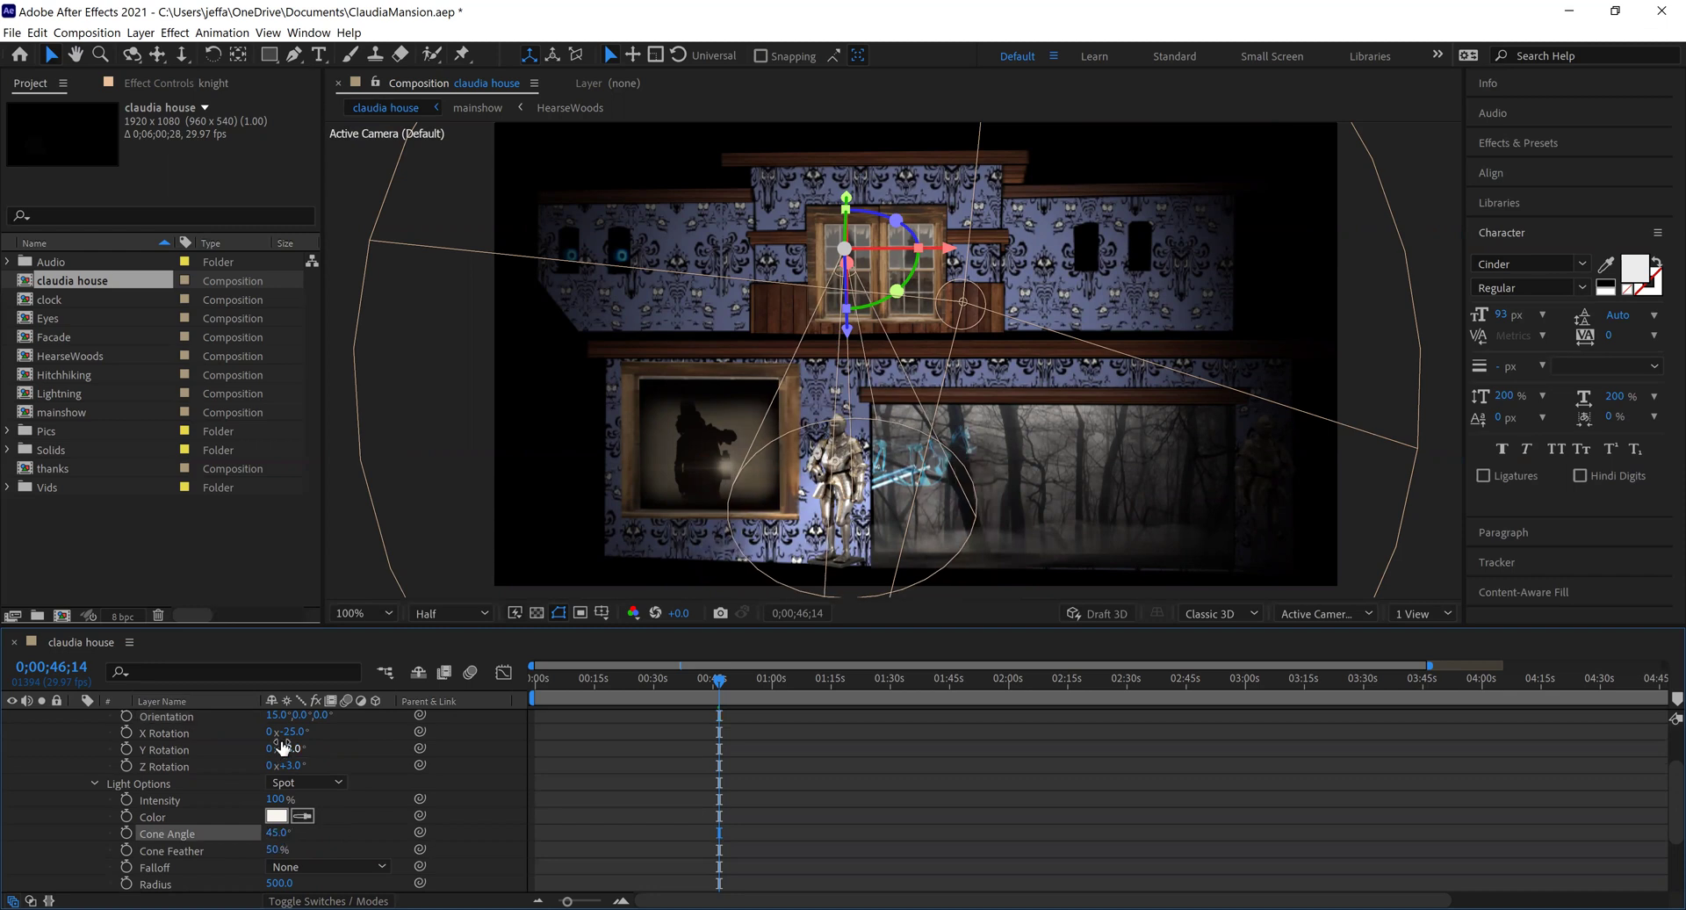
drag(291, 730, 297, 727)
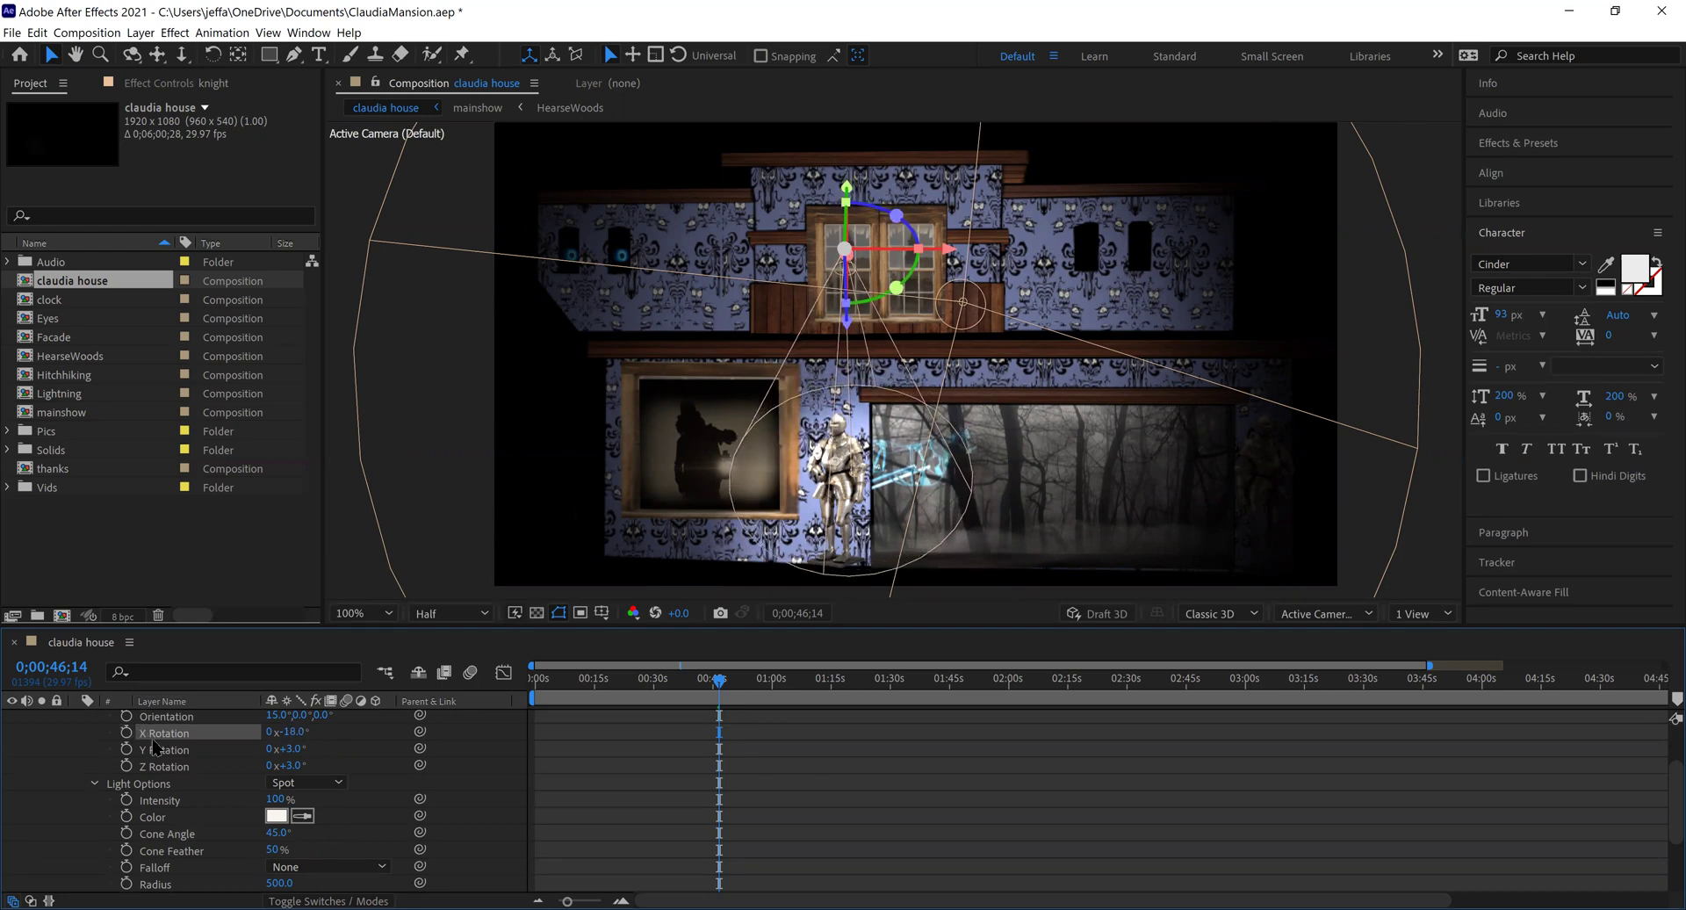
scroll(144, 779, up, 2)
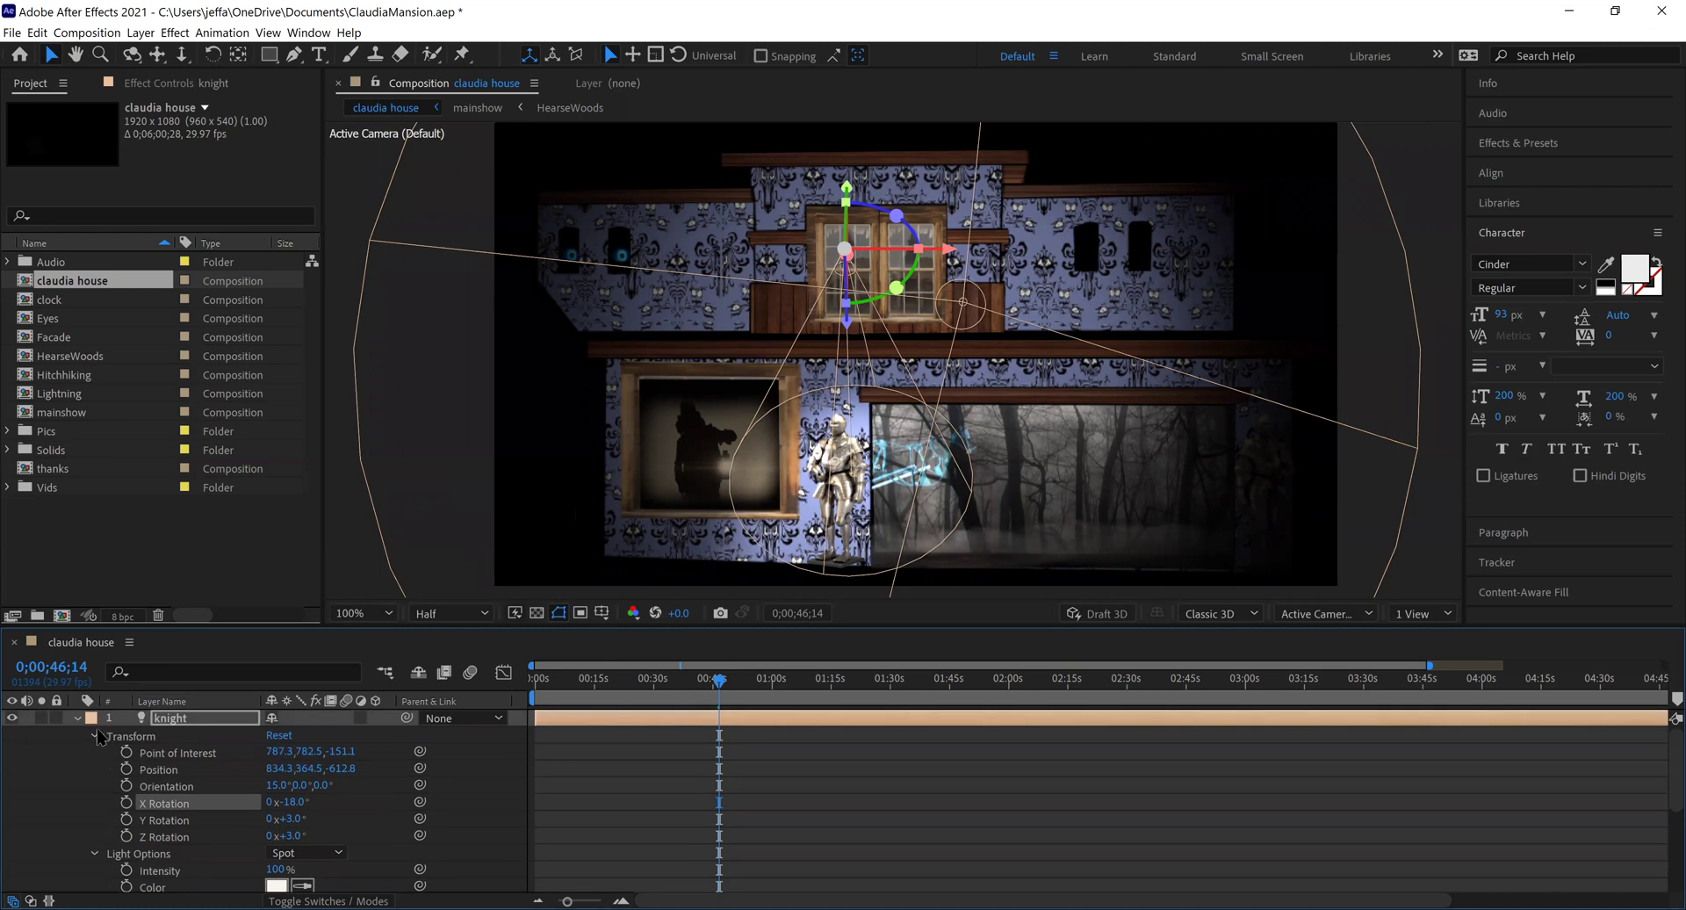
click(78, 718)
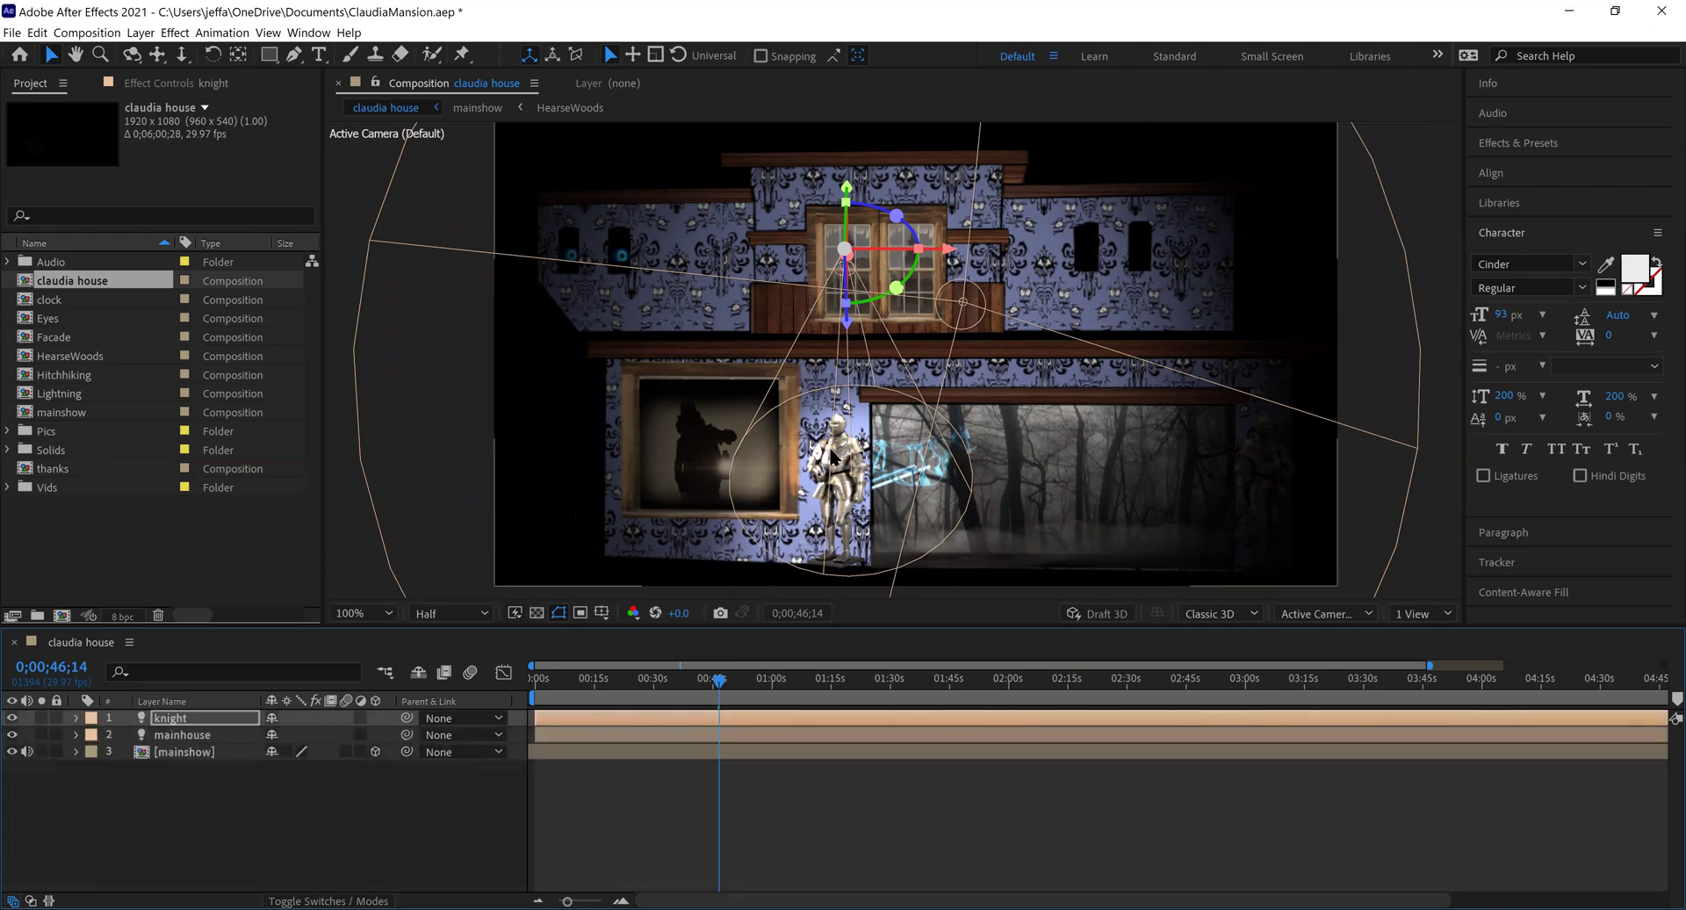
click(77, 719)
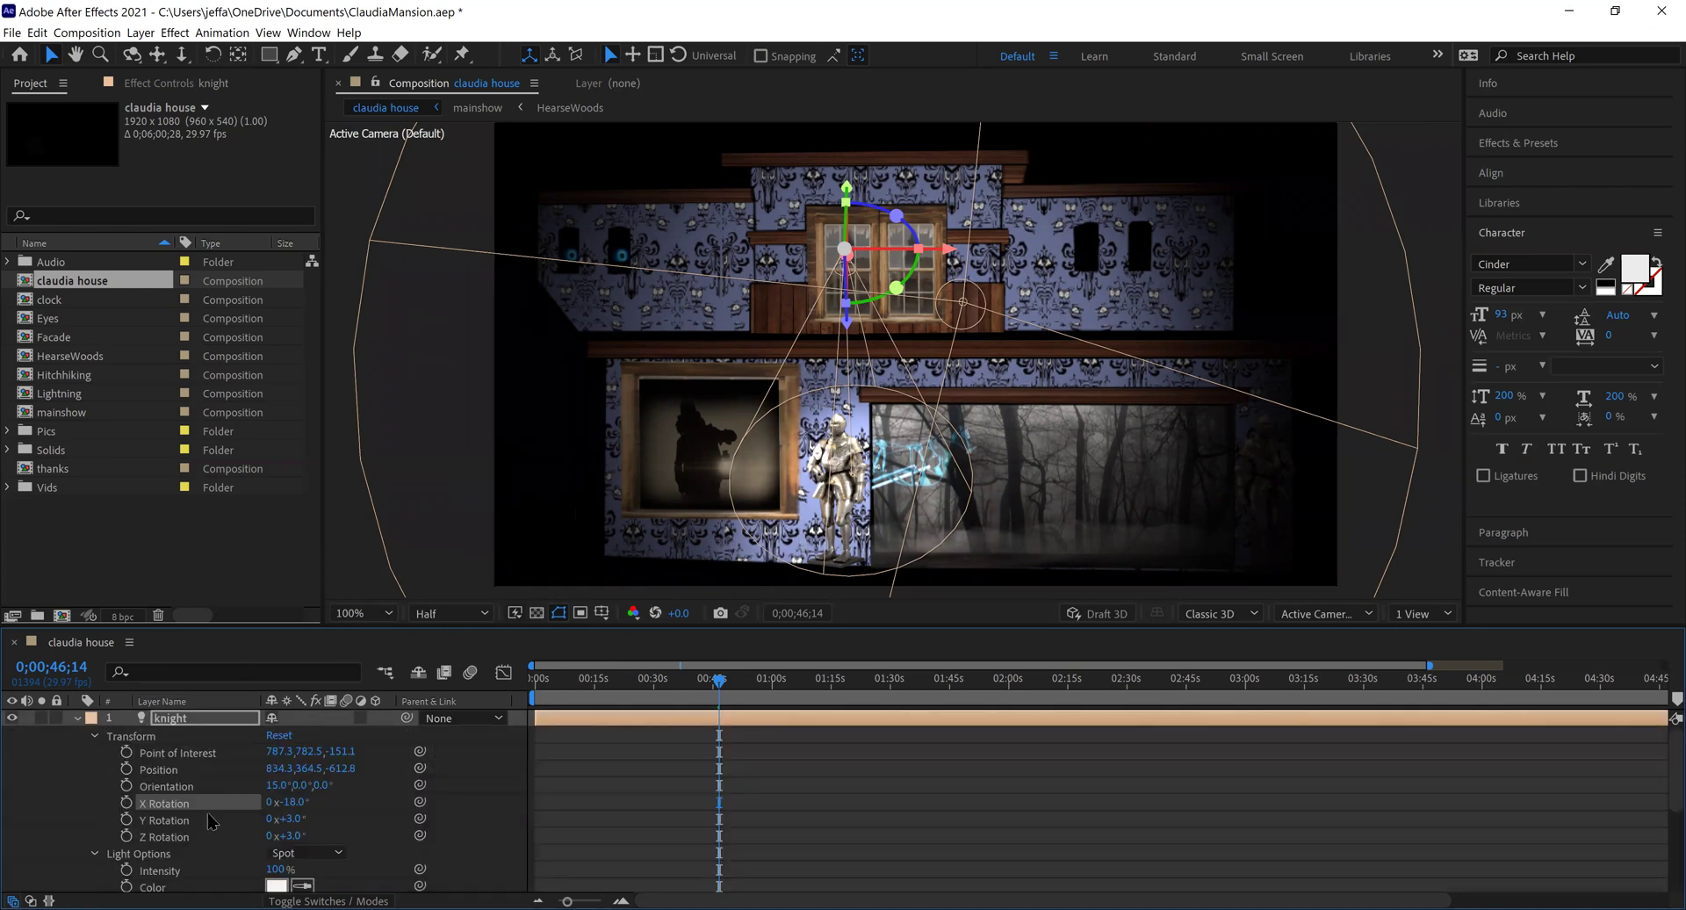
scroll(198, 841, down, 2)
scroll(237, 868, down, 2)
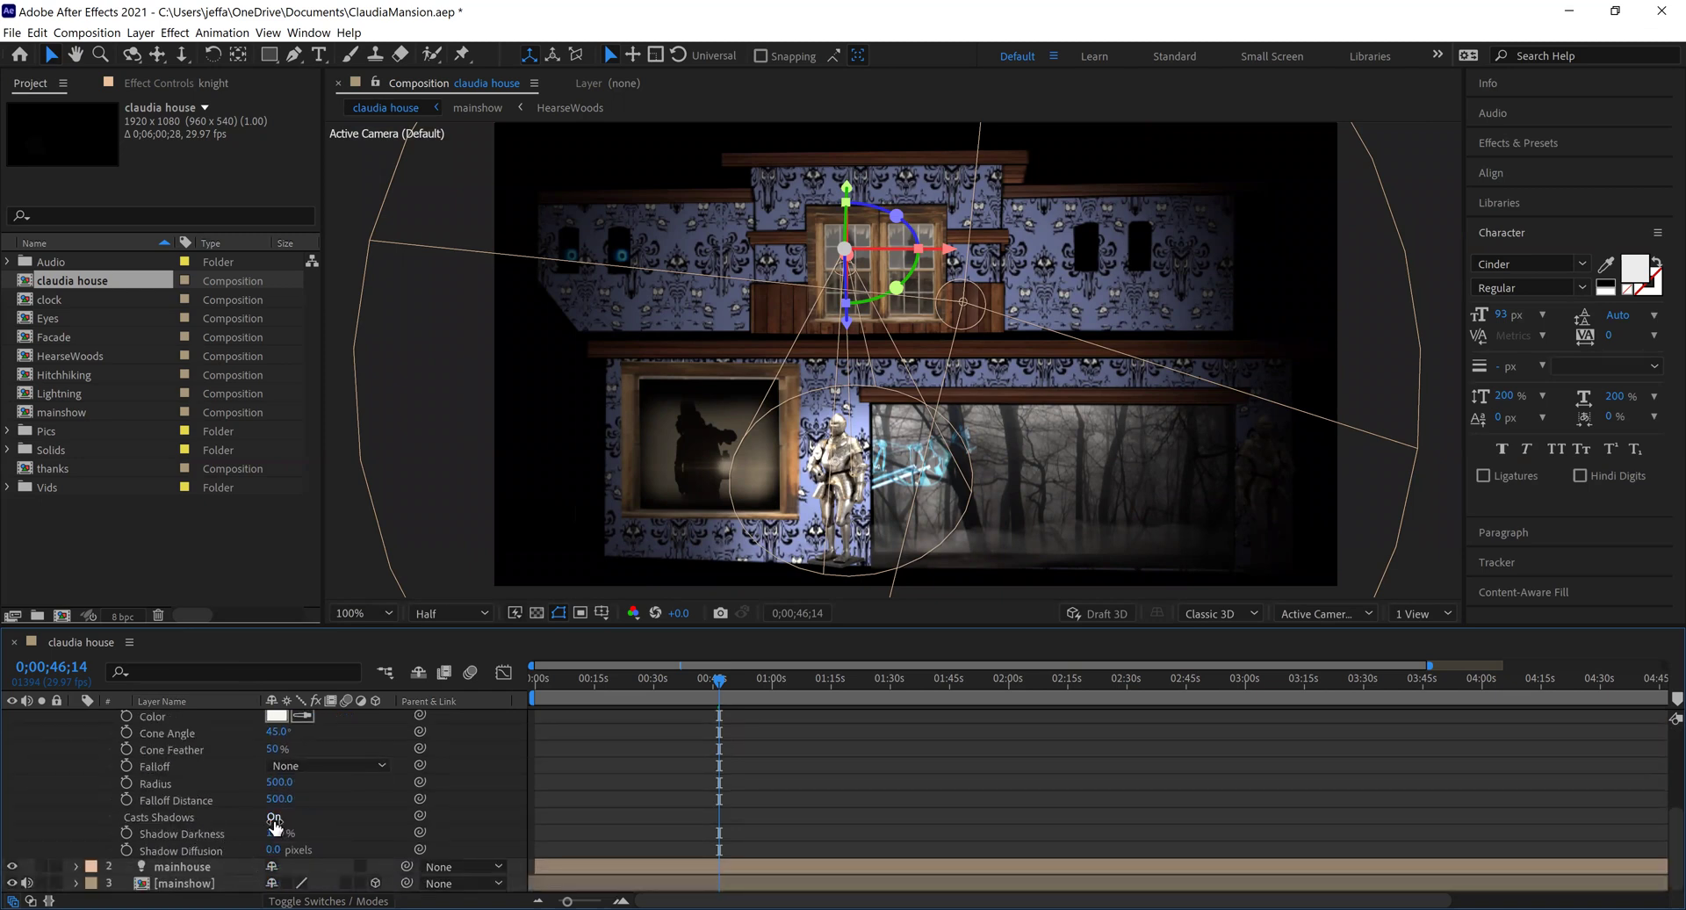
scroll(274, 826, up, 5)
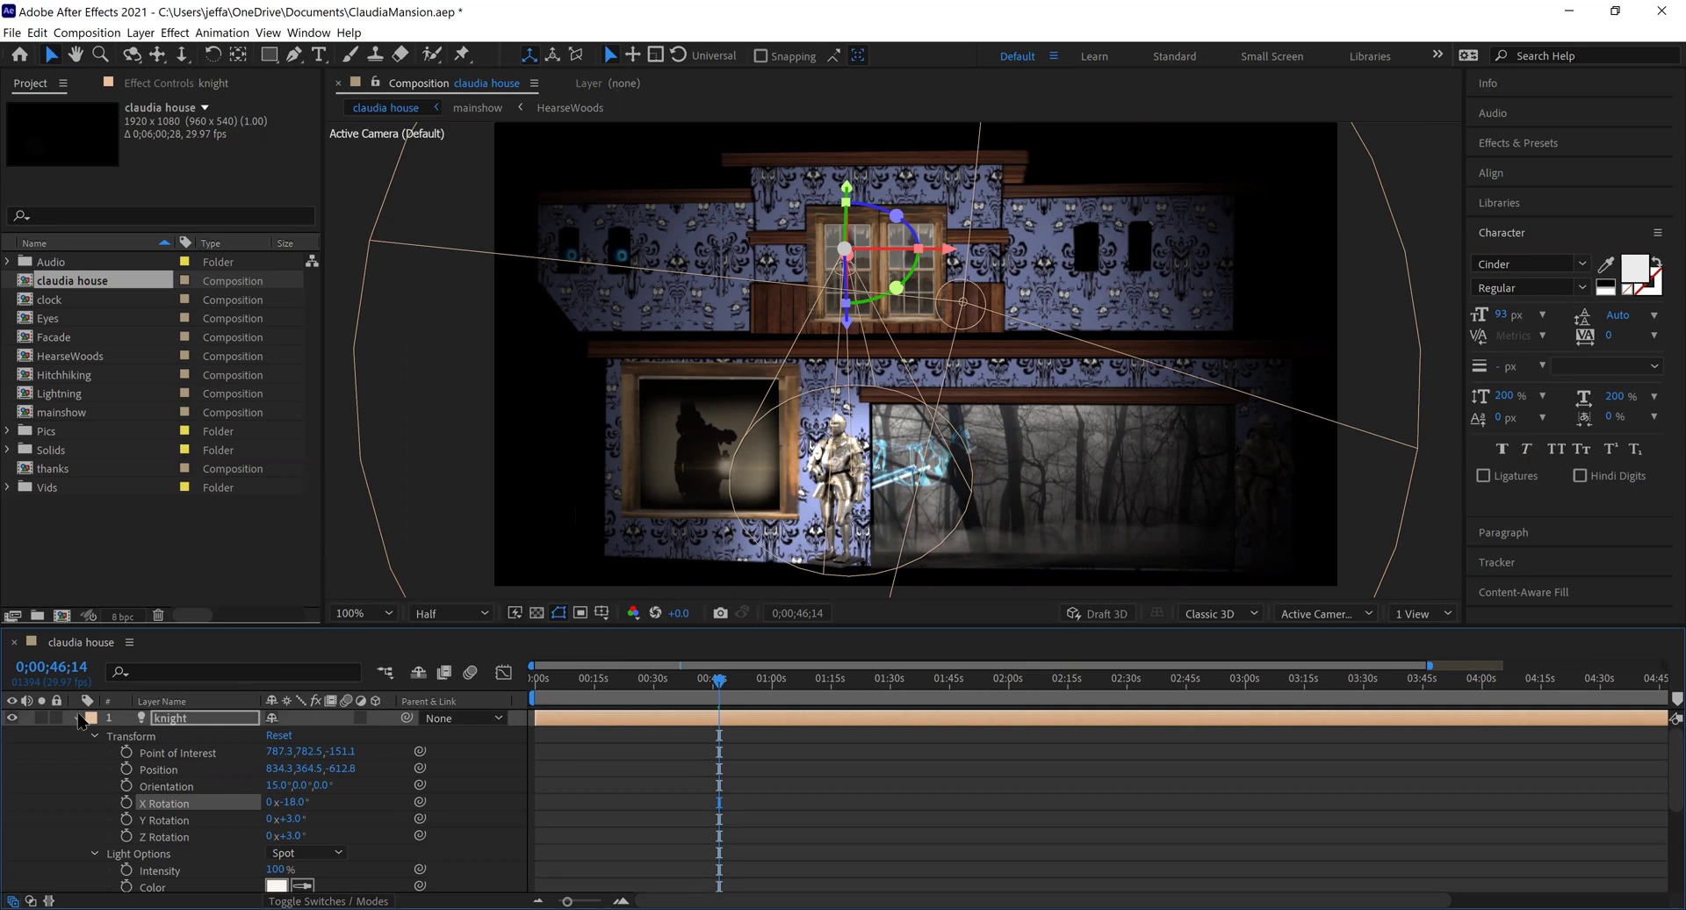
key(ctrl+grave)
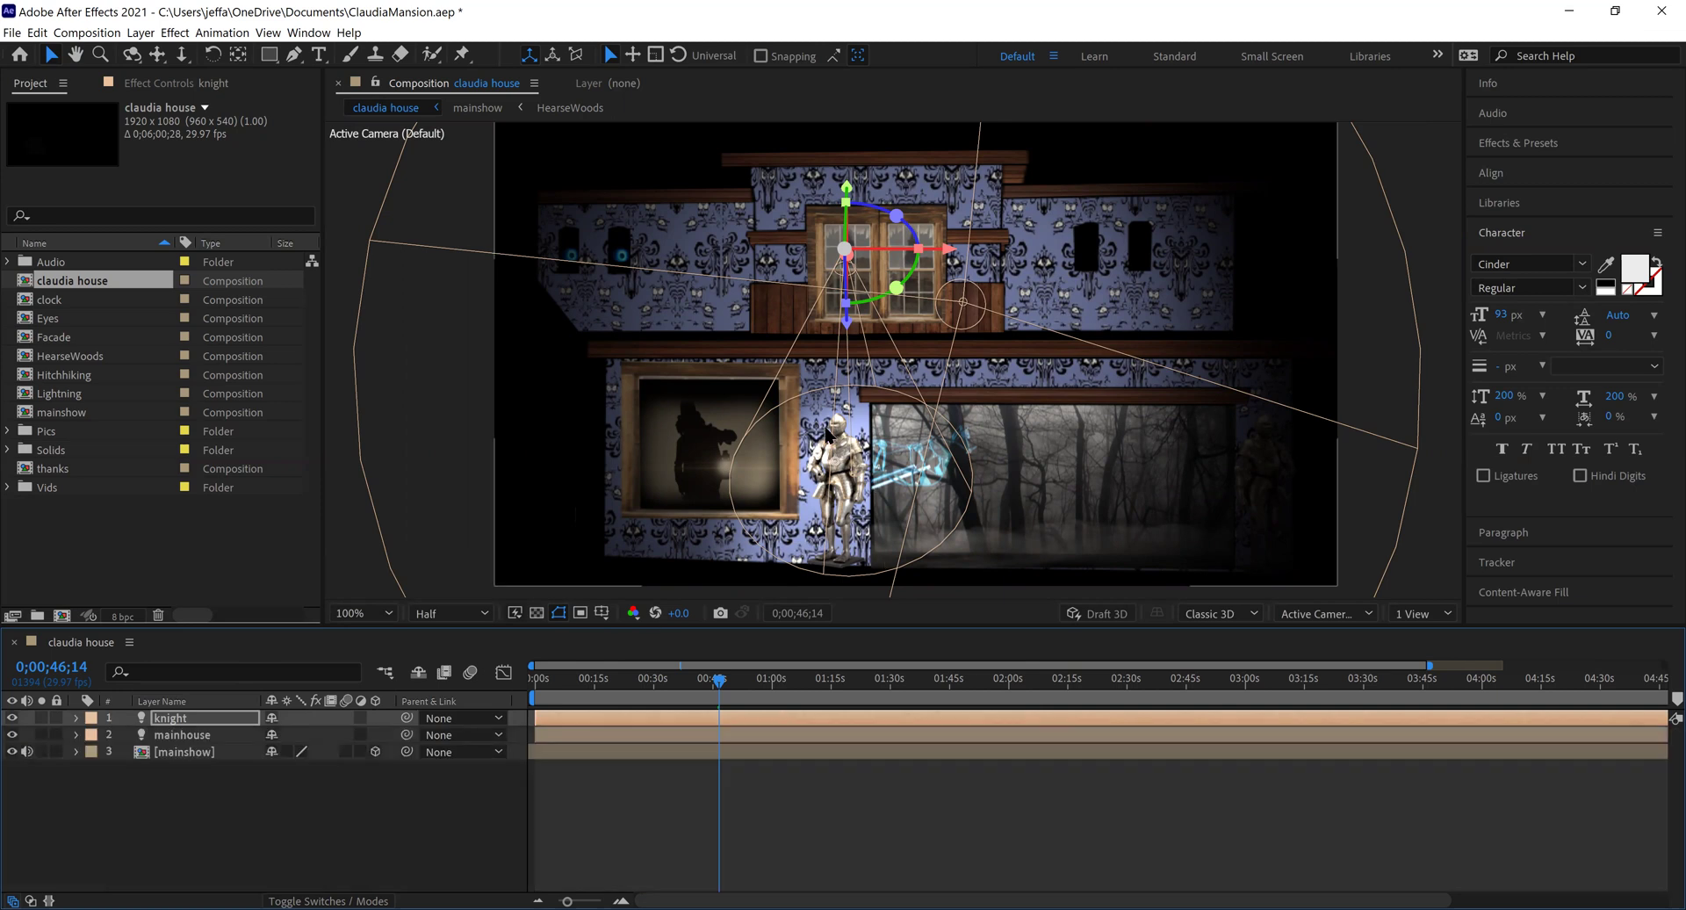
Step: Open the mainshow precomp and then its nested Facade composition
double_click(168, 751)
scroll(211, 790, down, 13)
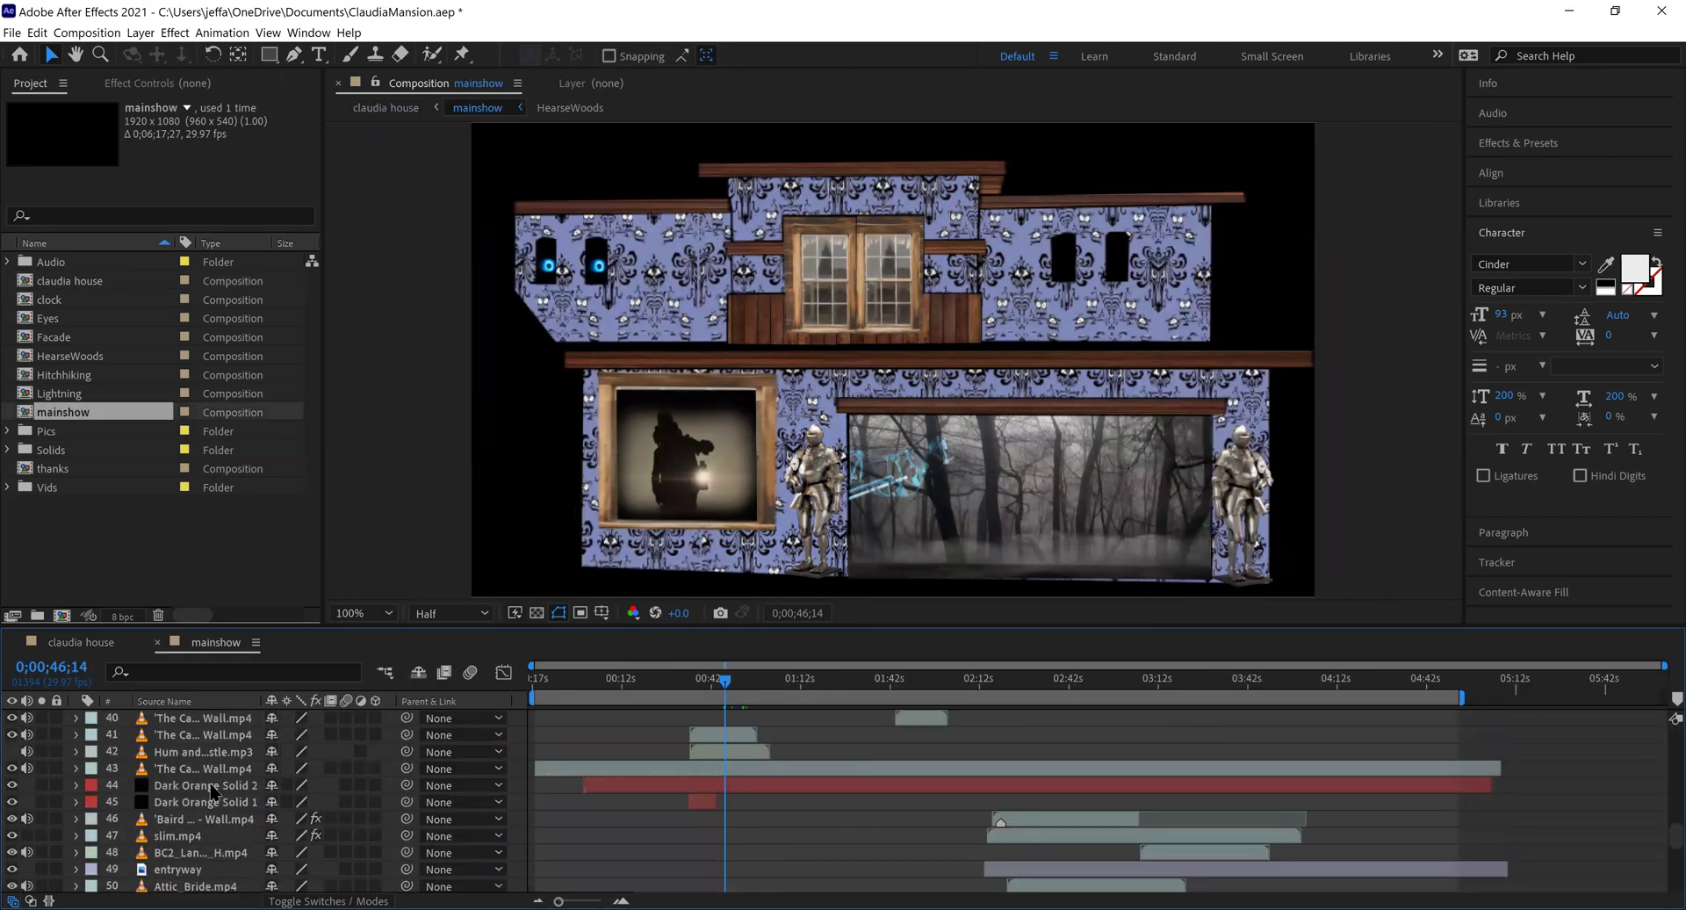
scroll(213, 792, down, 3)
scroll(235, 815, down, 2)
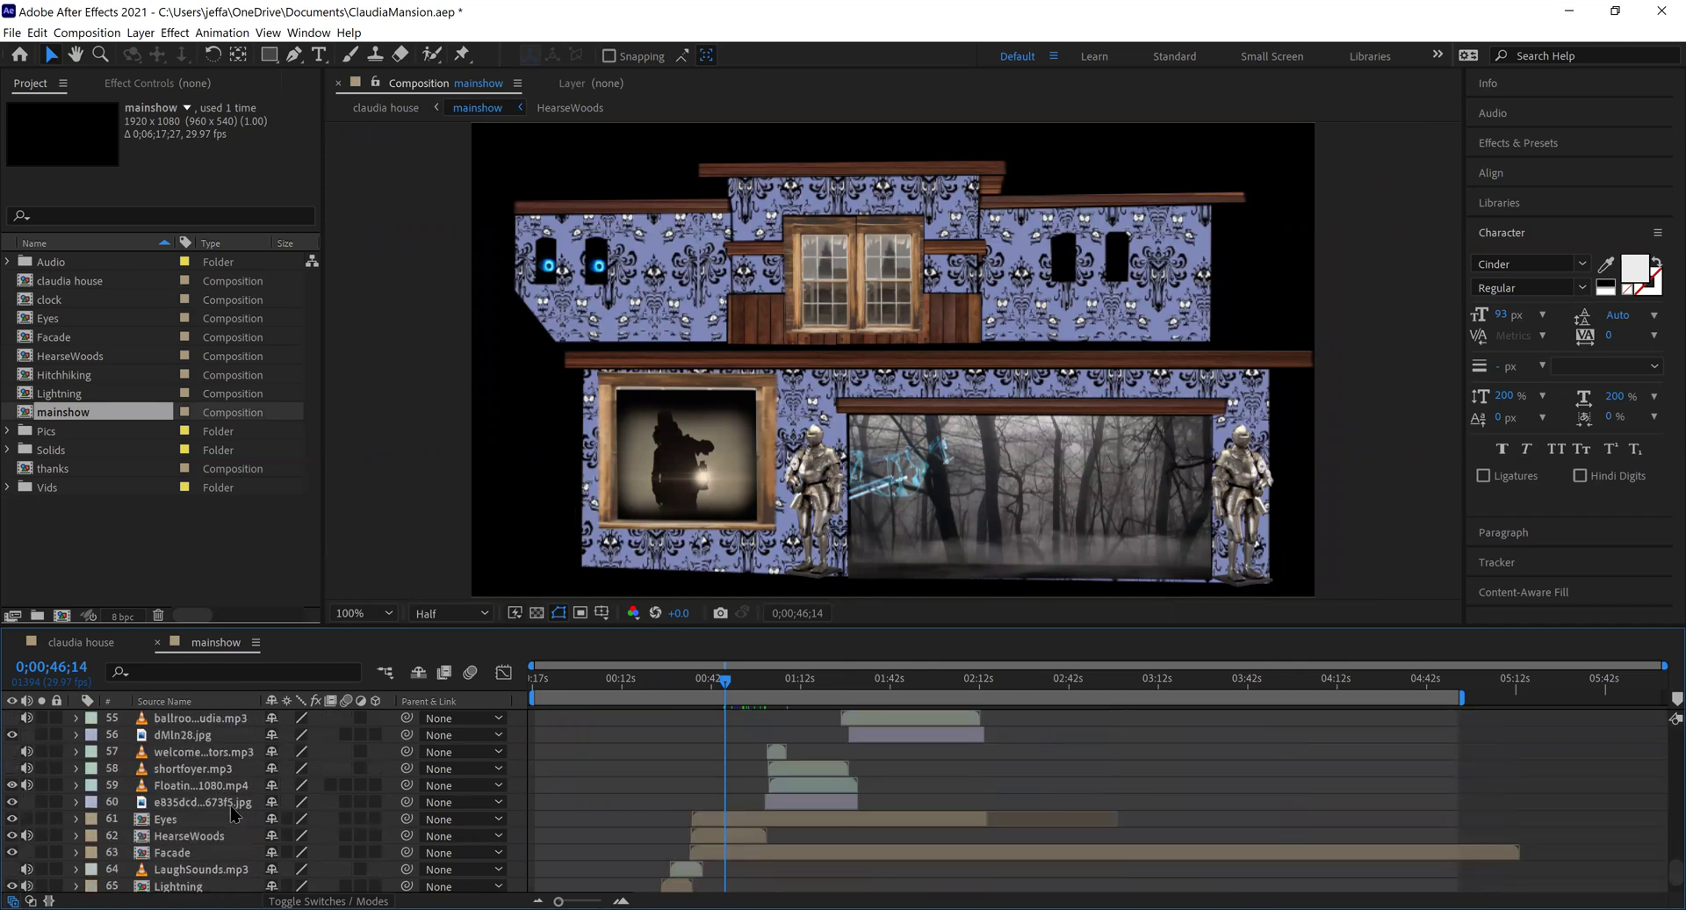
scroll(234, 814, down, 1)
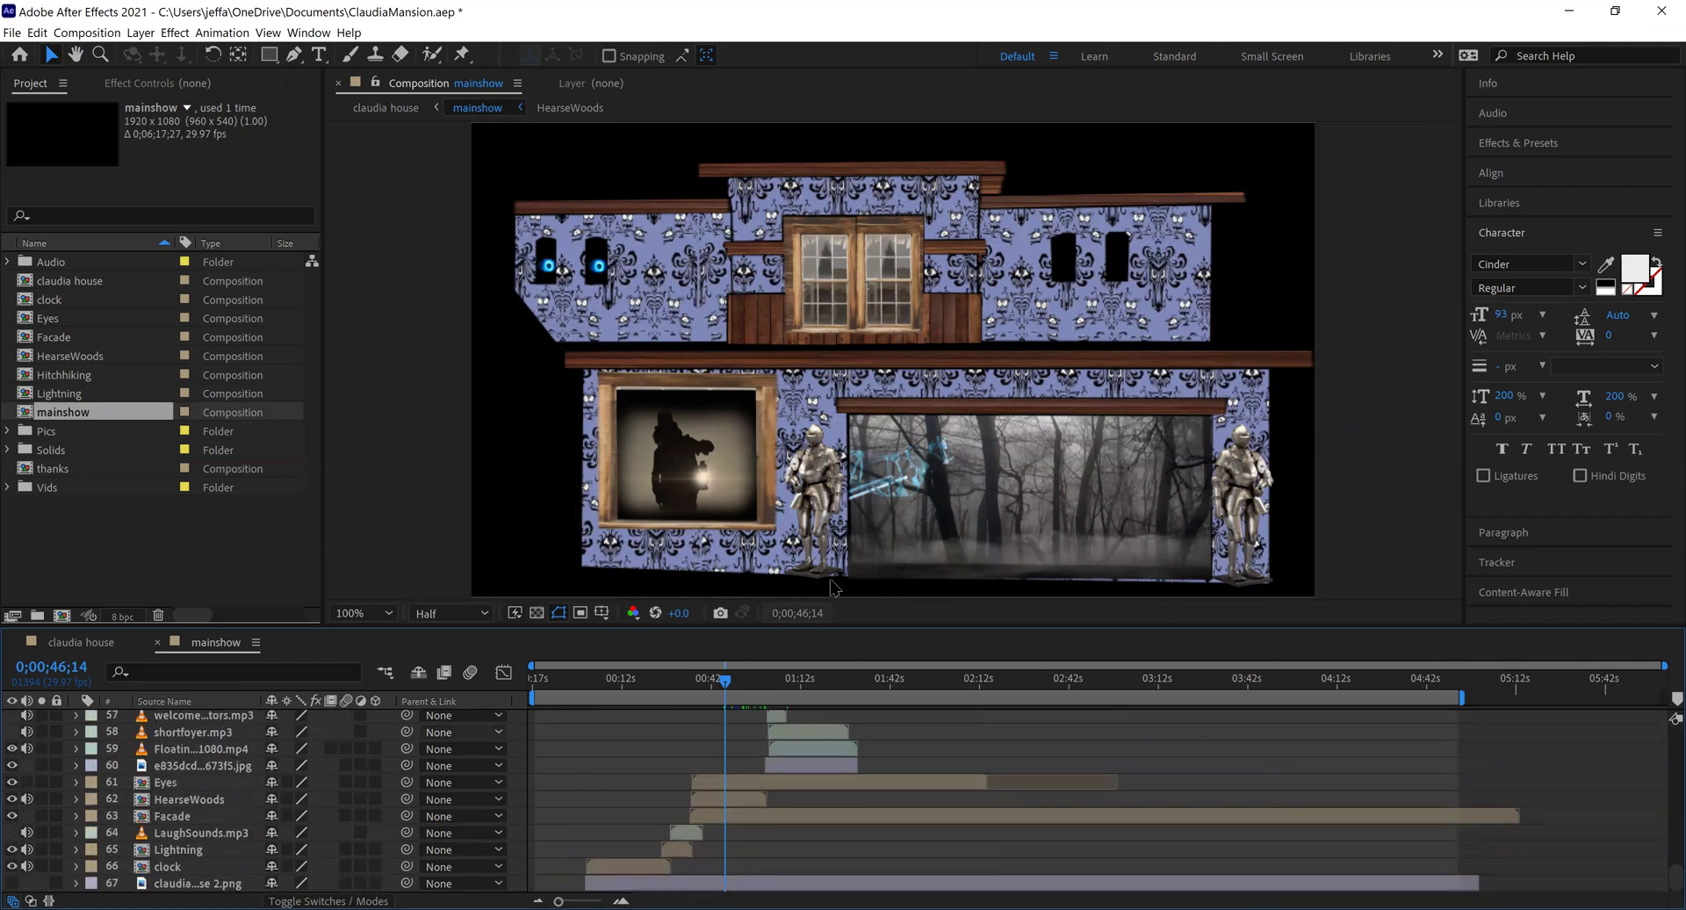
click(817, 502)
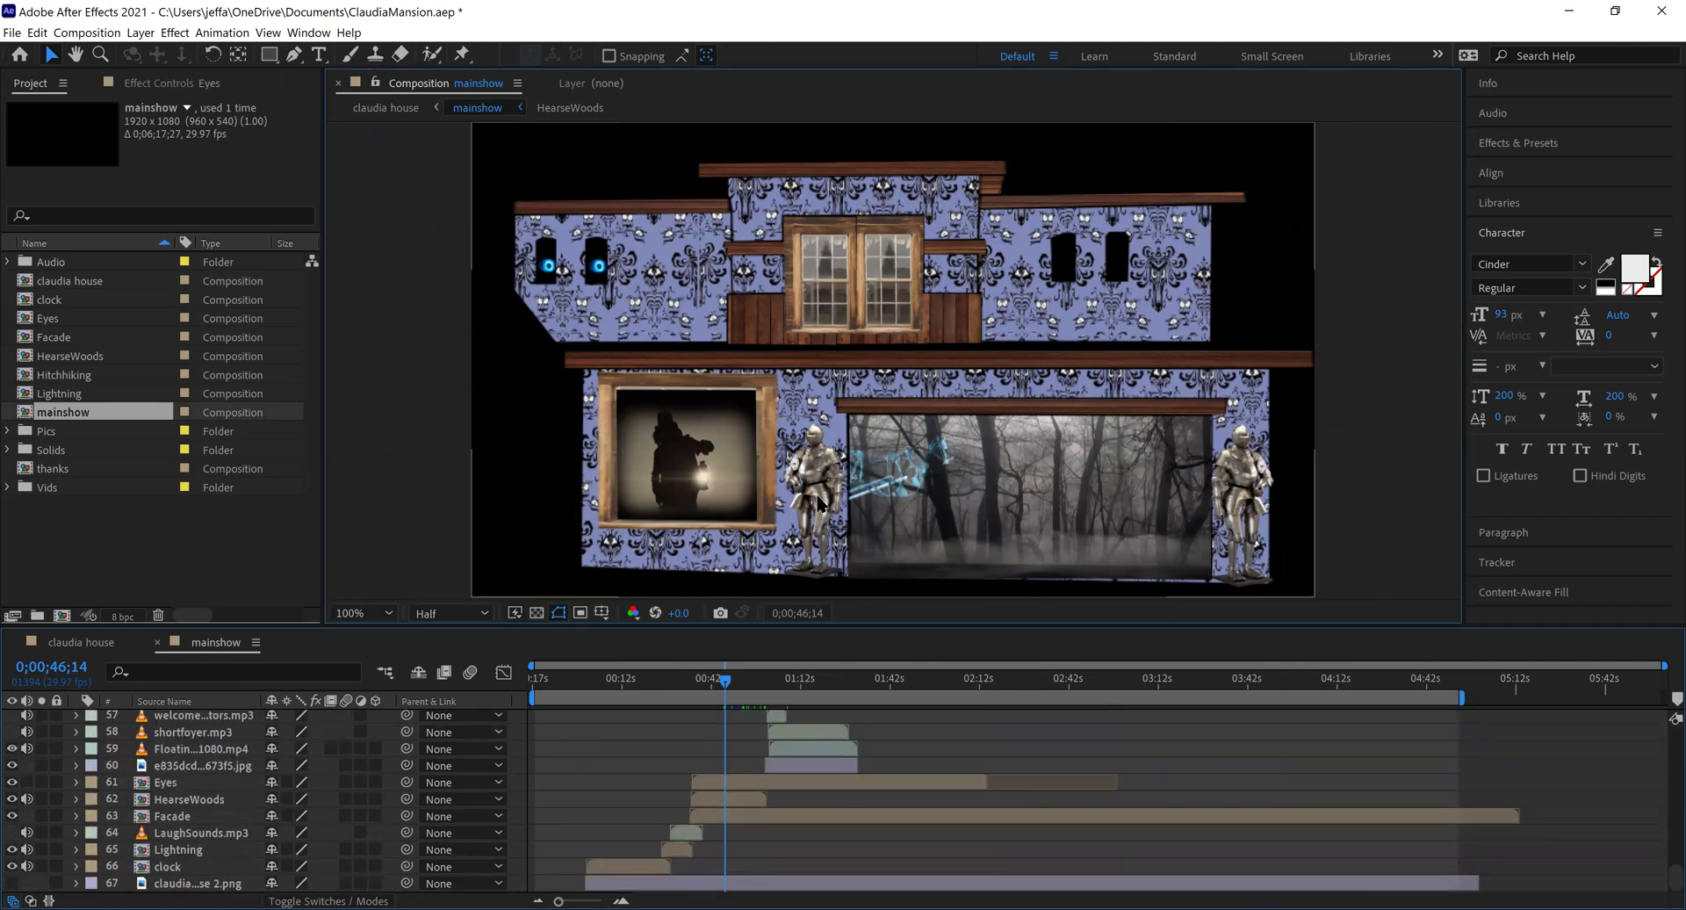
click(170, 823)
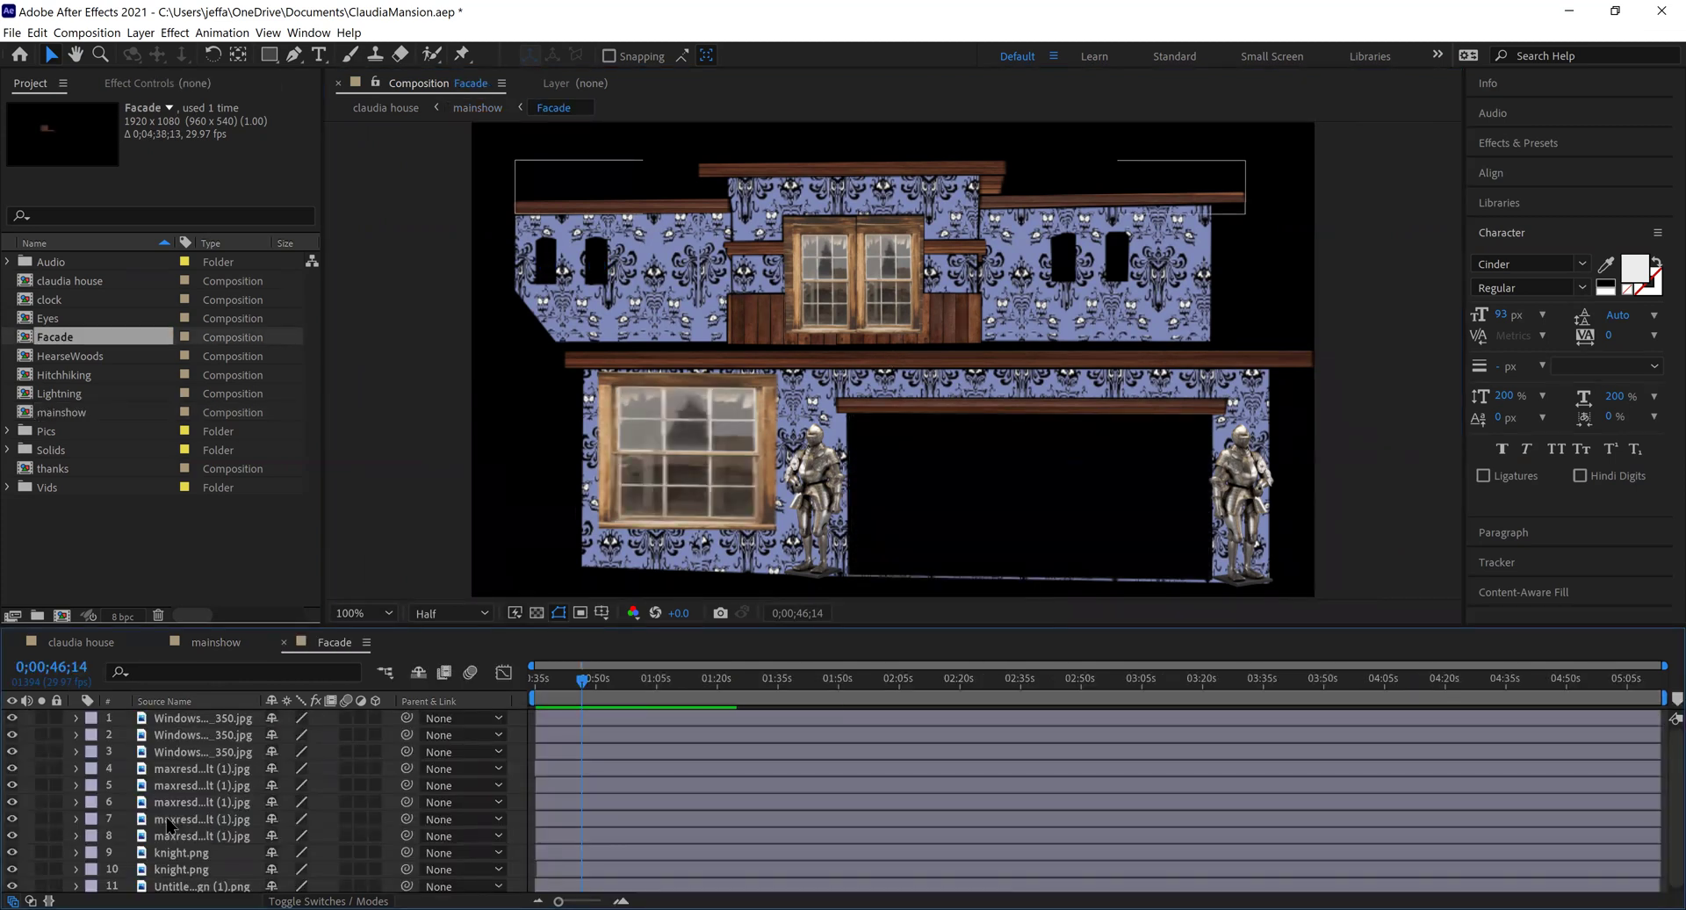
Step: Select the knight.png layer and frame the knight beside the lower window
click(177, 865)
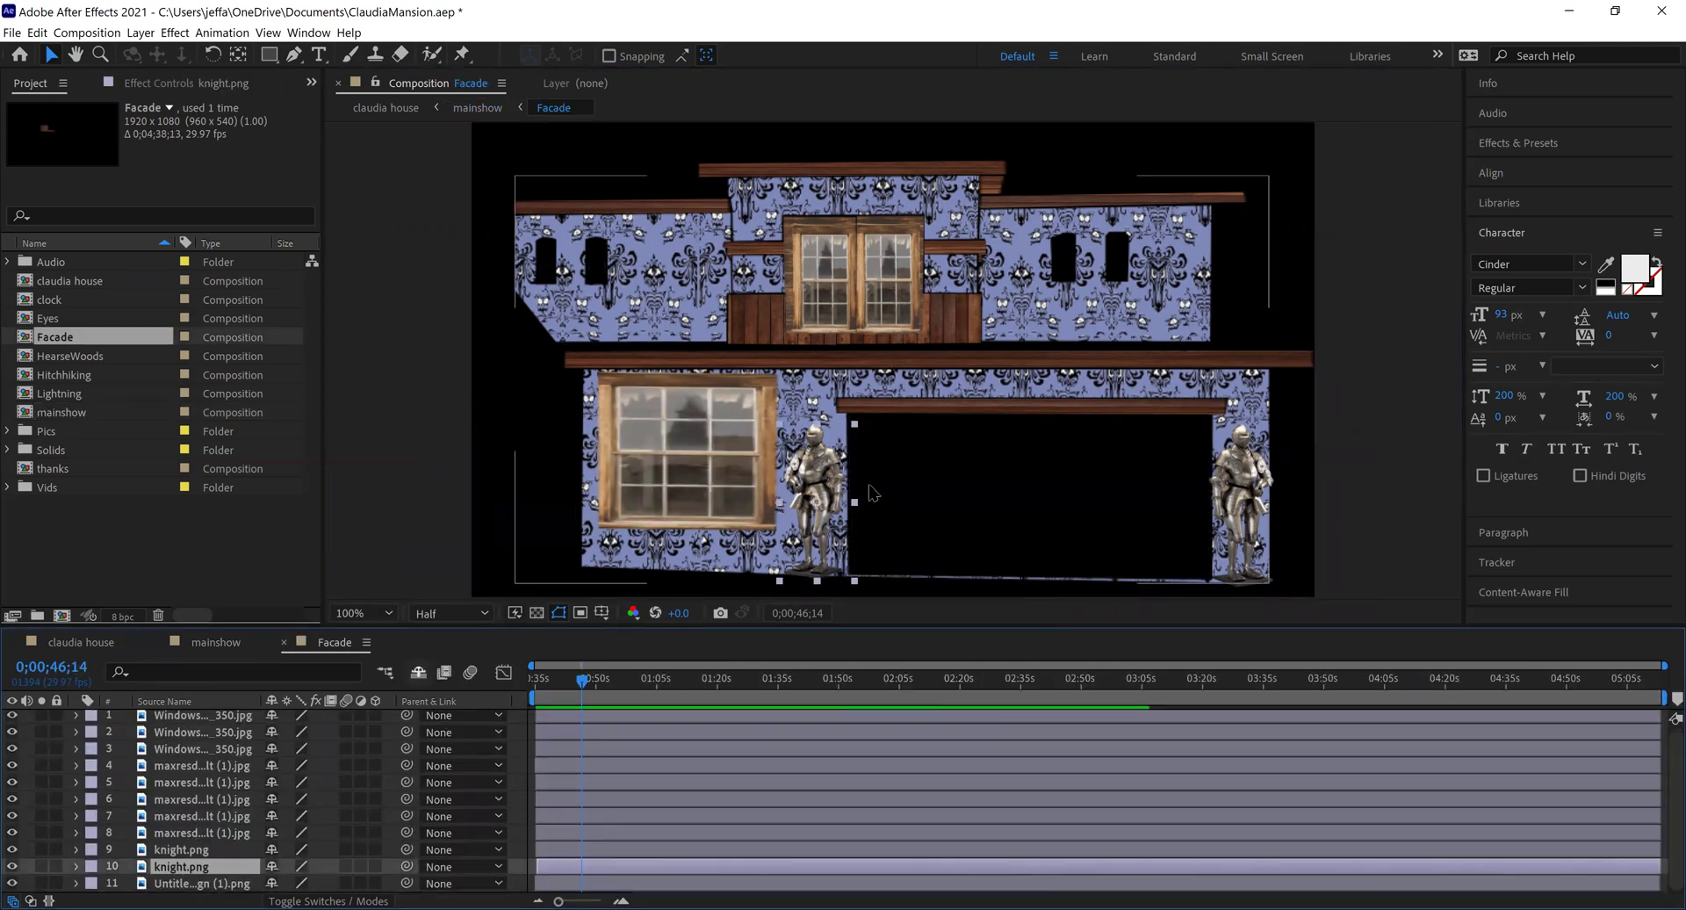
key(period)
key(period)
key(period)
key(period)
key(h)
drag(753, 534, 882, 344)
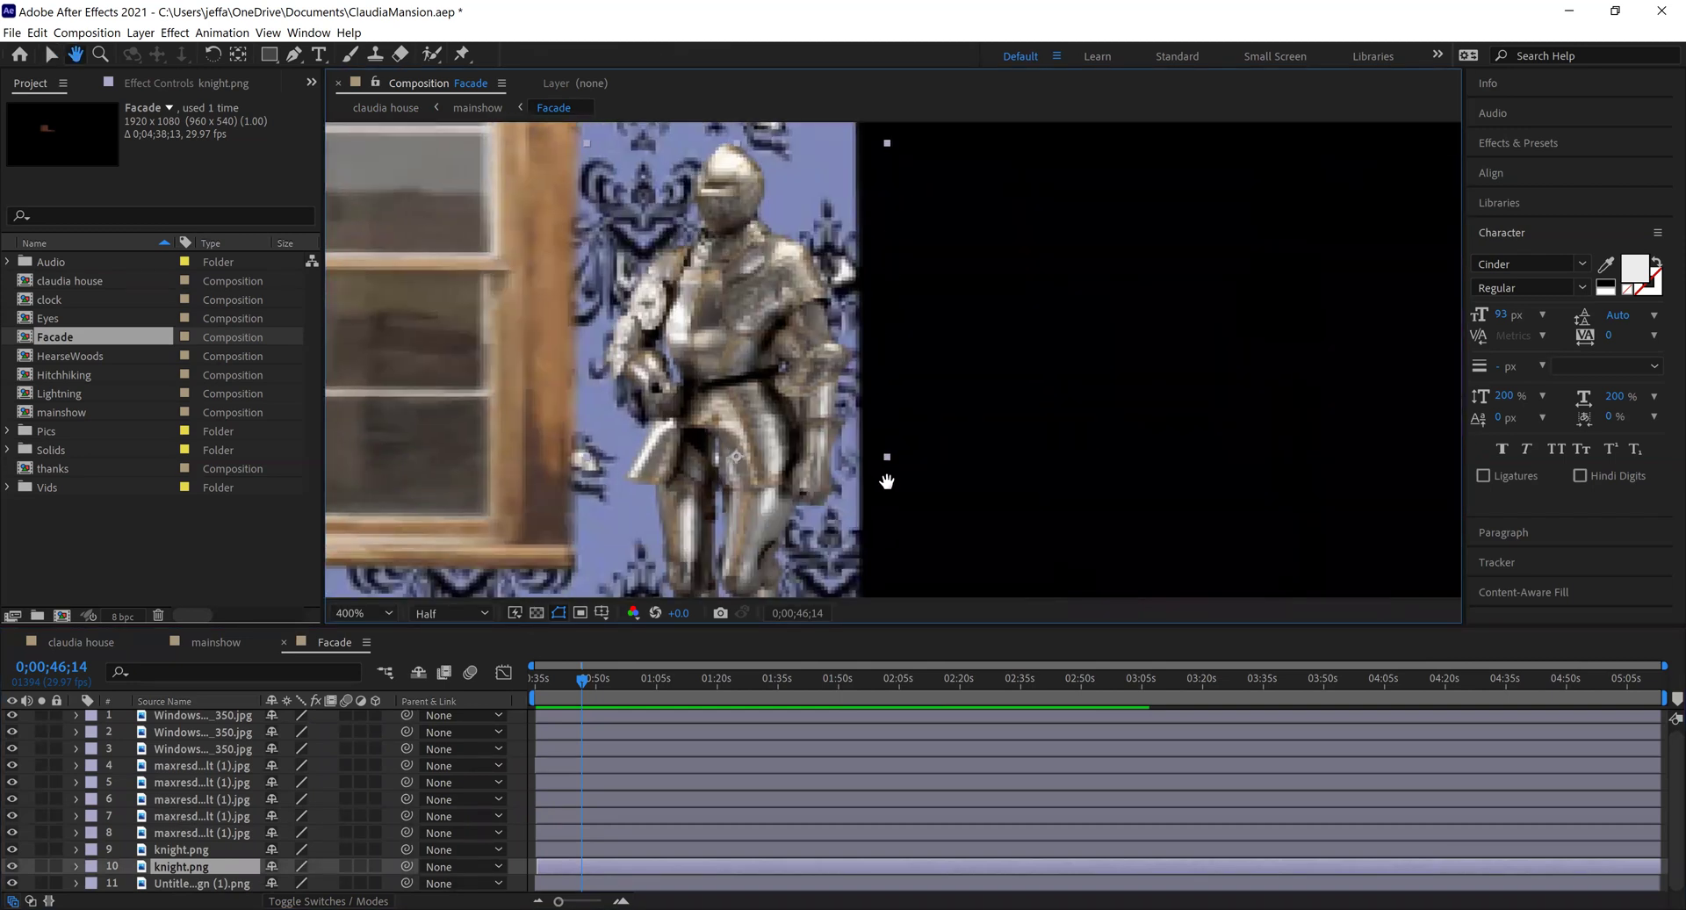
key(comma)
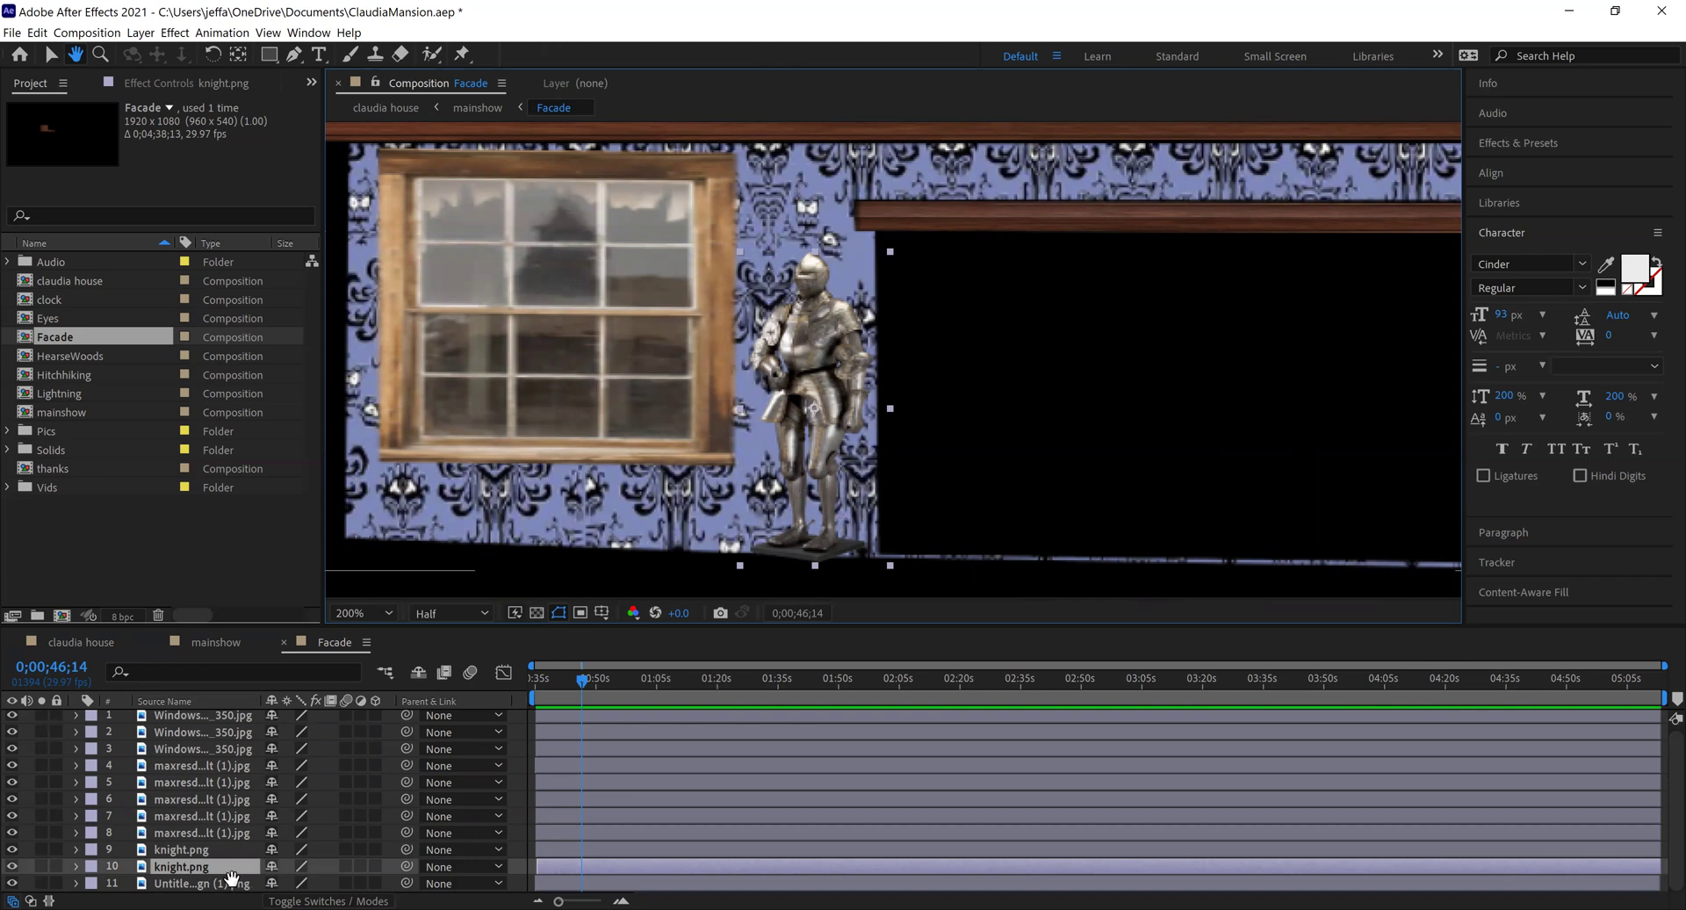
key(v)
click(200, 870)
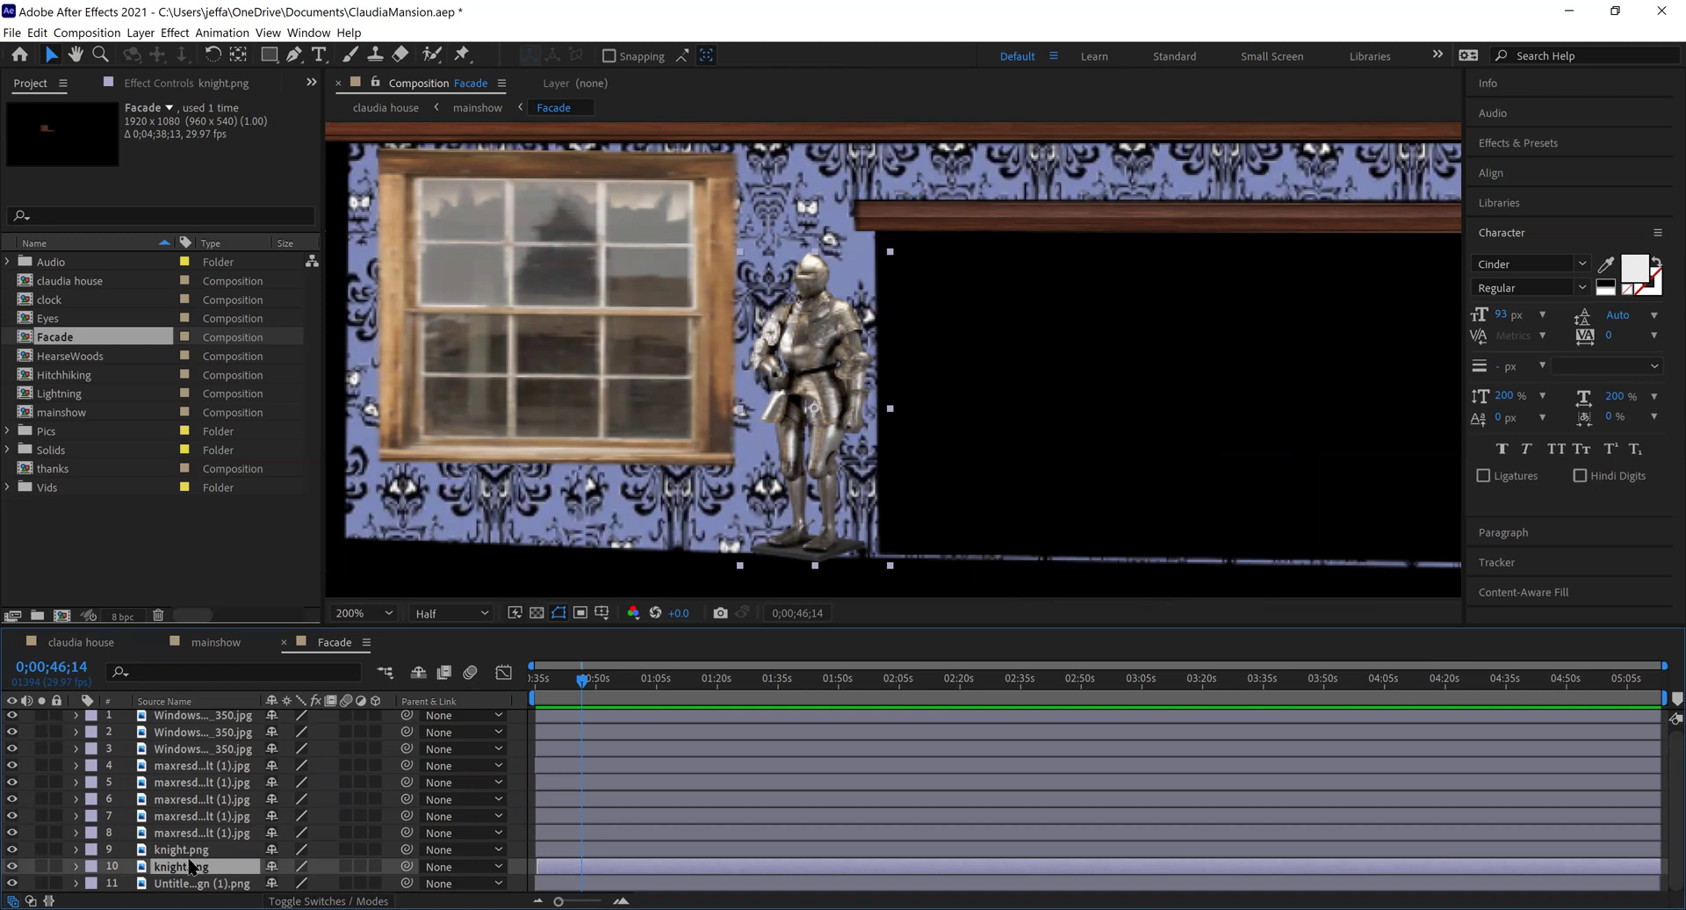
Step: Apply Drop Shadow to knight.png by searching 'drop' in the FX Console
key(ctrl+space)
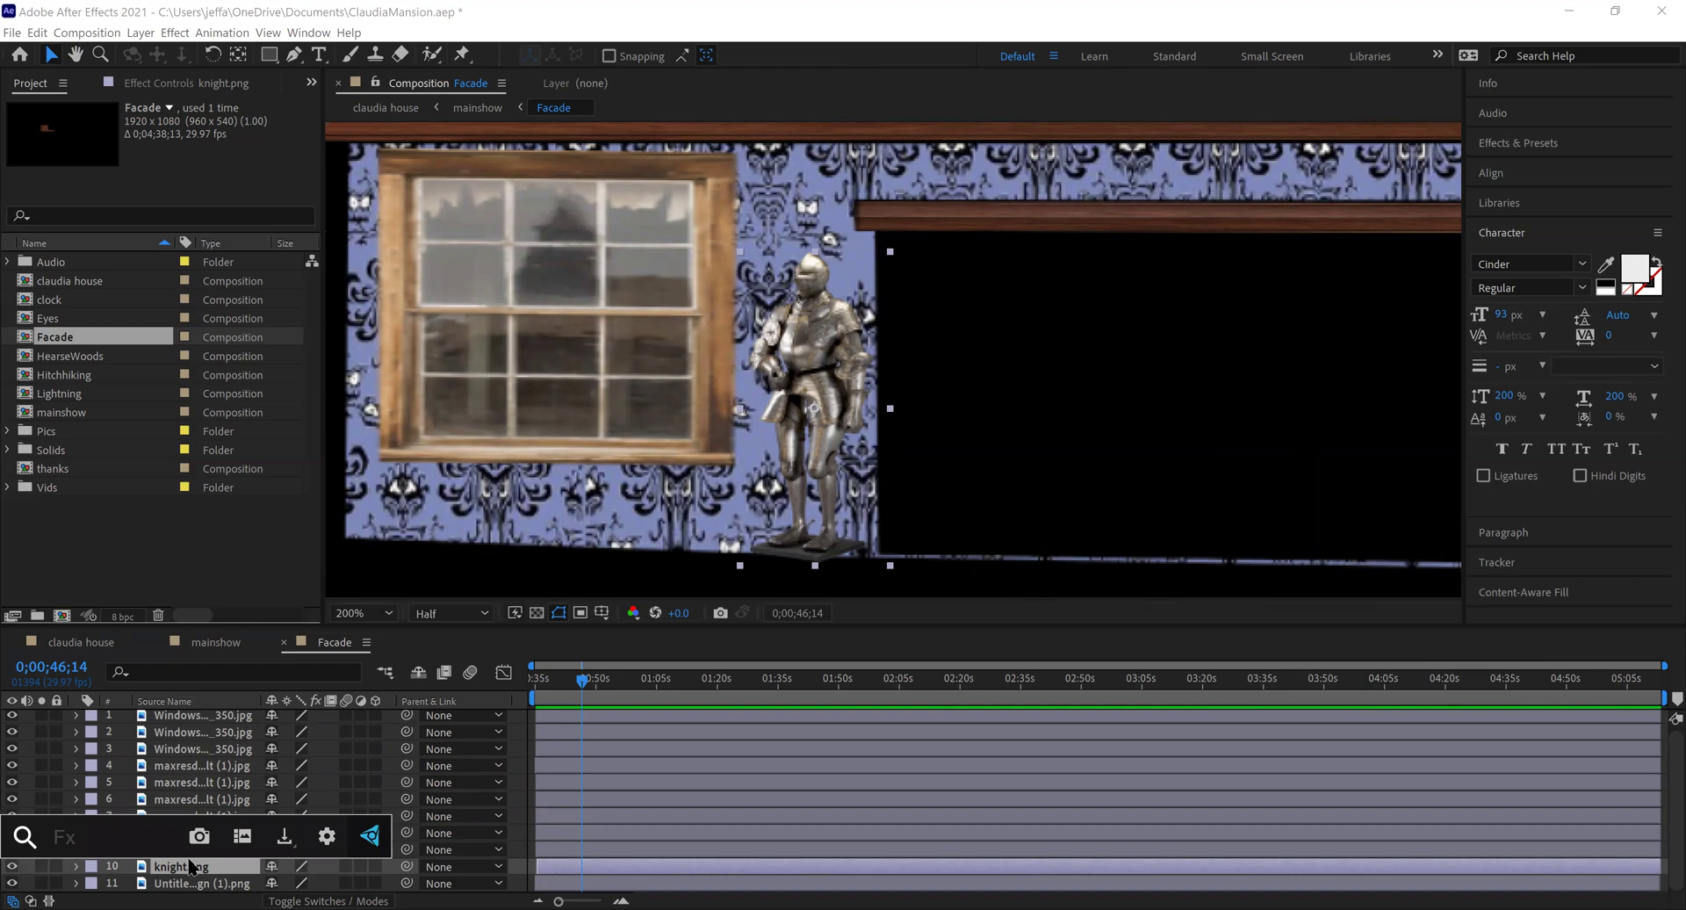
text(drop)
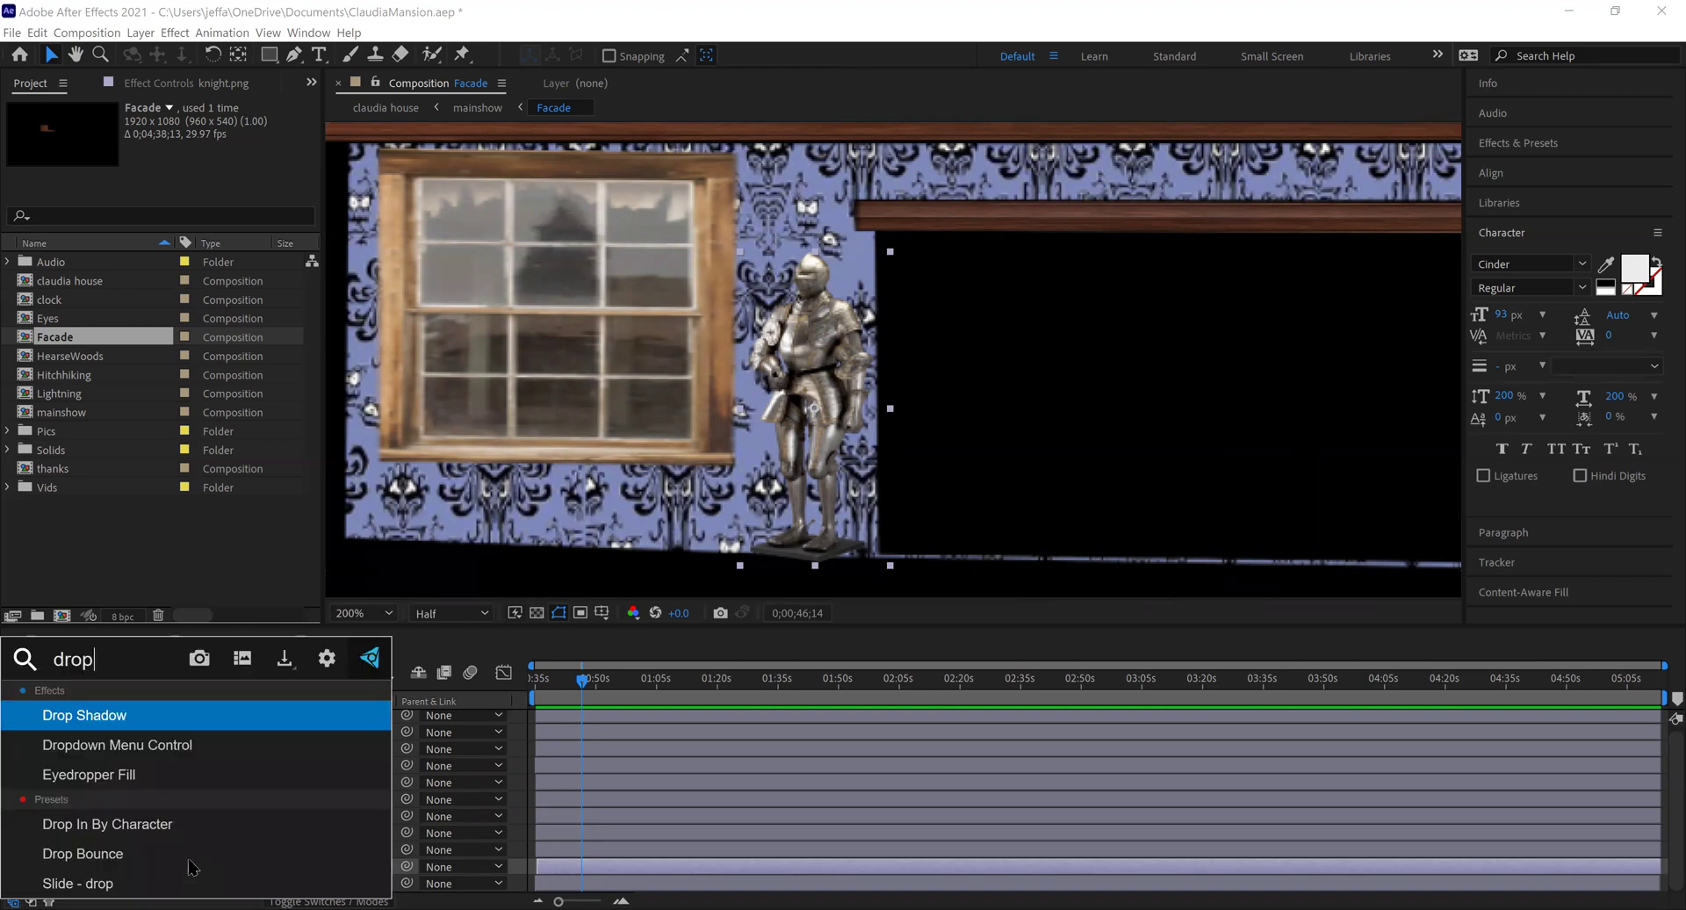
click(104, 726)
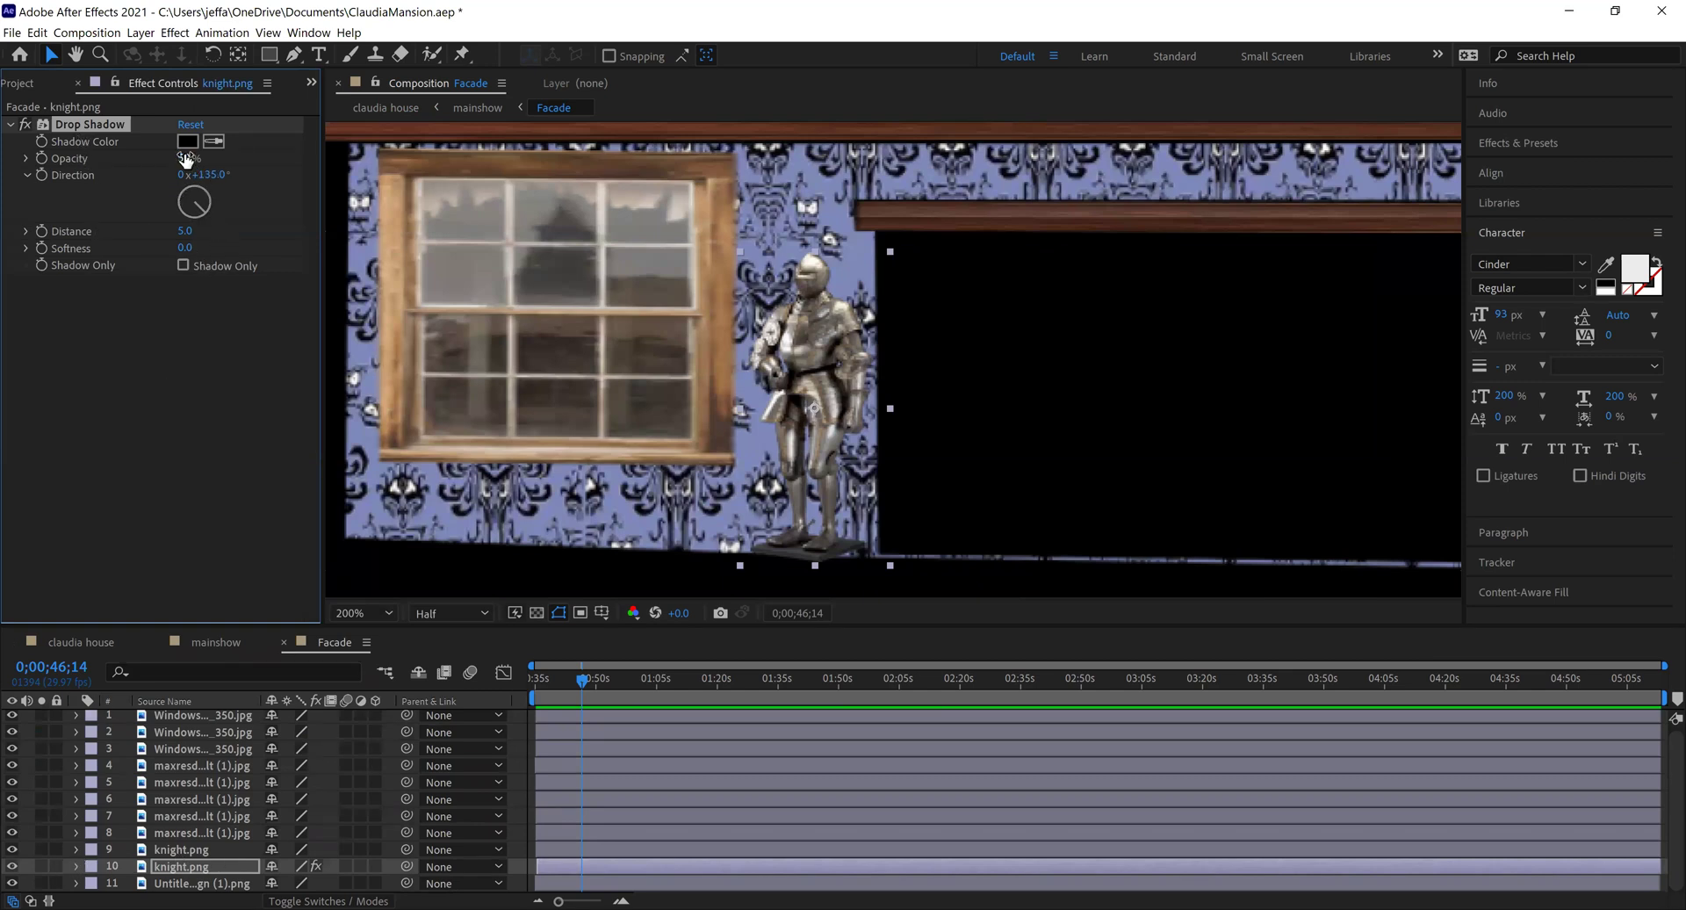
Step: Raise the shadow opacity and set its distance to 50, undoing an accidental knight move
drag(186, 156, 205, 156)
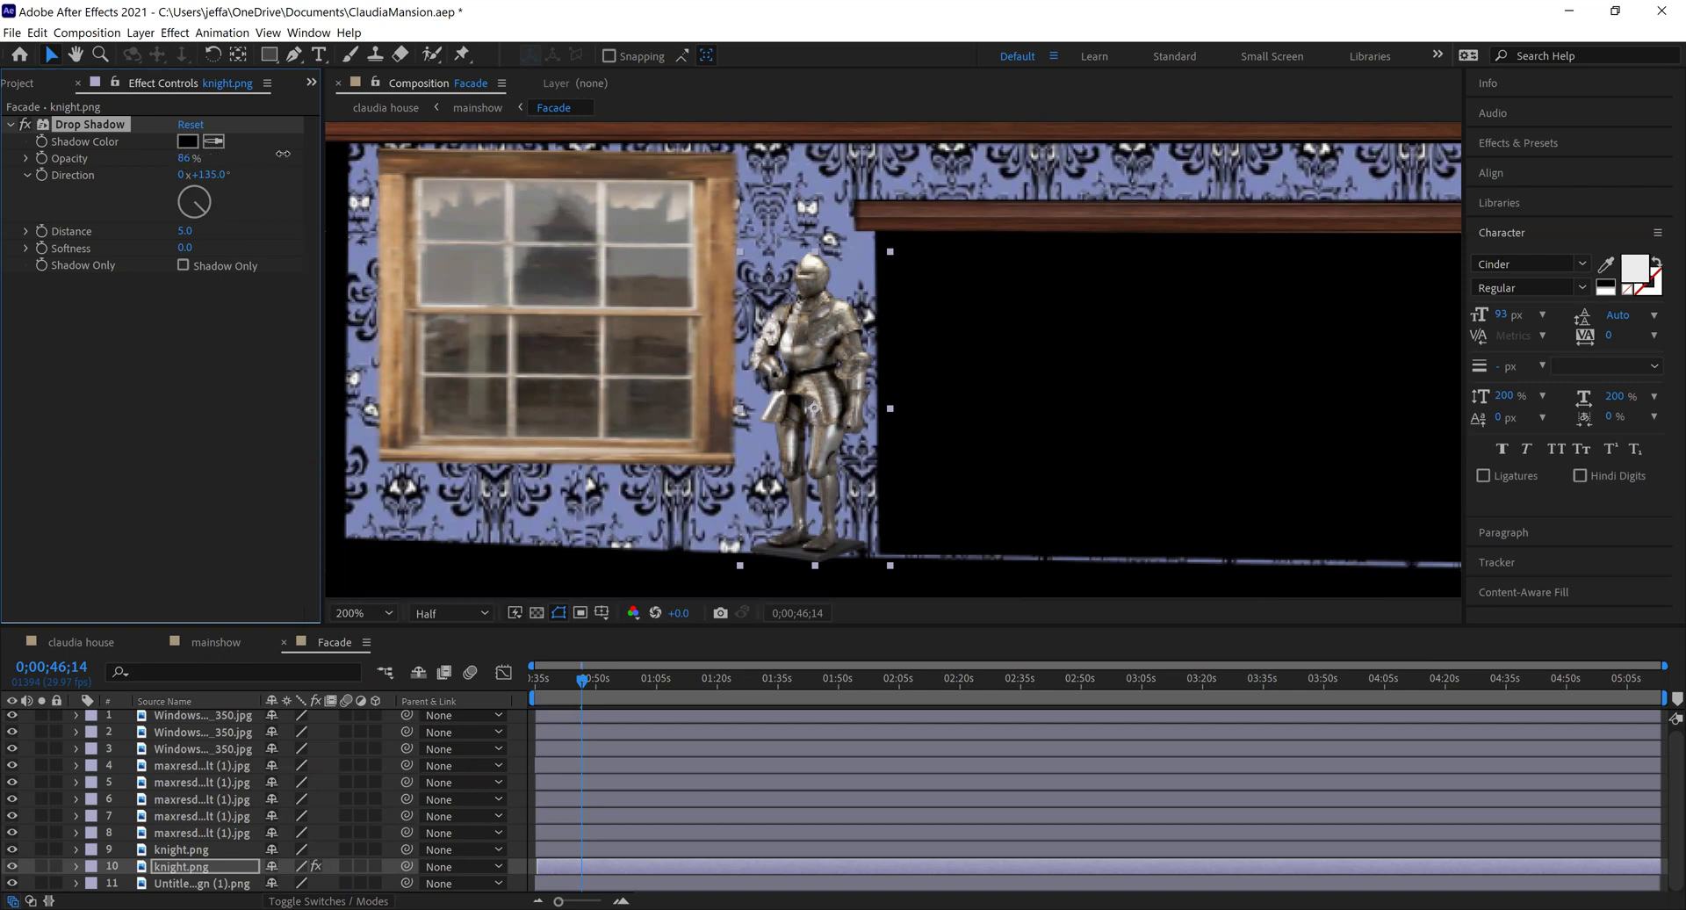
click(186, 231)
text(50)
key(Return)
drag(240, 234, 274, 234)
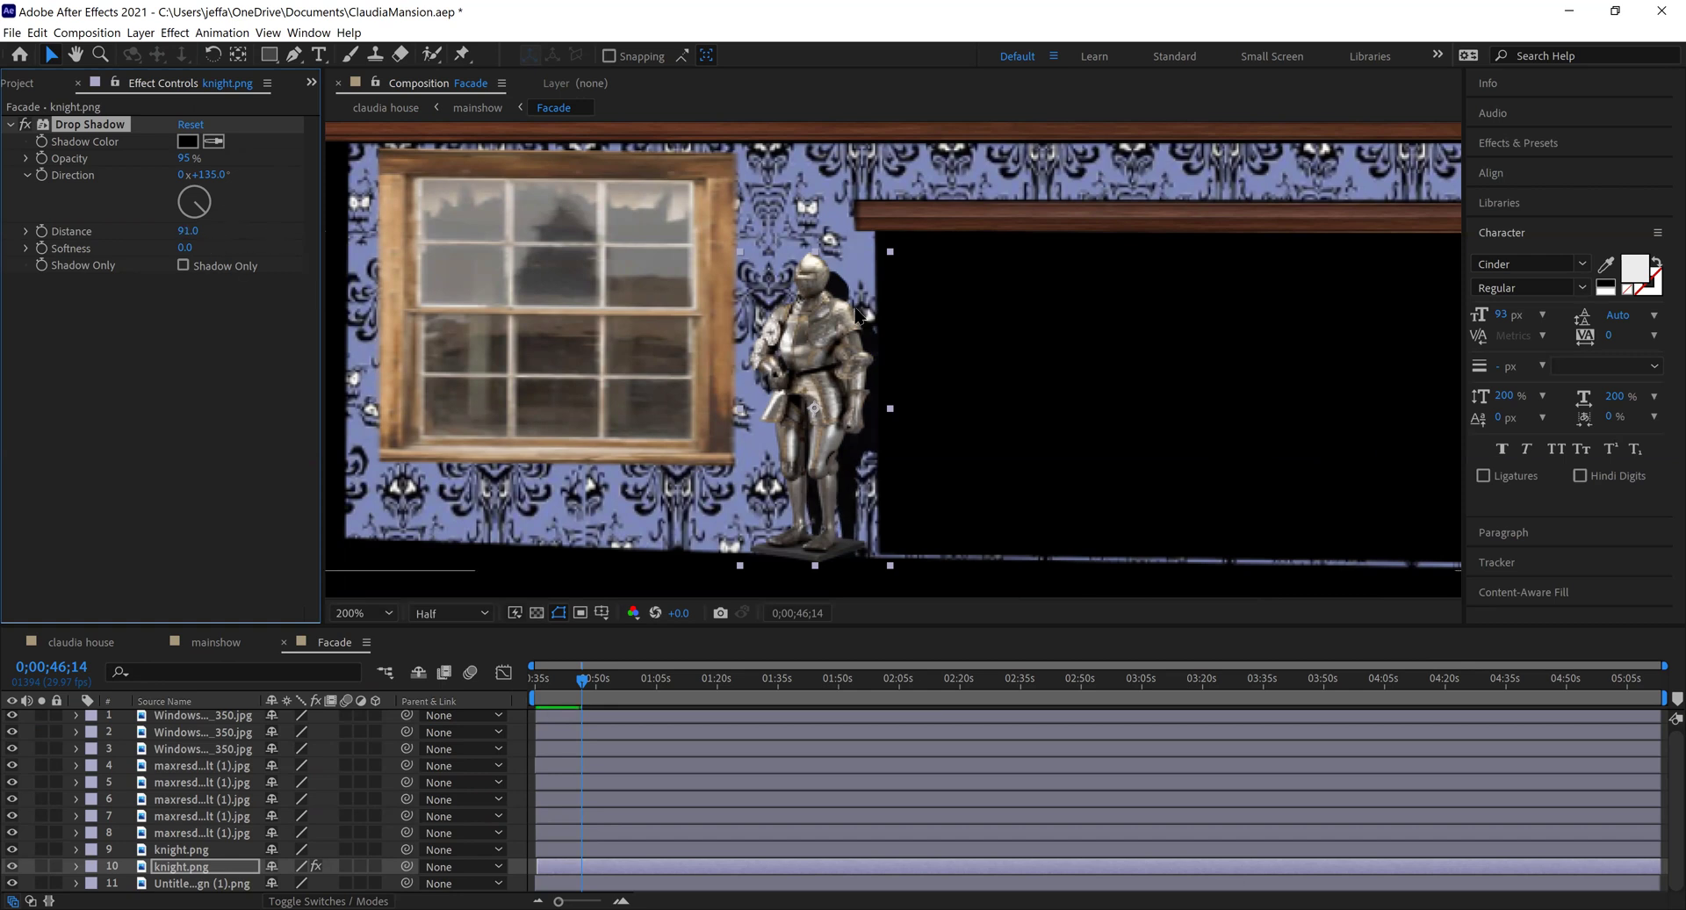
drag(864, 457, 865, 546)
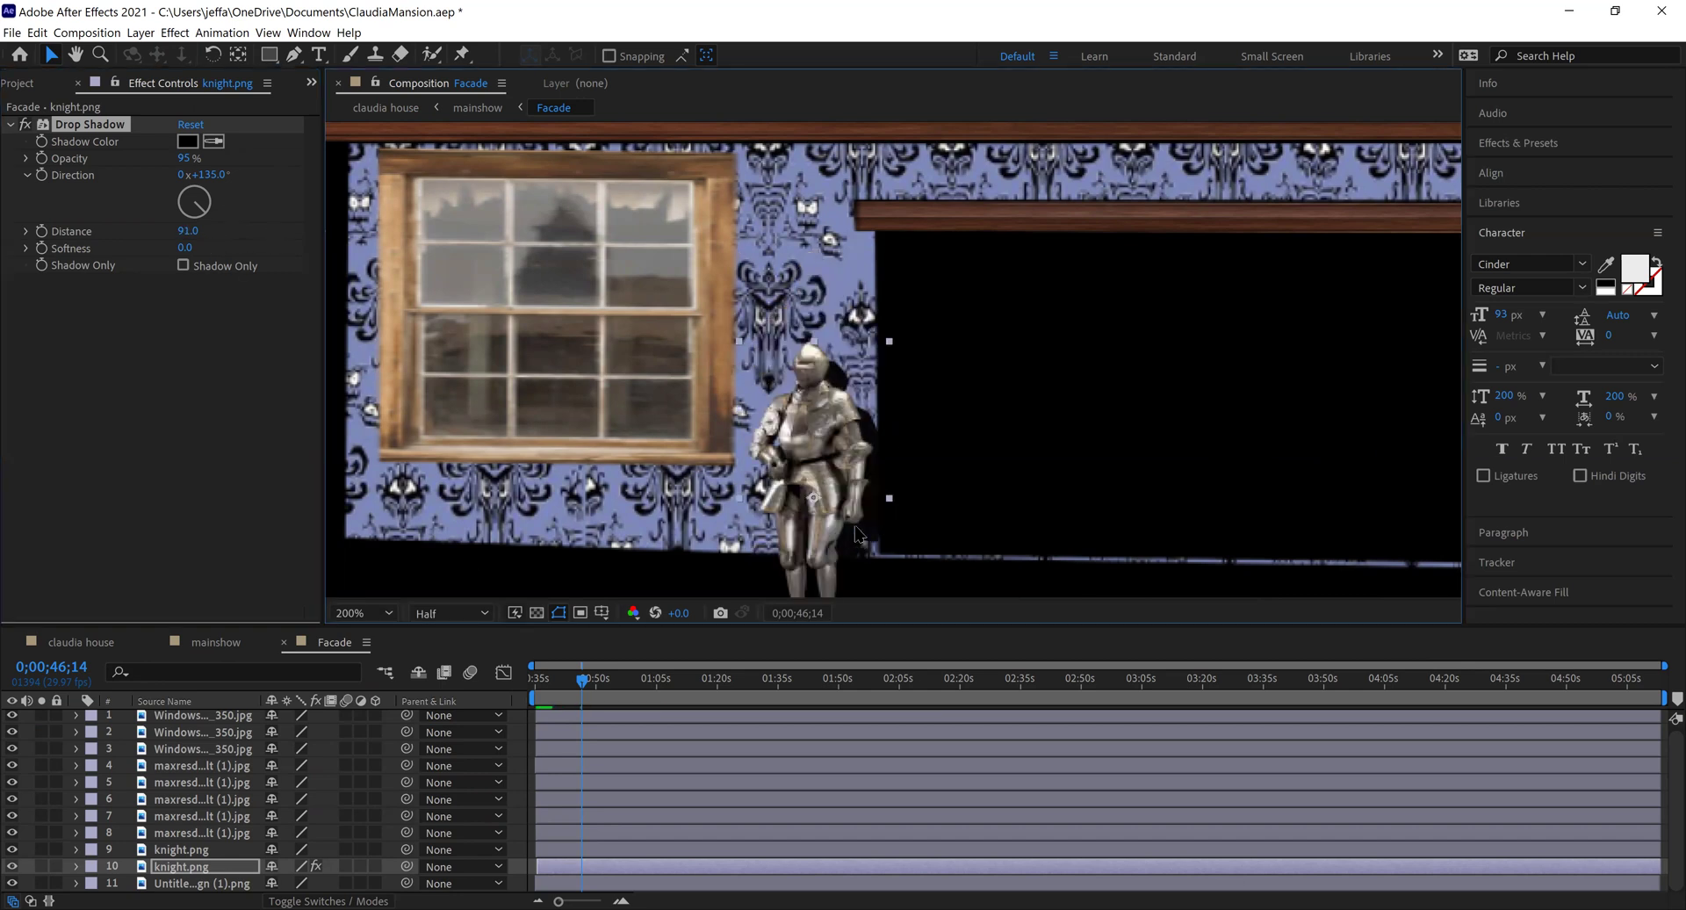
key(ctrl+z)
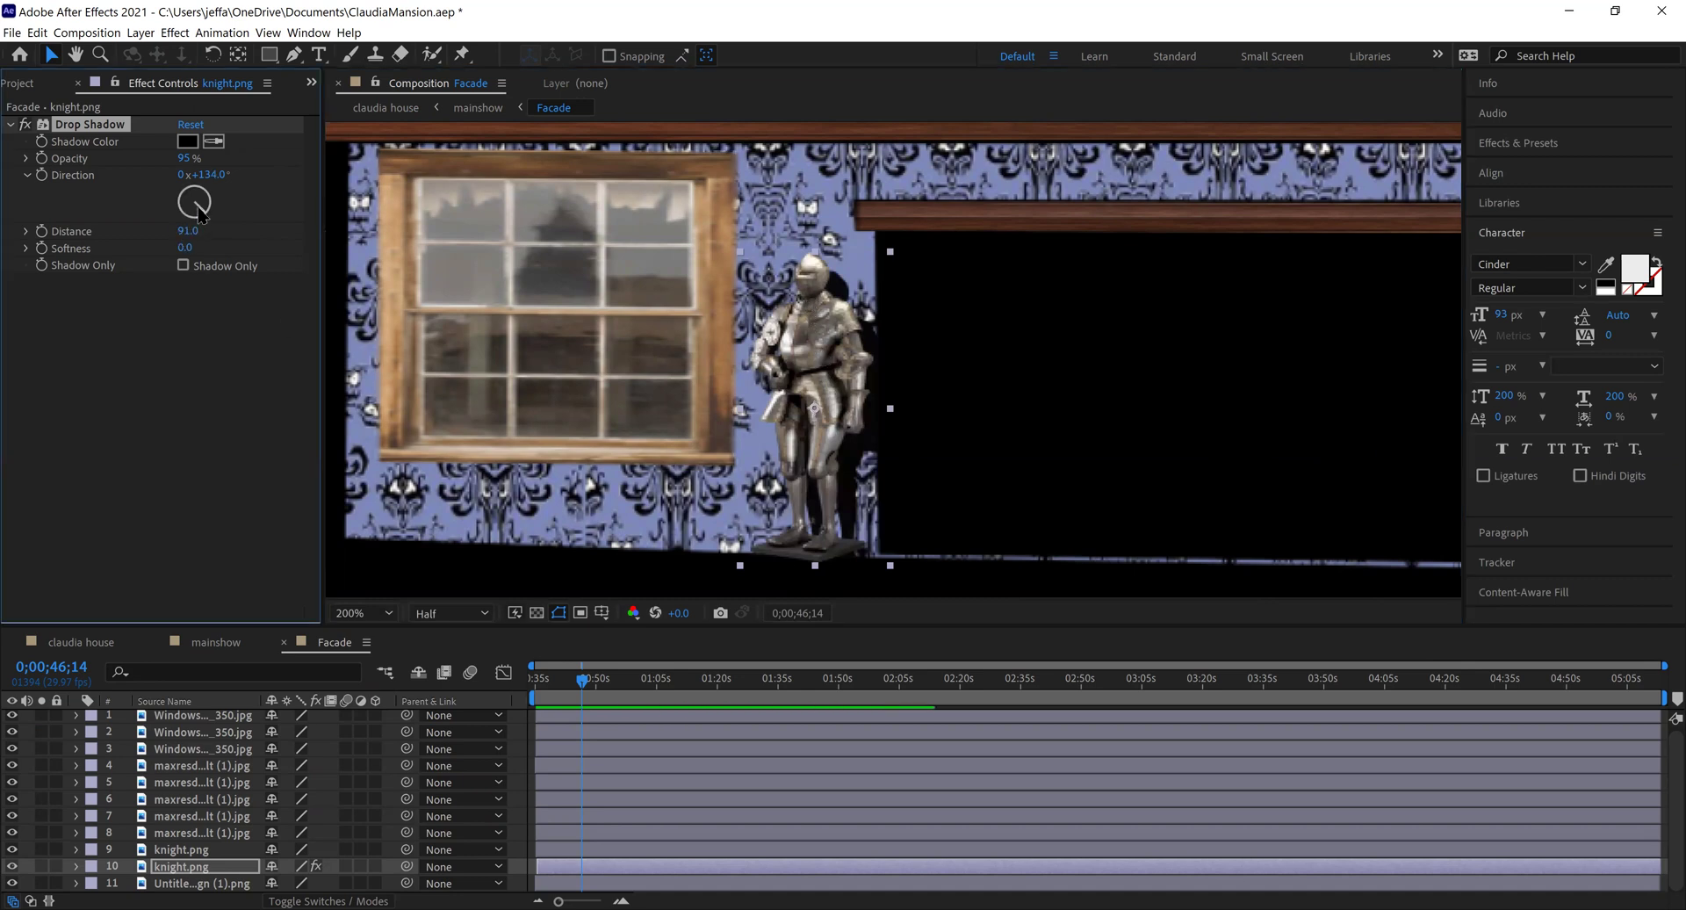
Step: Set shadow direction 144°, distance 40 and opacity 100%, previewing at Full resolution
mouse_move(200, 214)
mouse_down()
mouse_move(185, 226)
mouse_move(167, 202)
mouse_move(177, 182)
mouse_move(232, 162)
mouse_move(202, 160)
mouse_move(162, 190)
mouse_move(174, 221)
mouse_move(215, 218)
mouse_move(200, 214)
mouse_up()
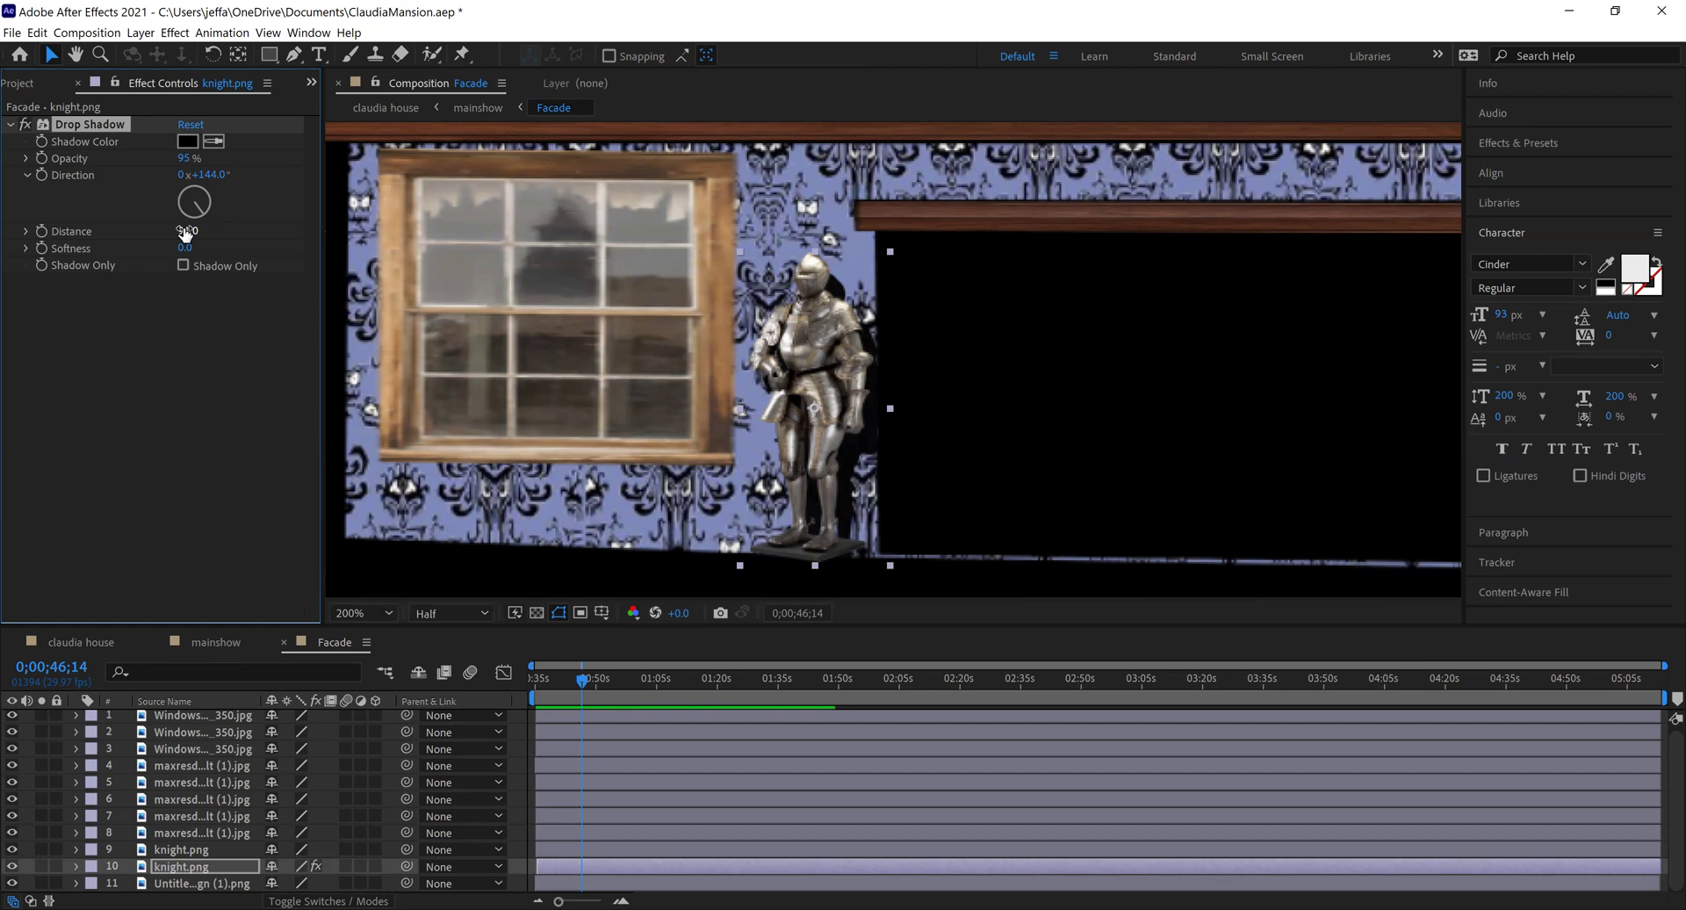
drag(186, 228, 140, 236)
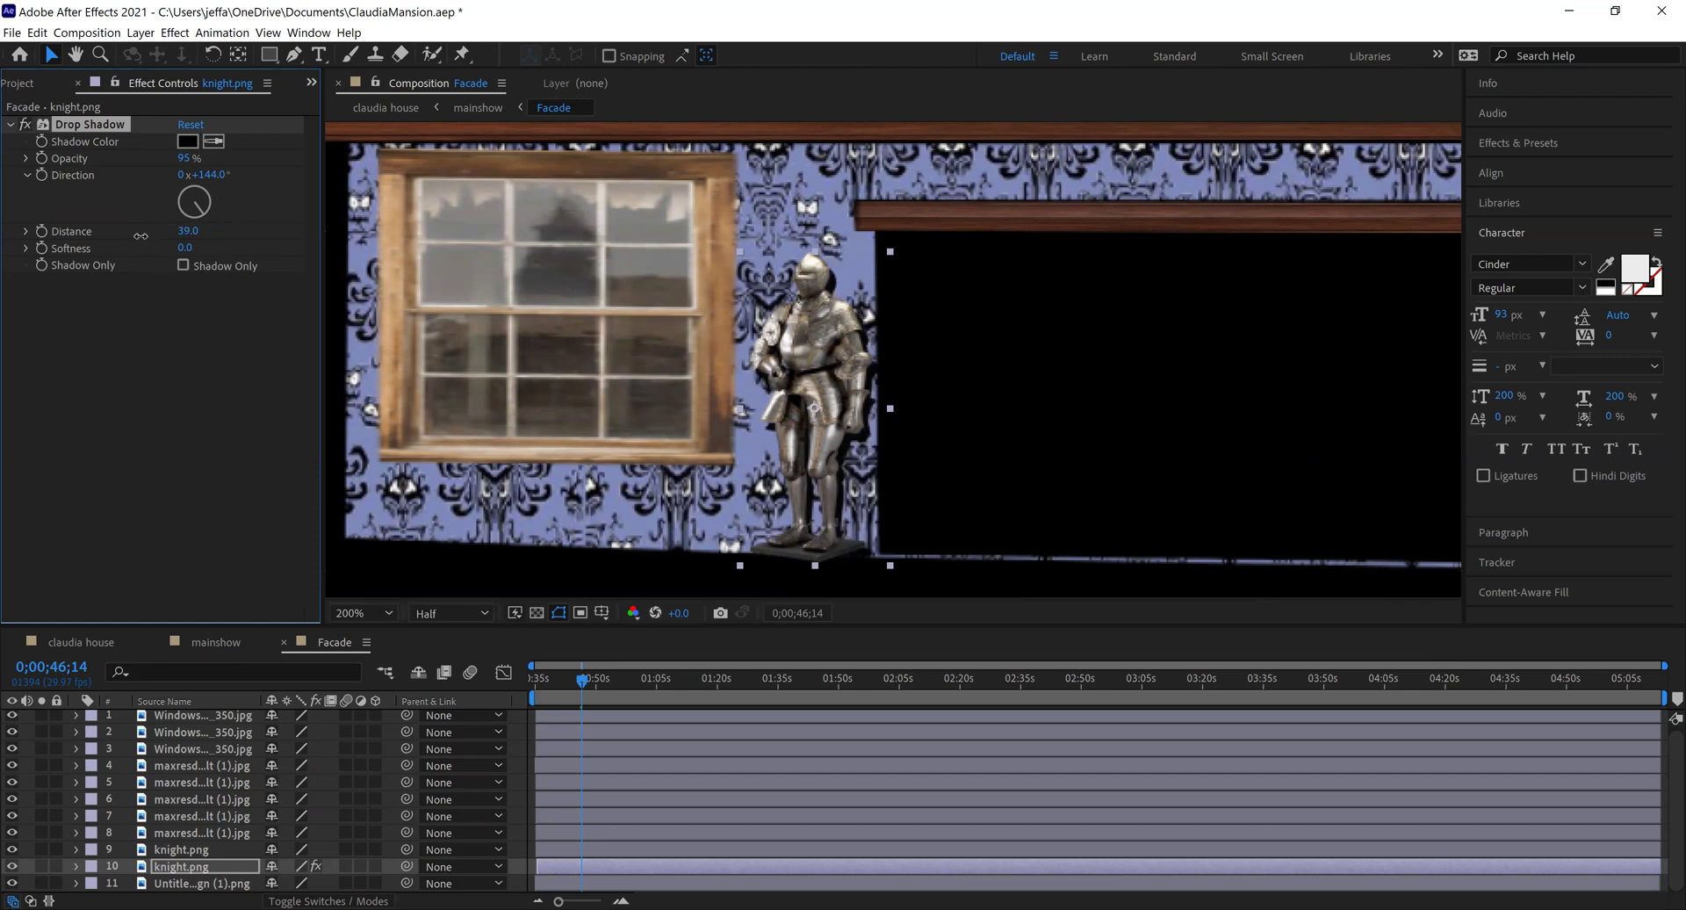
drag(140, 234, 246, 245)
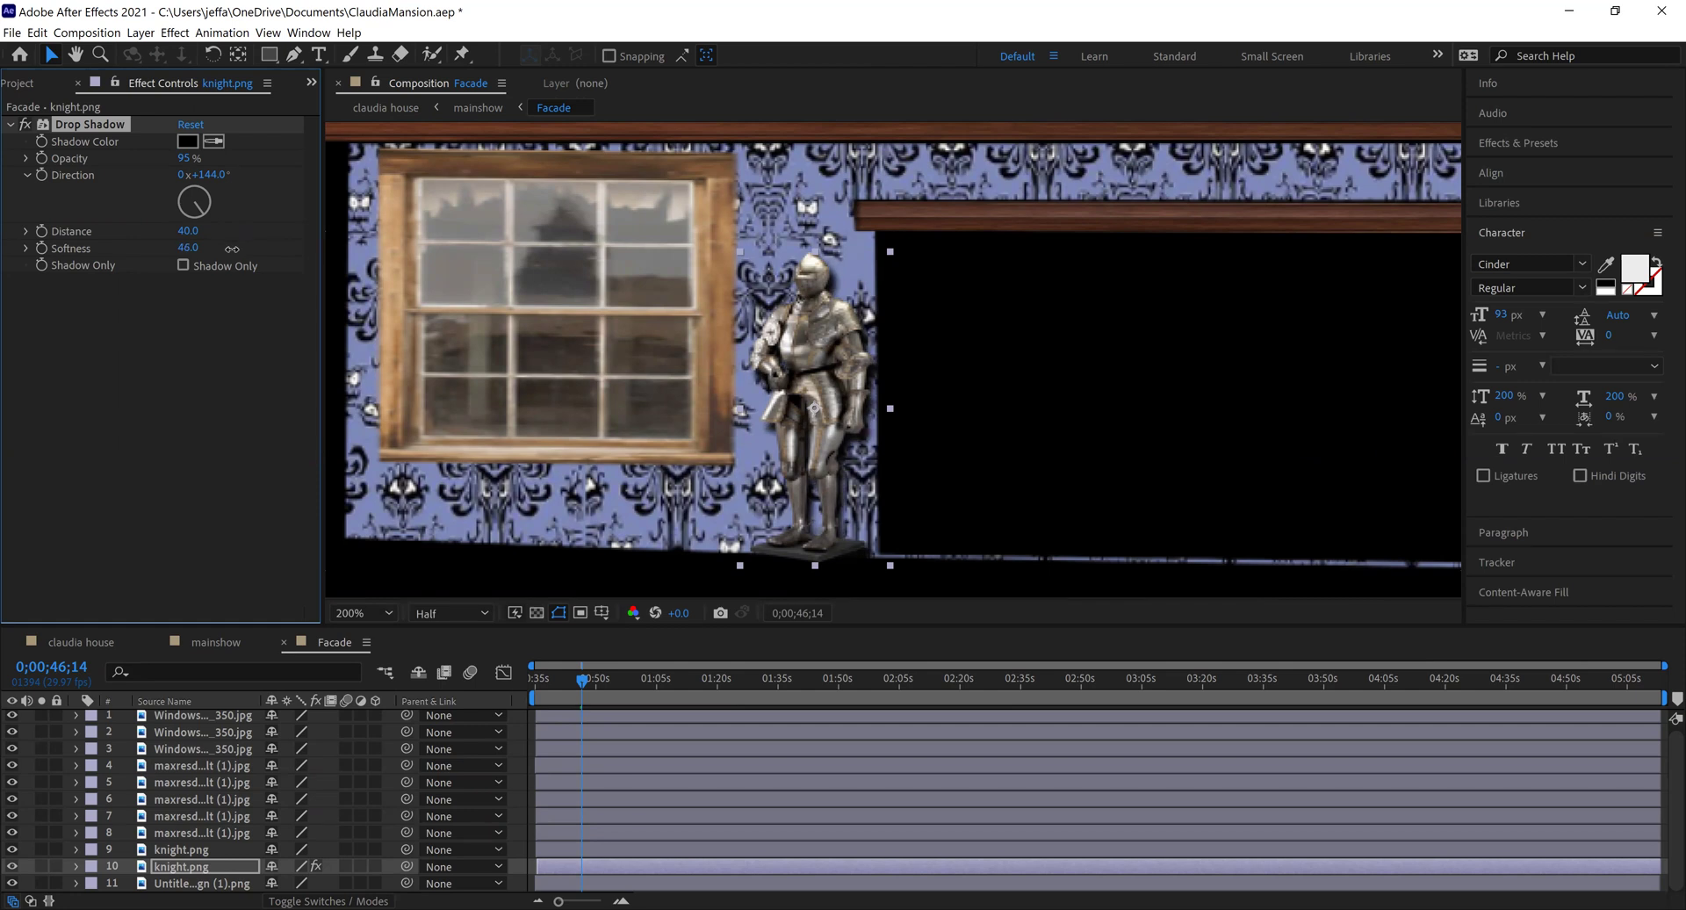
click(457, 620)
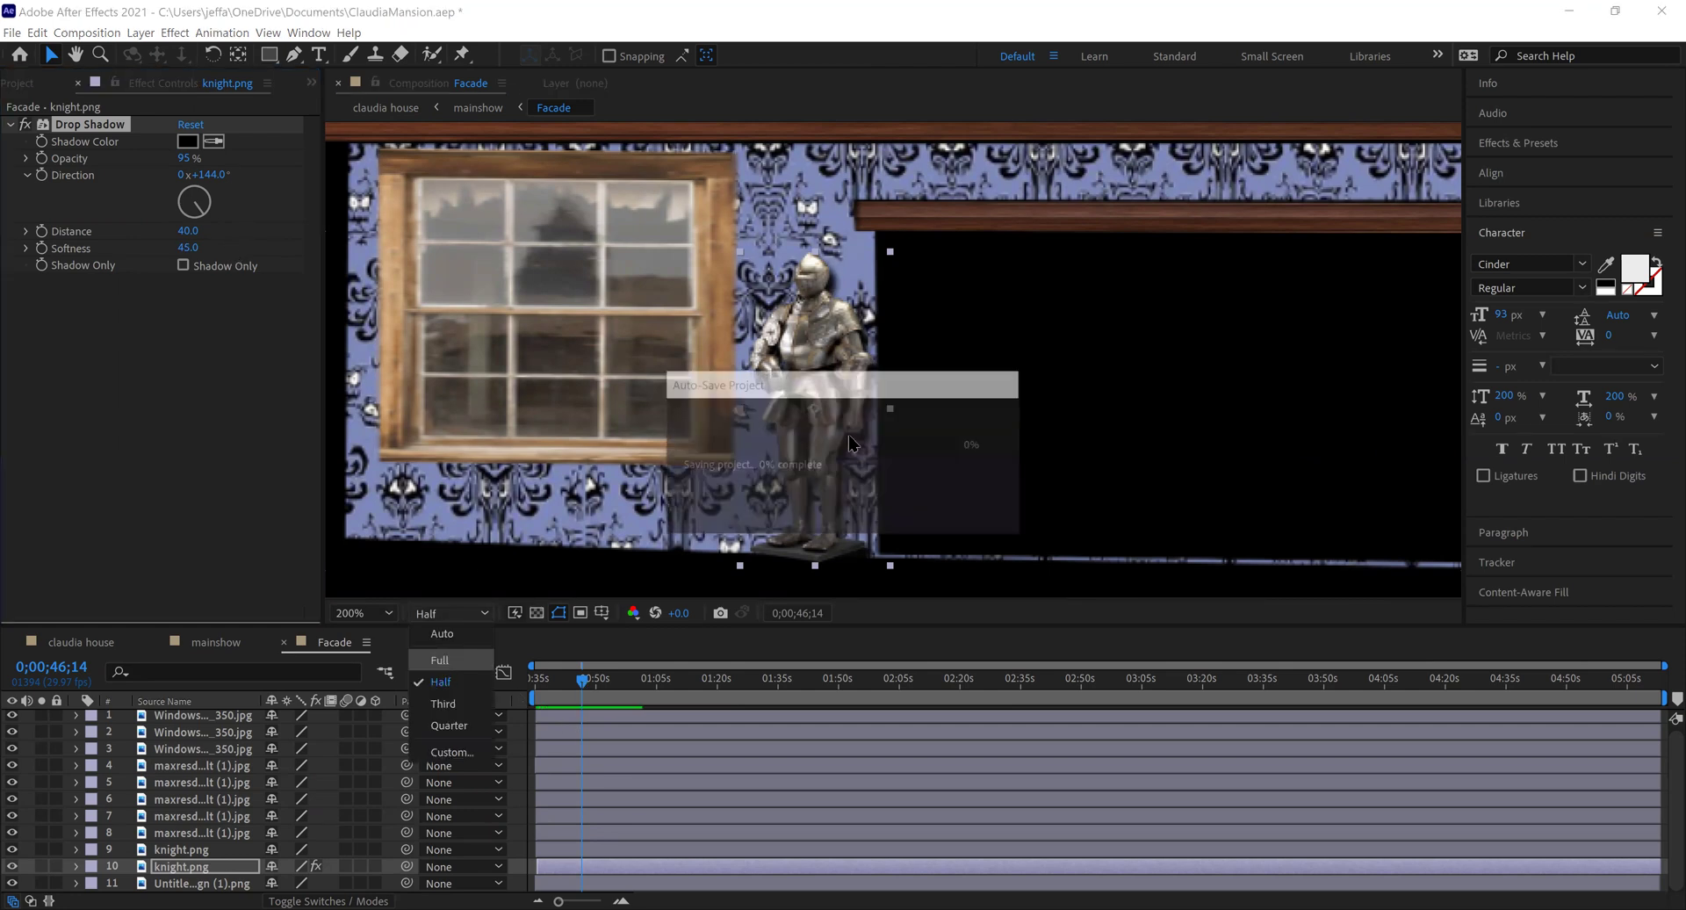
scroll(825, 325, up, 2)
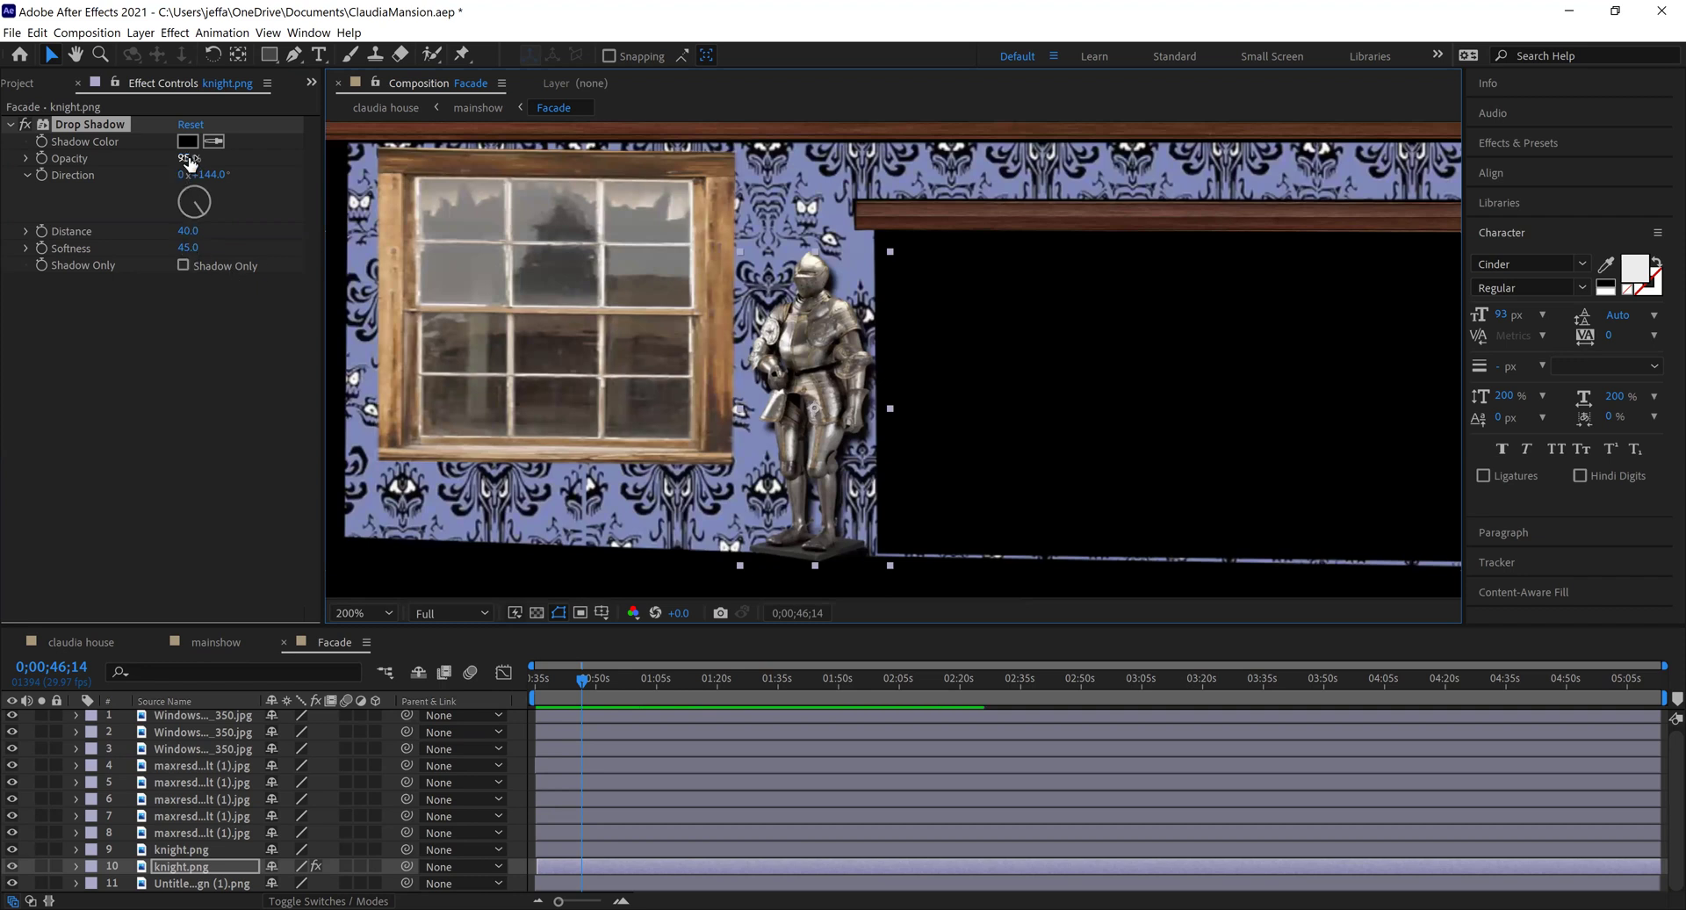
drag(201, 159, 186, 158)
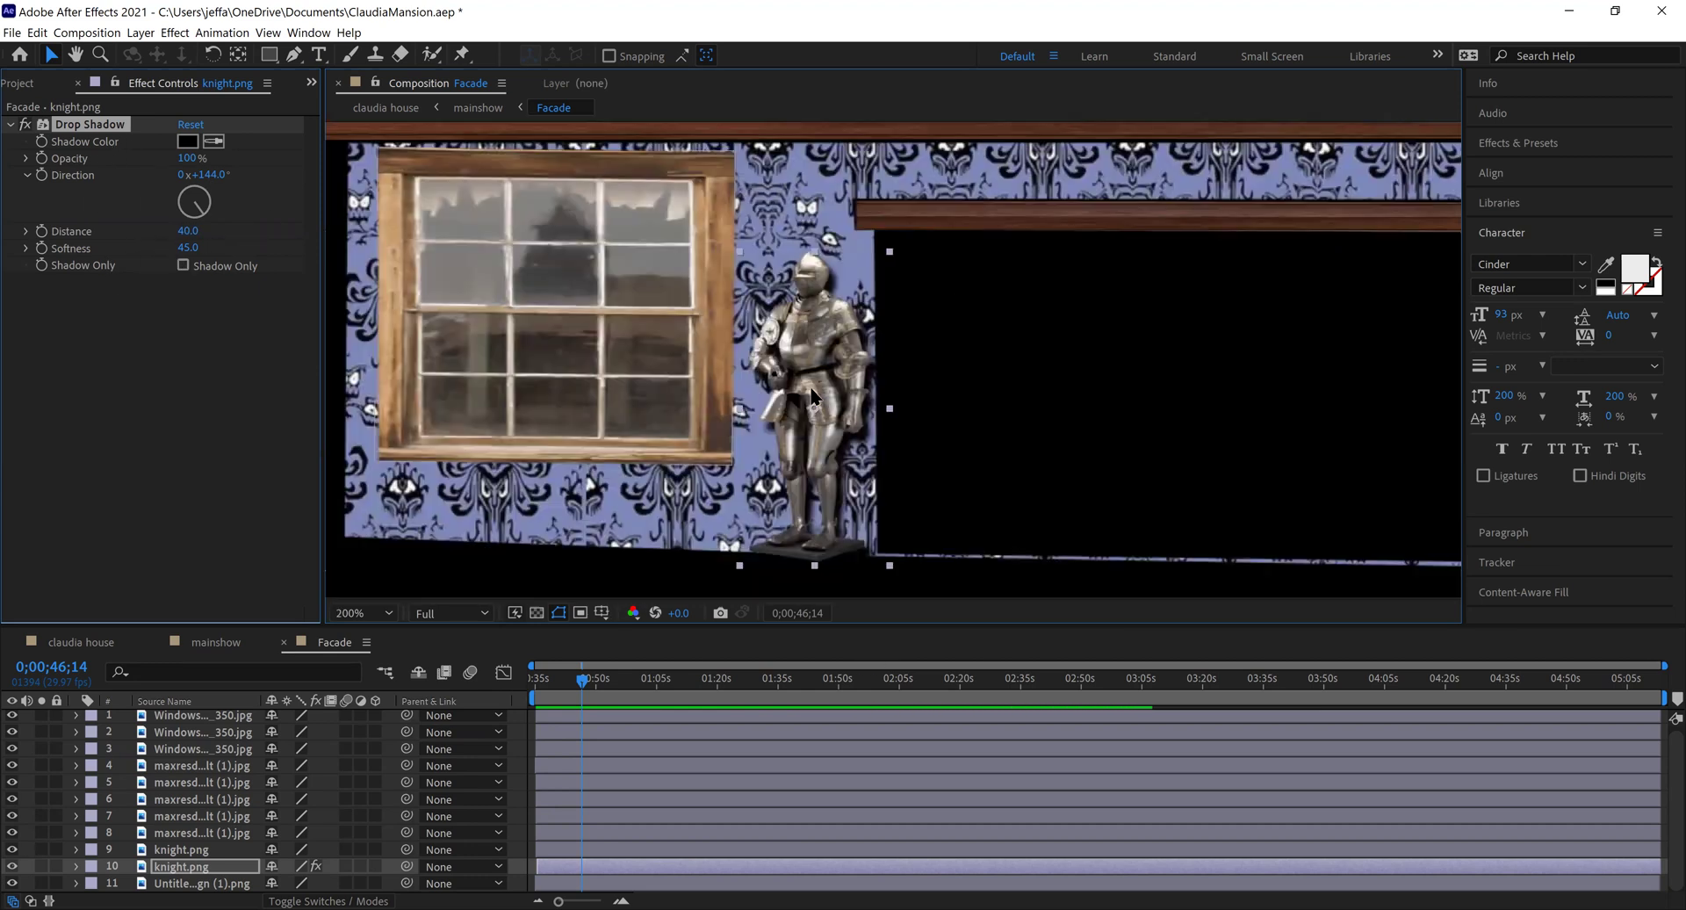
key(h)
drag(1144, 418, 793, 407)
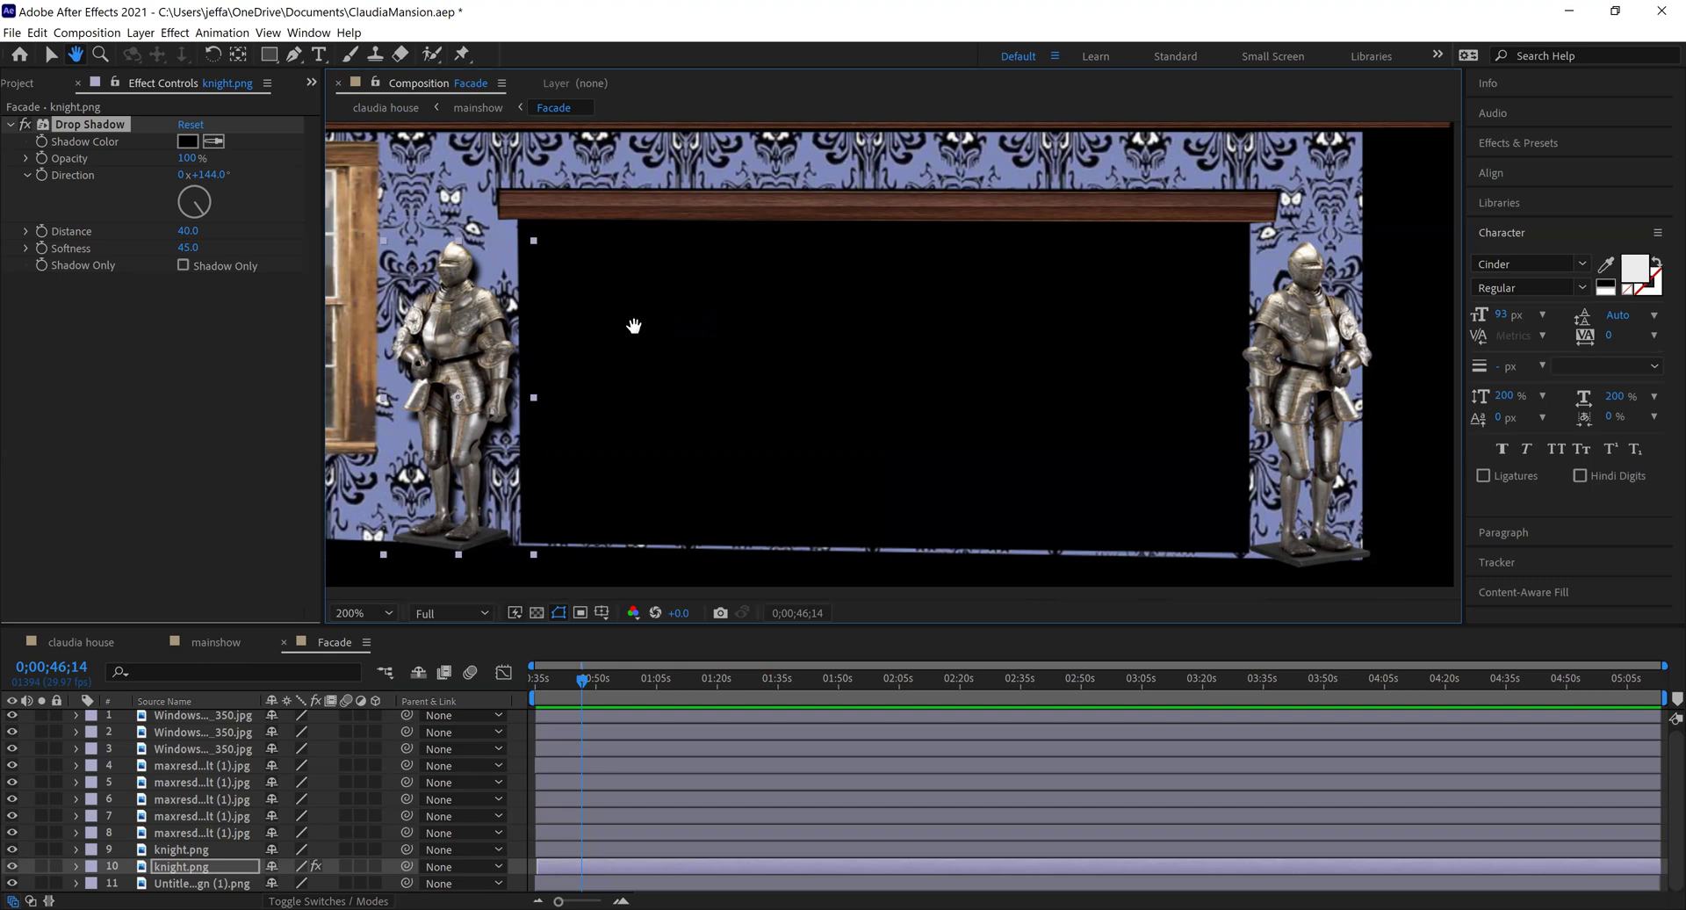
Step: Reframe the viewer to show the whole facade, then save ClaudiaMansion.aep
key(comma)
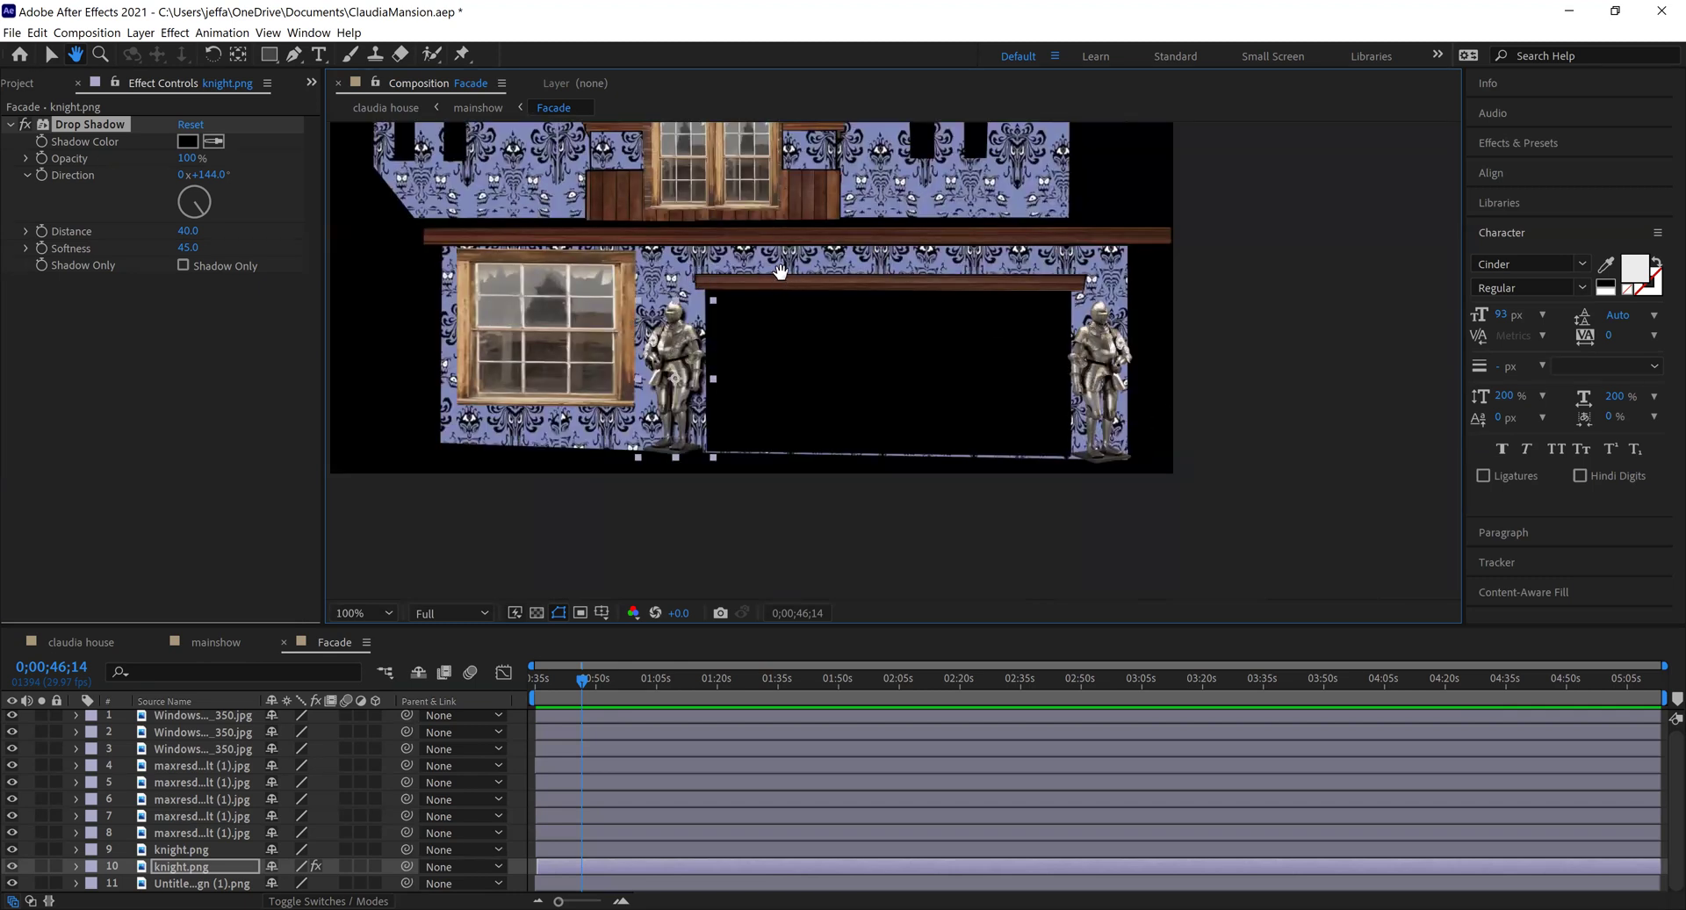
drag(781, 290, 787, 363)
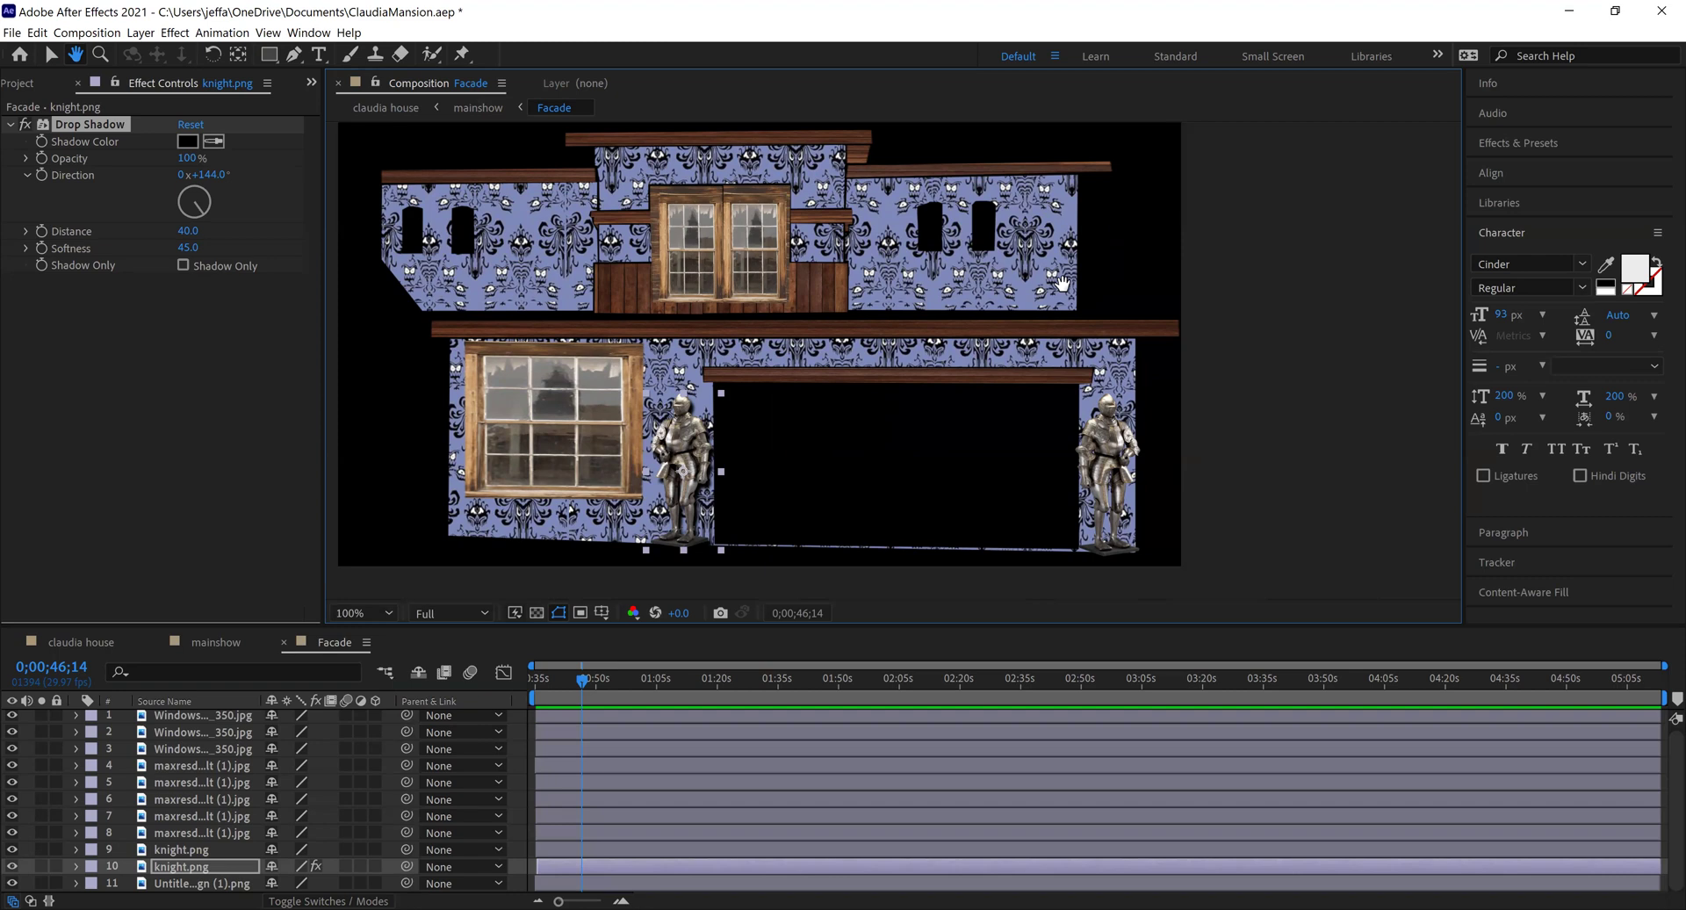
key(alt+space)
key(Escape)
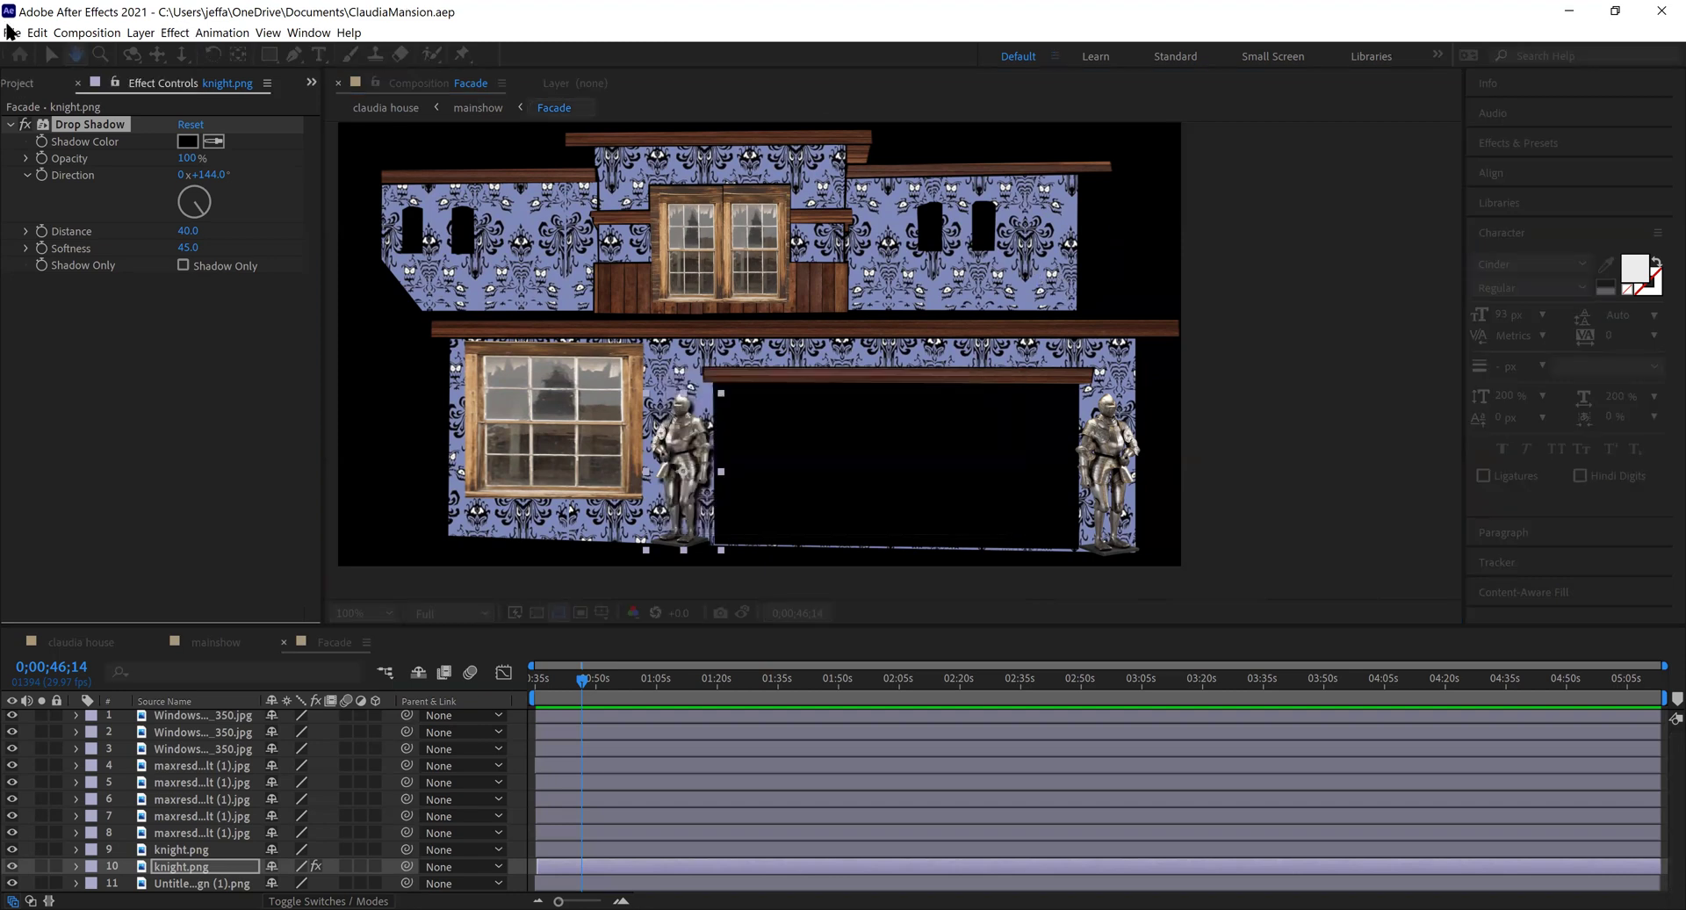
click(10, 35)
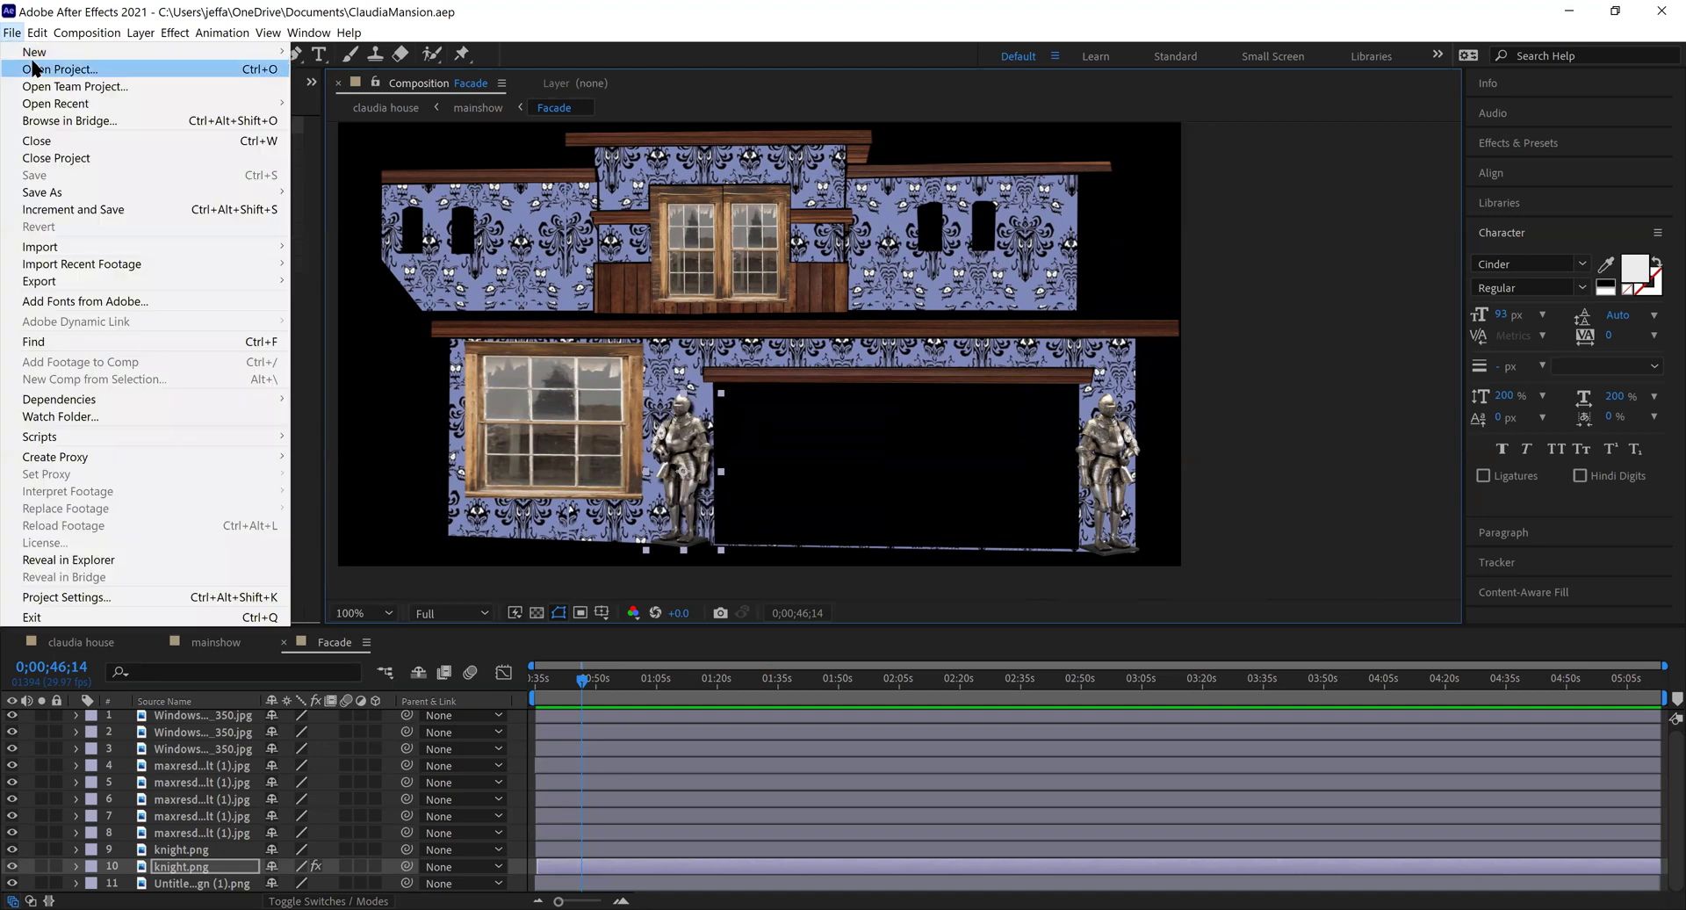
click(48, 70)
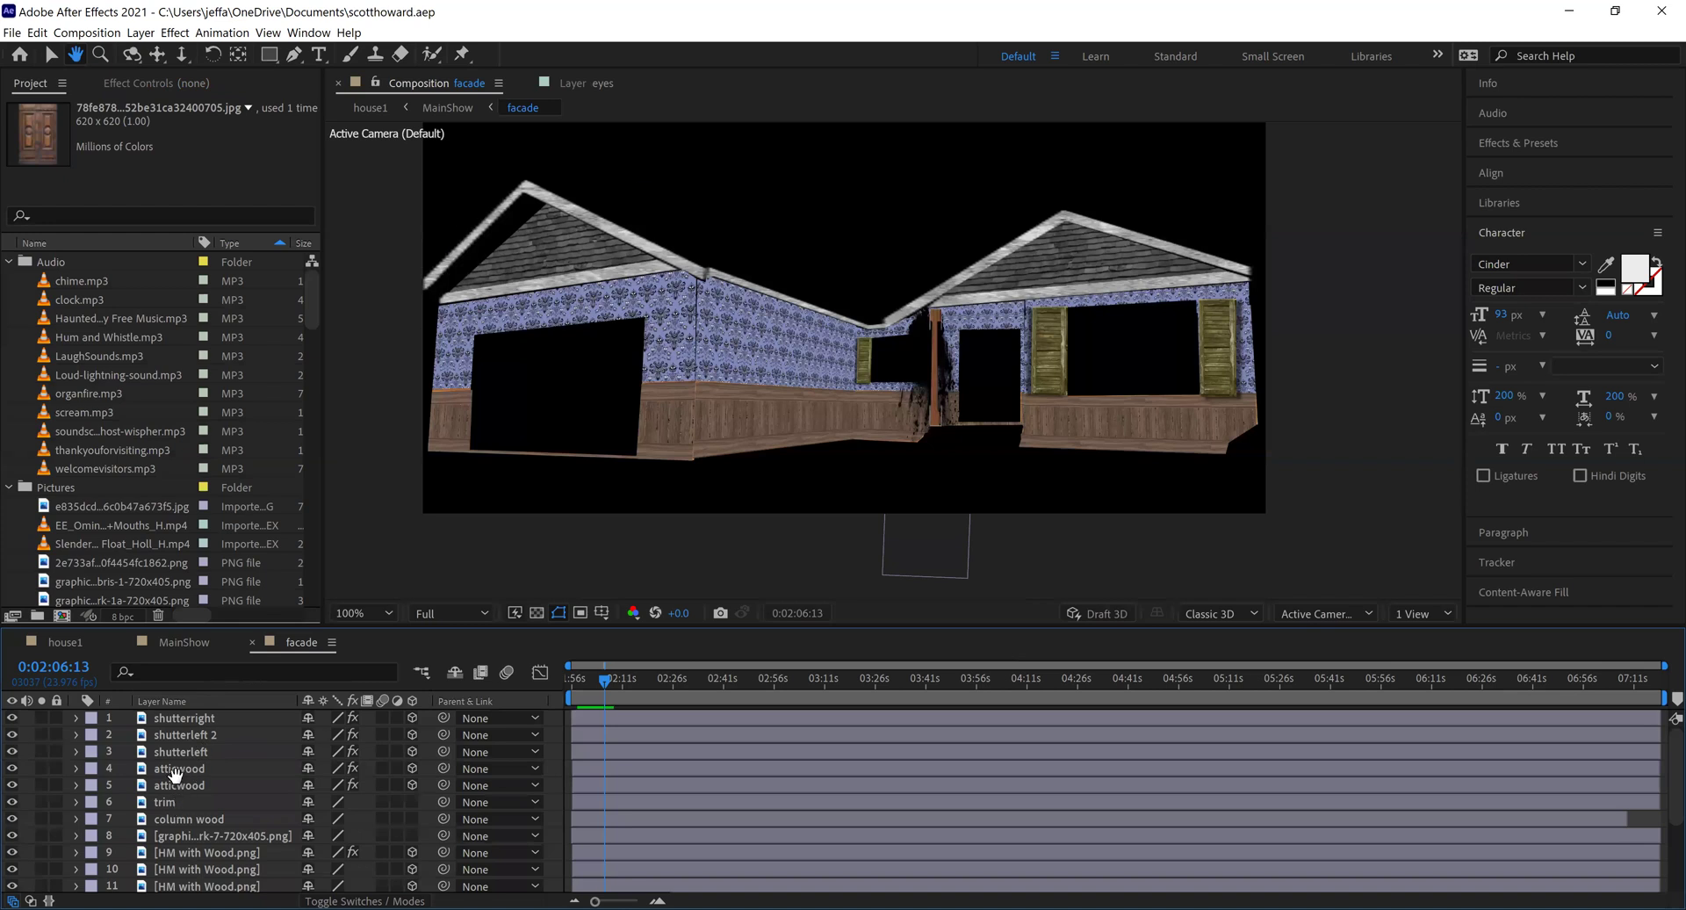
click(66, 642)
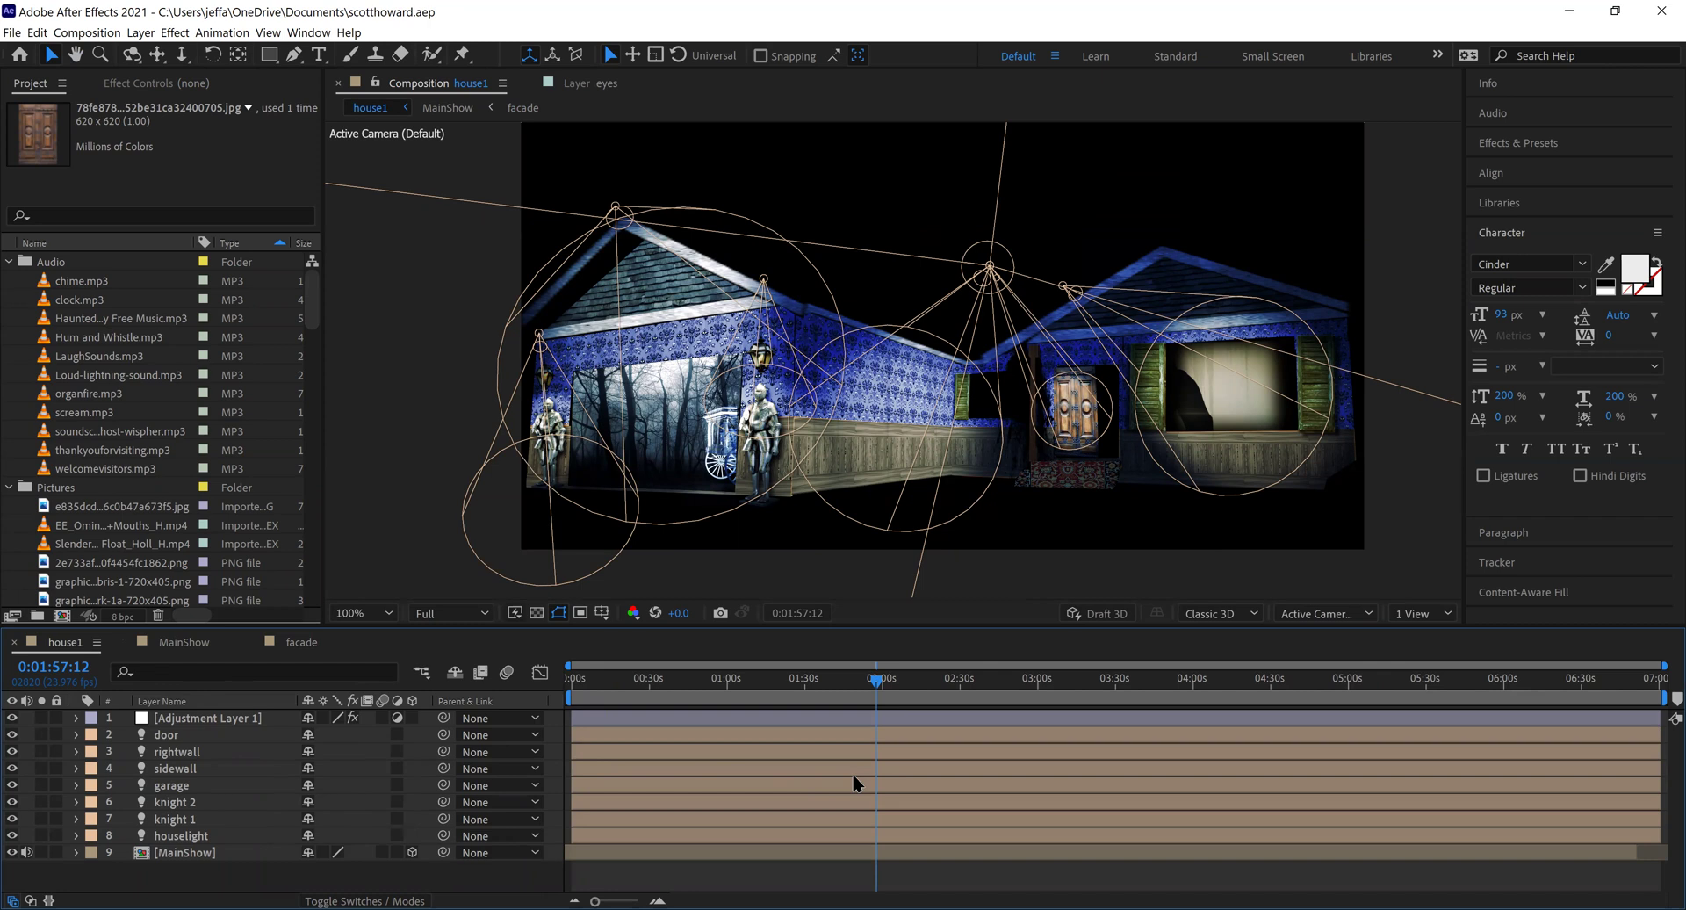
Step: Set the current time, hide light and camera wireframes, and preview the scene
click(404, 835)
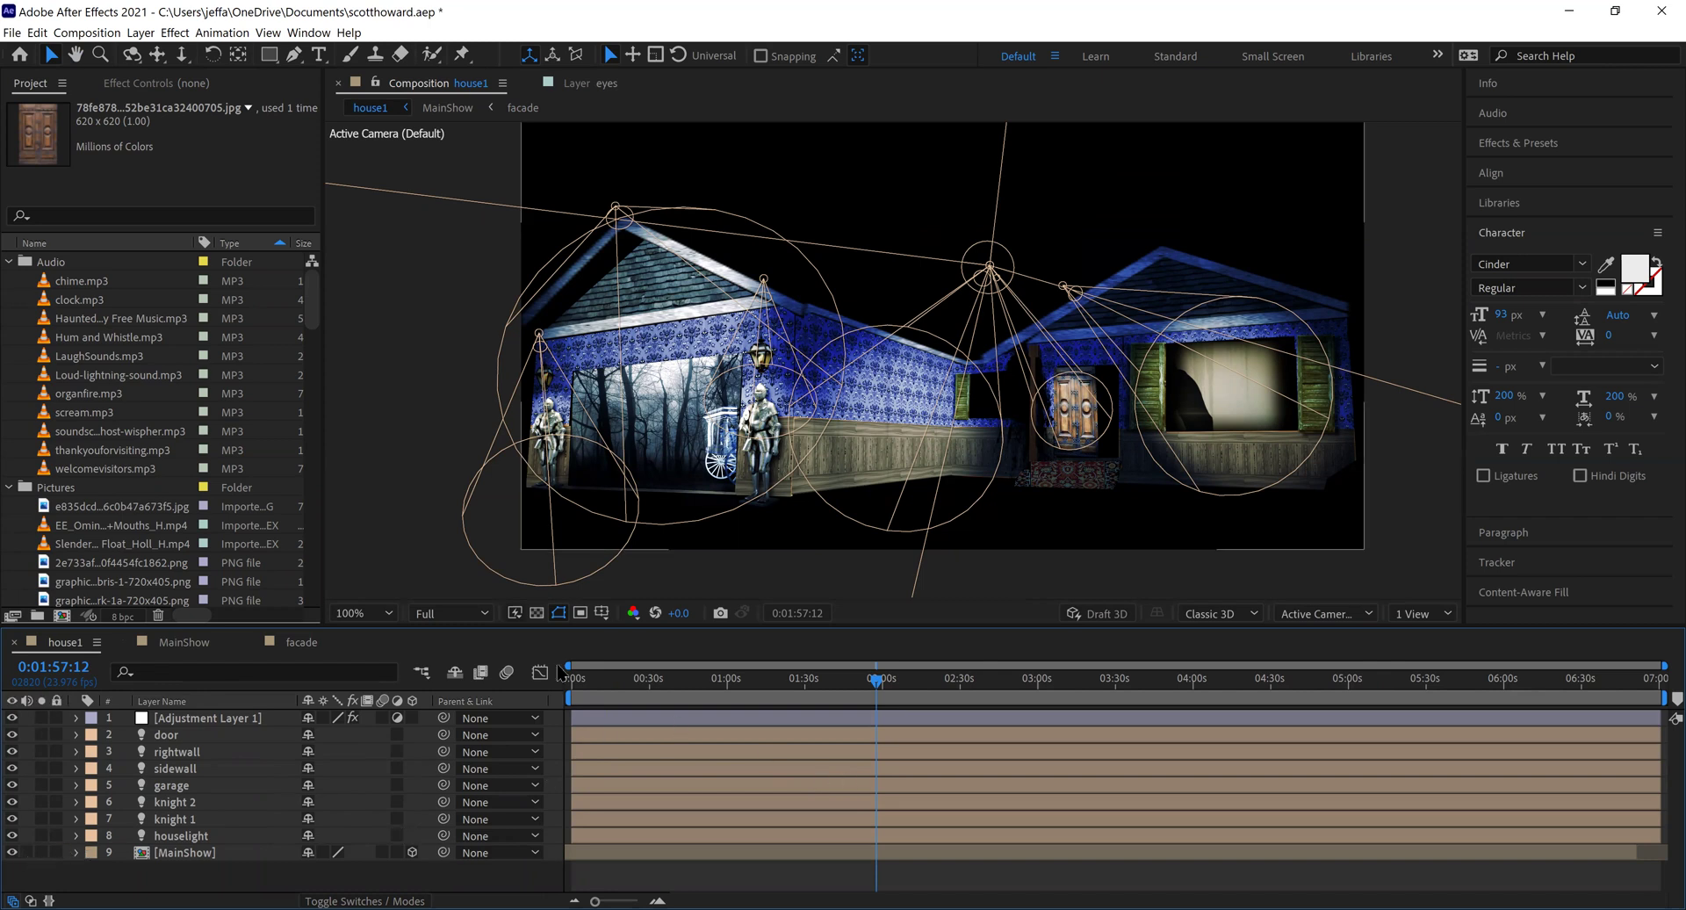
key(ctrl+shift+h)
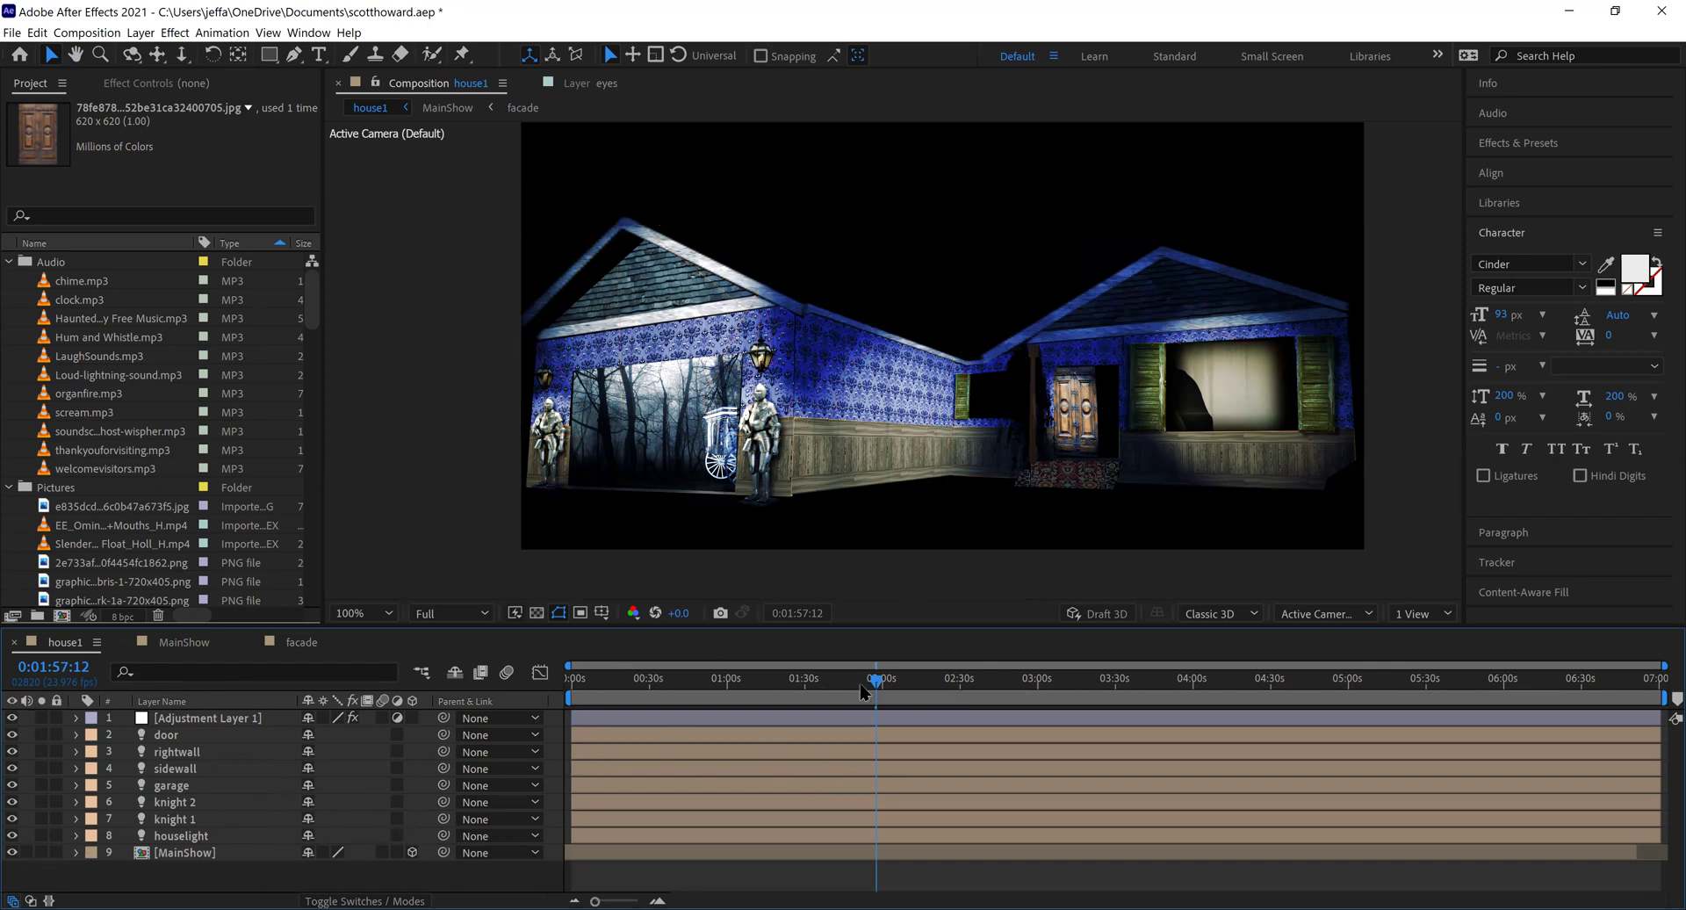
key(space)
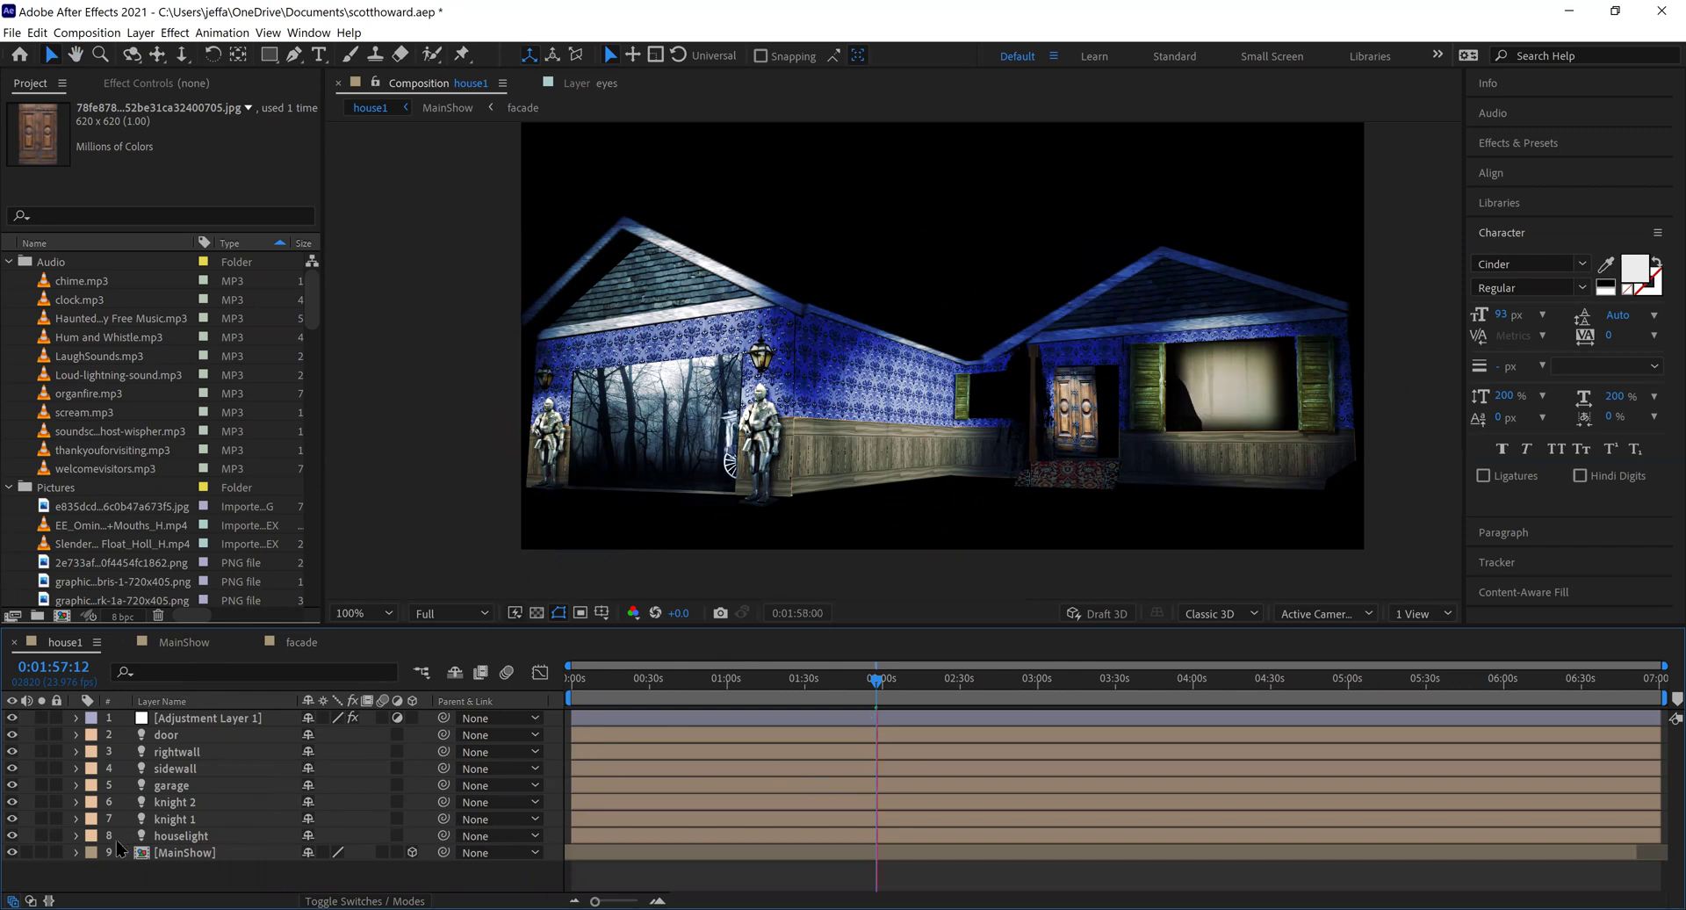
key(space)
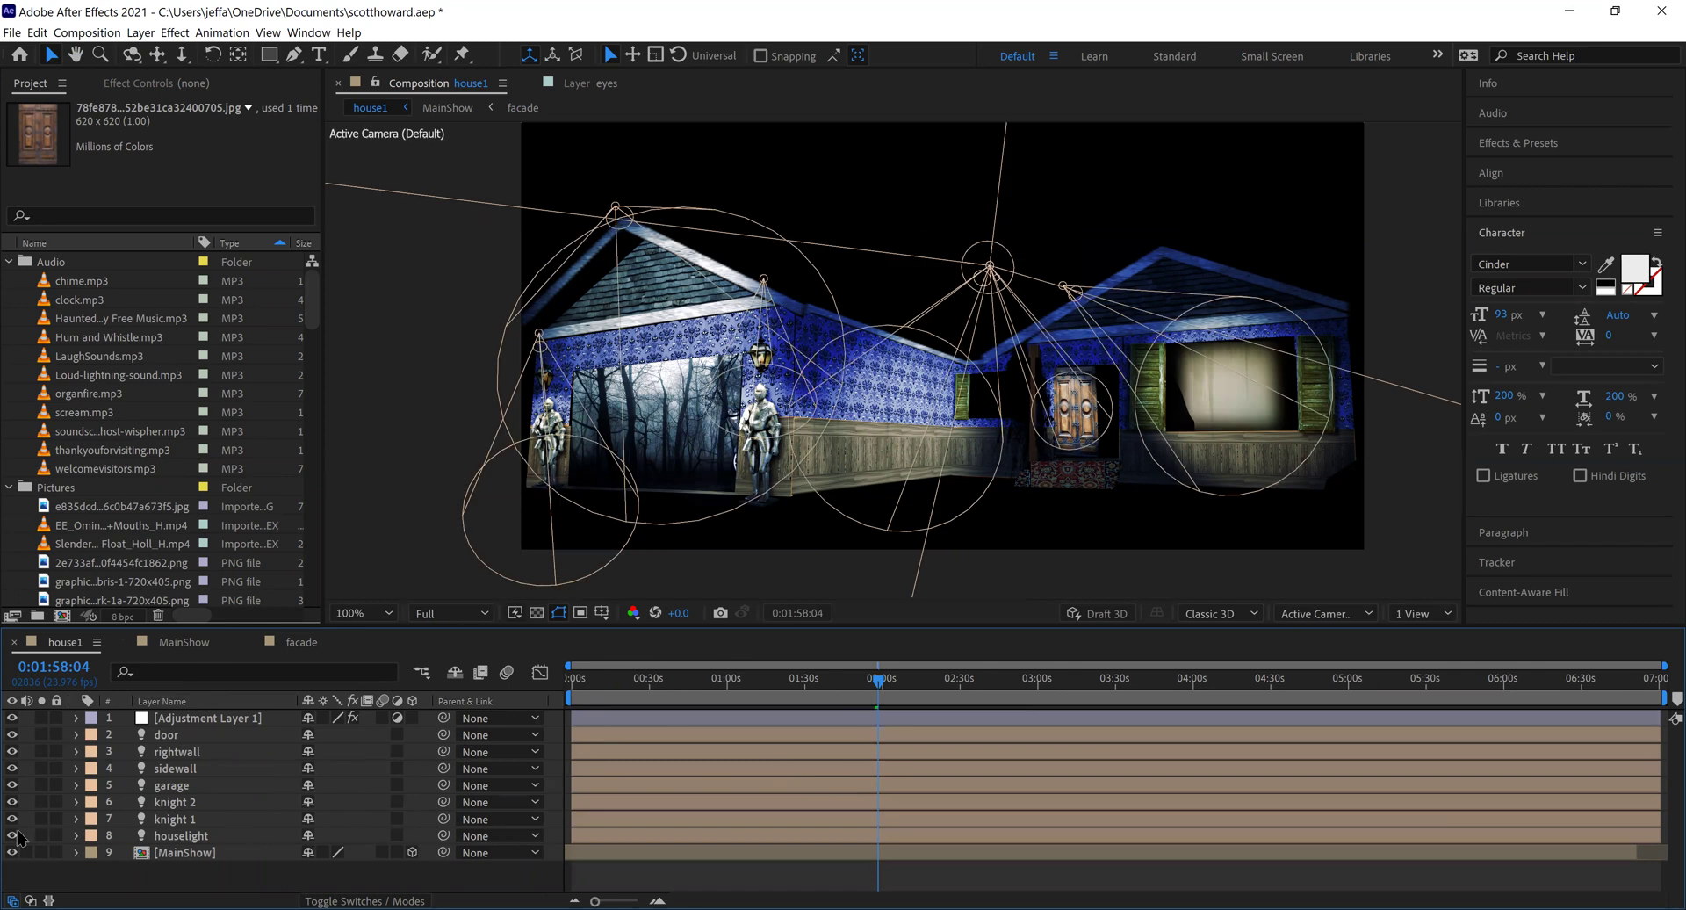
Step: Hide all layers but MainShow, then re-enable houselight, knights, garage, sidewall, rightwall and door lights
drag(12, 834, 16, 718)
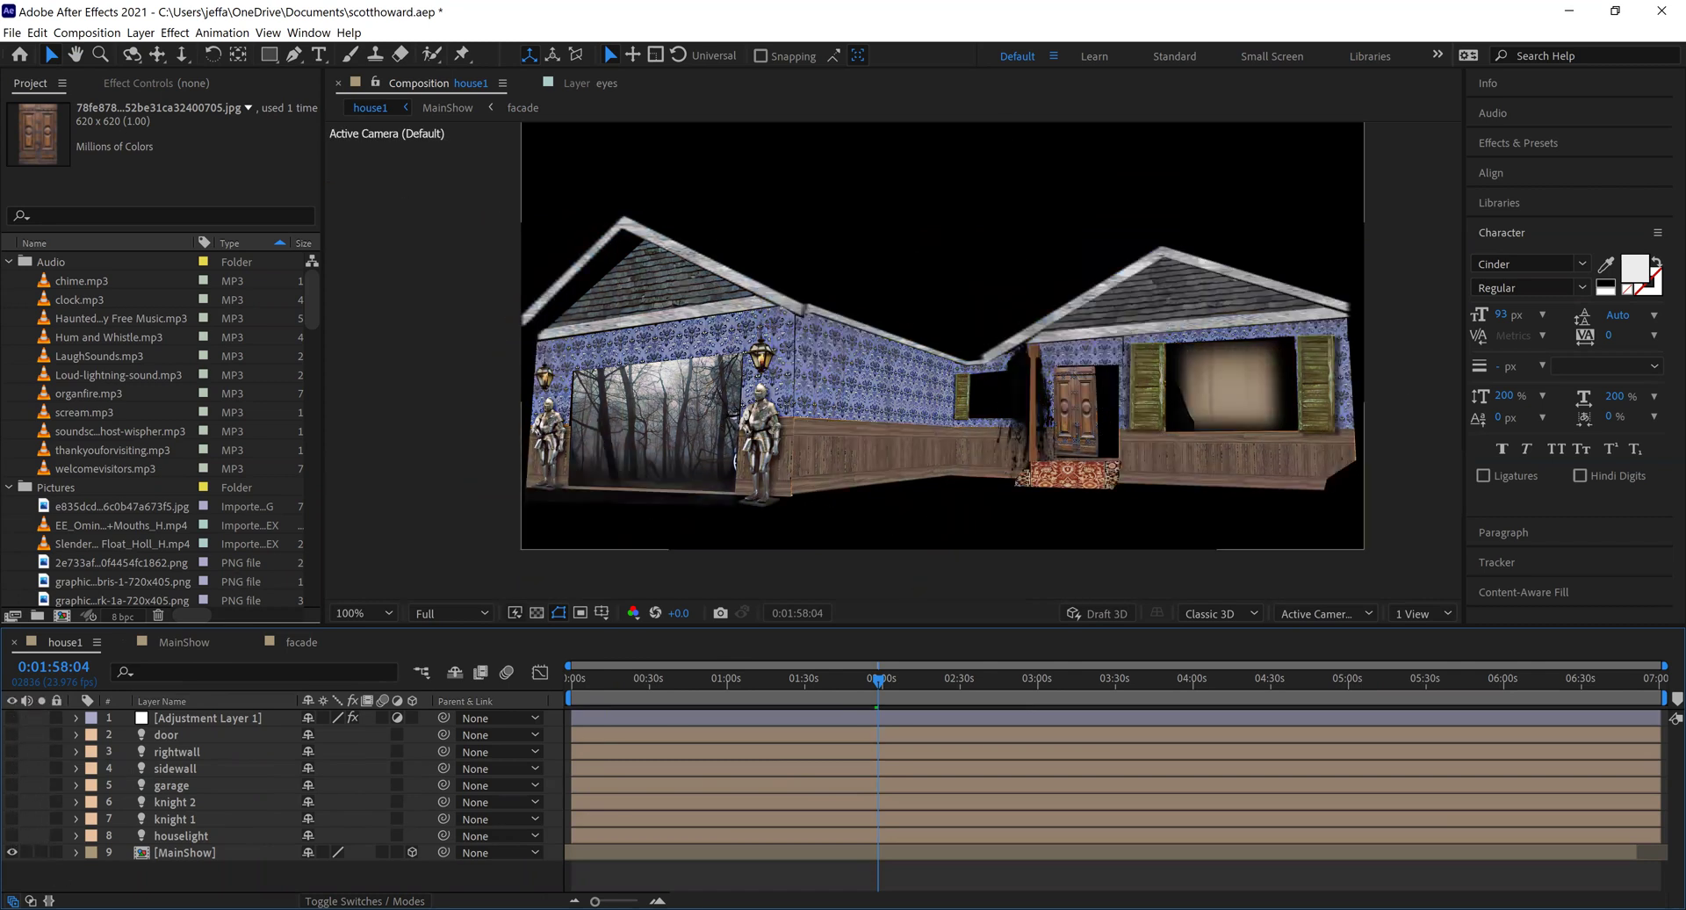
click(12, 835)
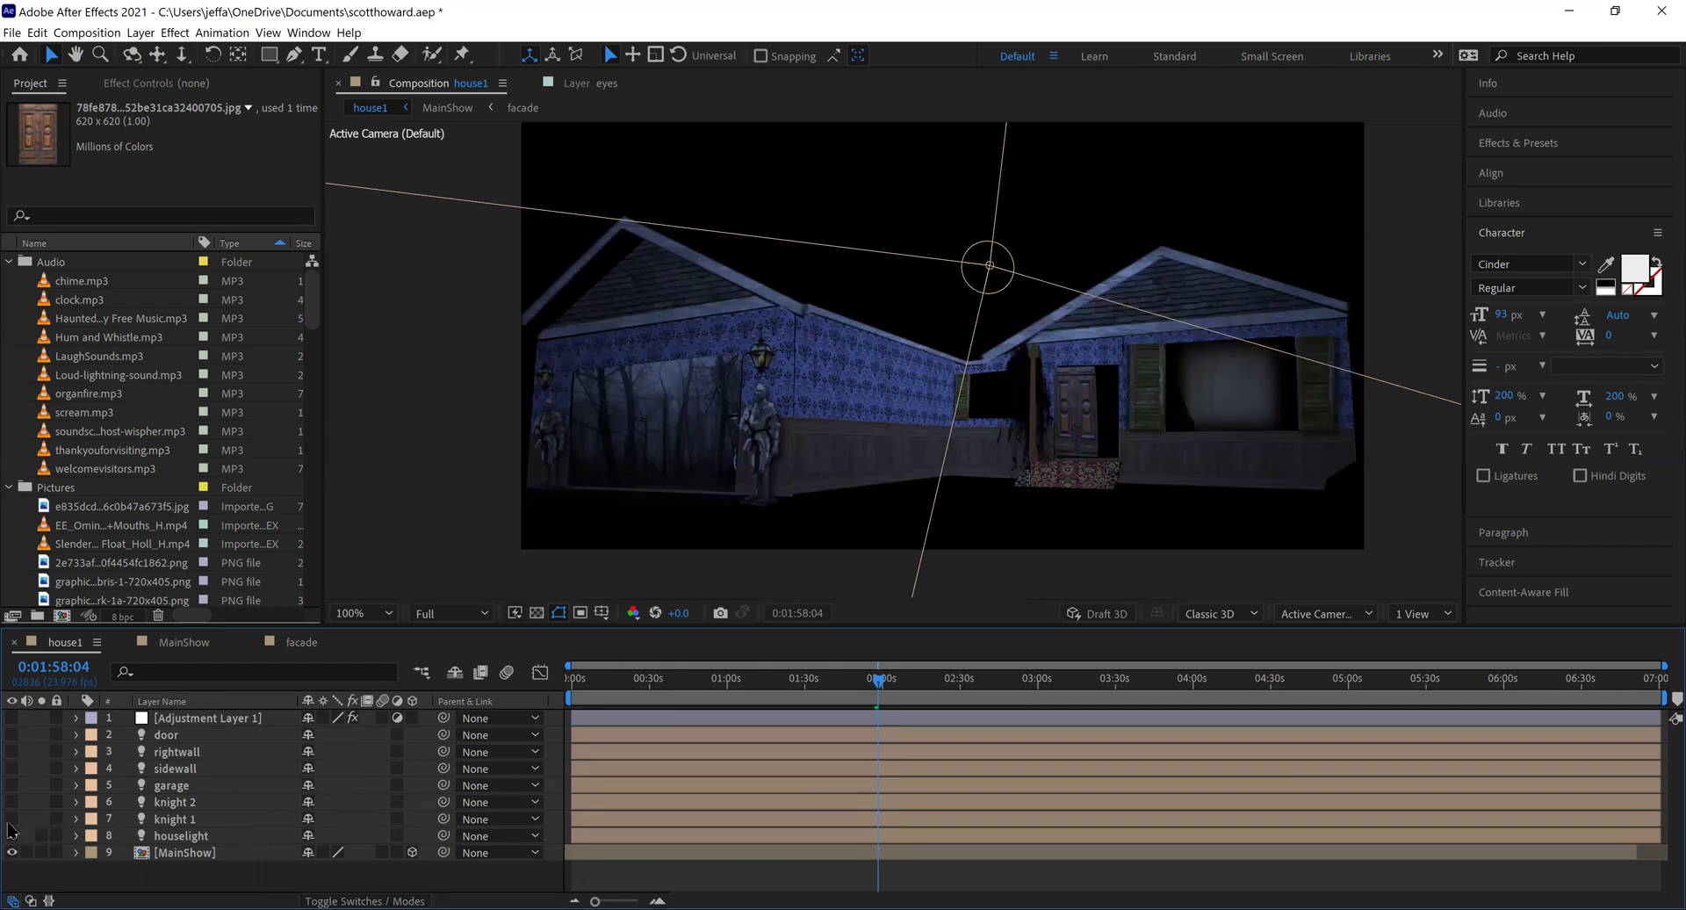
drag(12, 829, 12, 818)
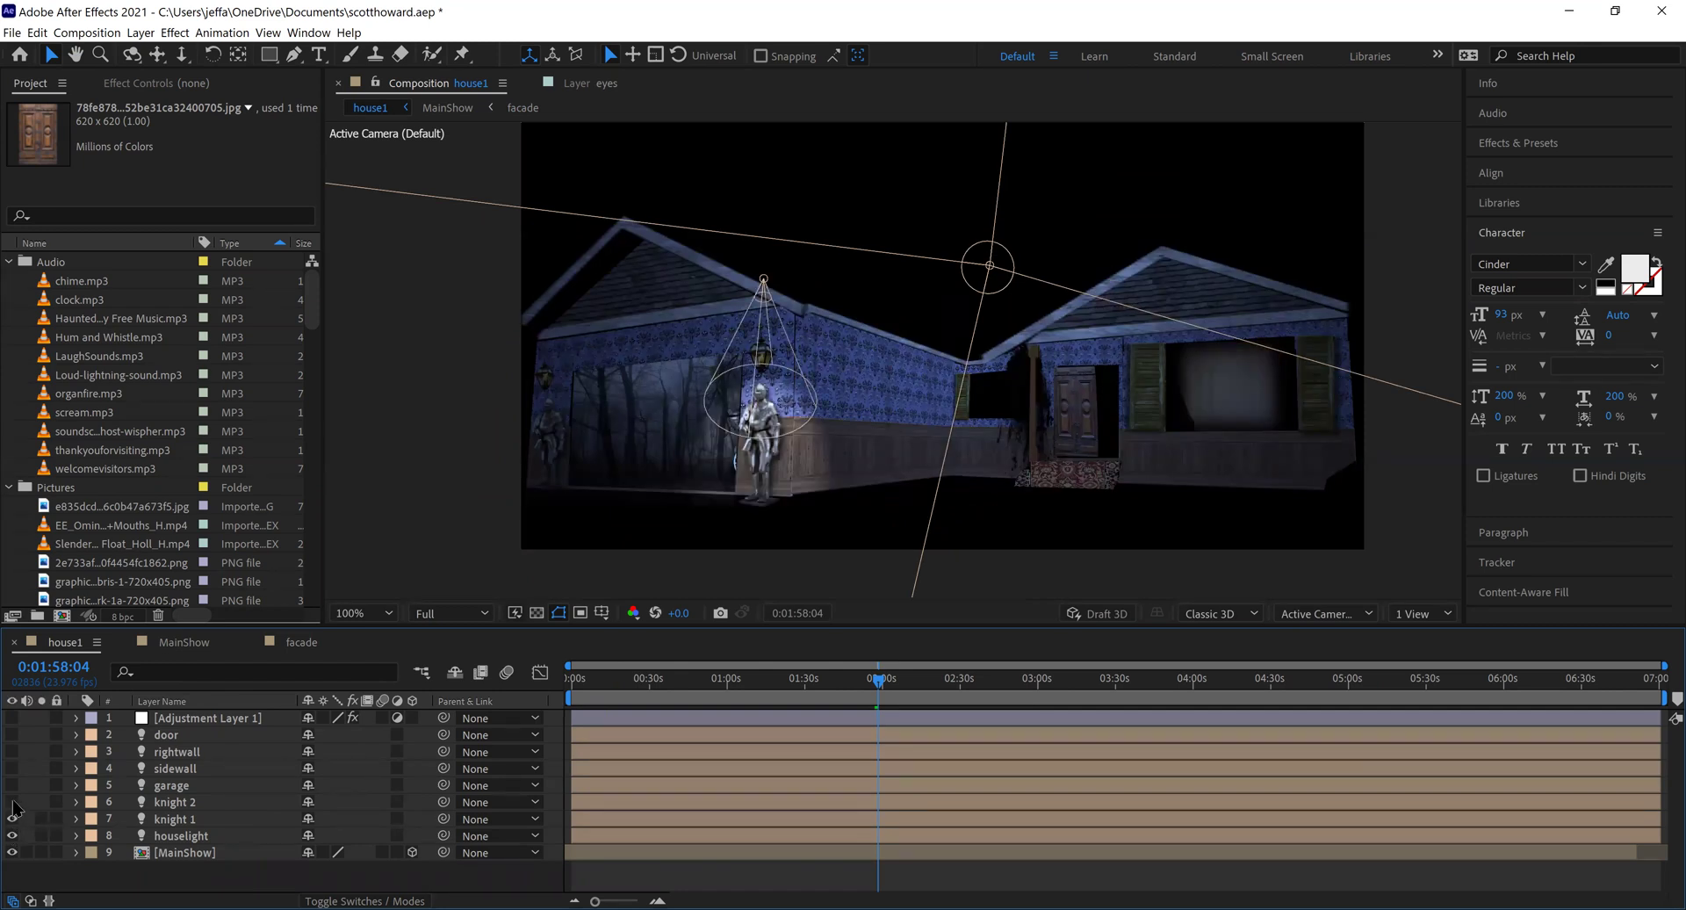
click(11, 802)
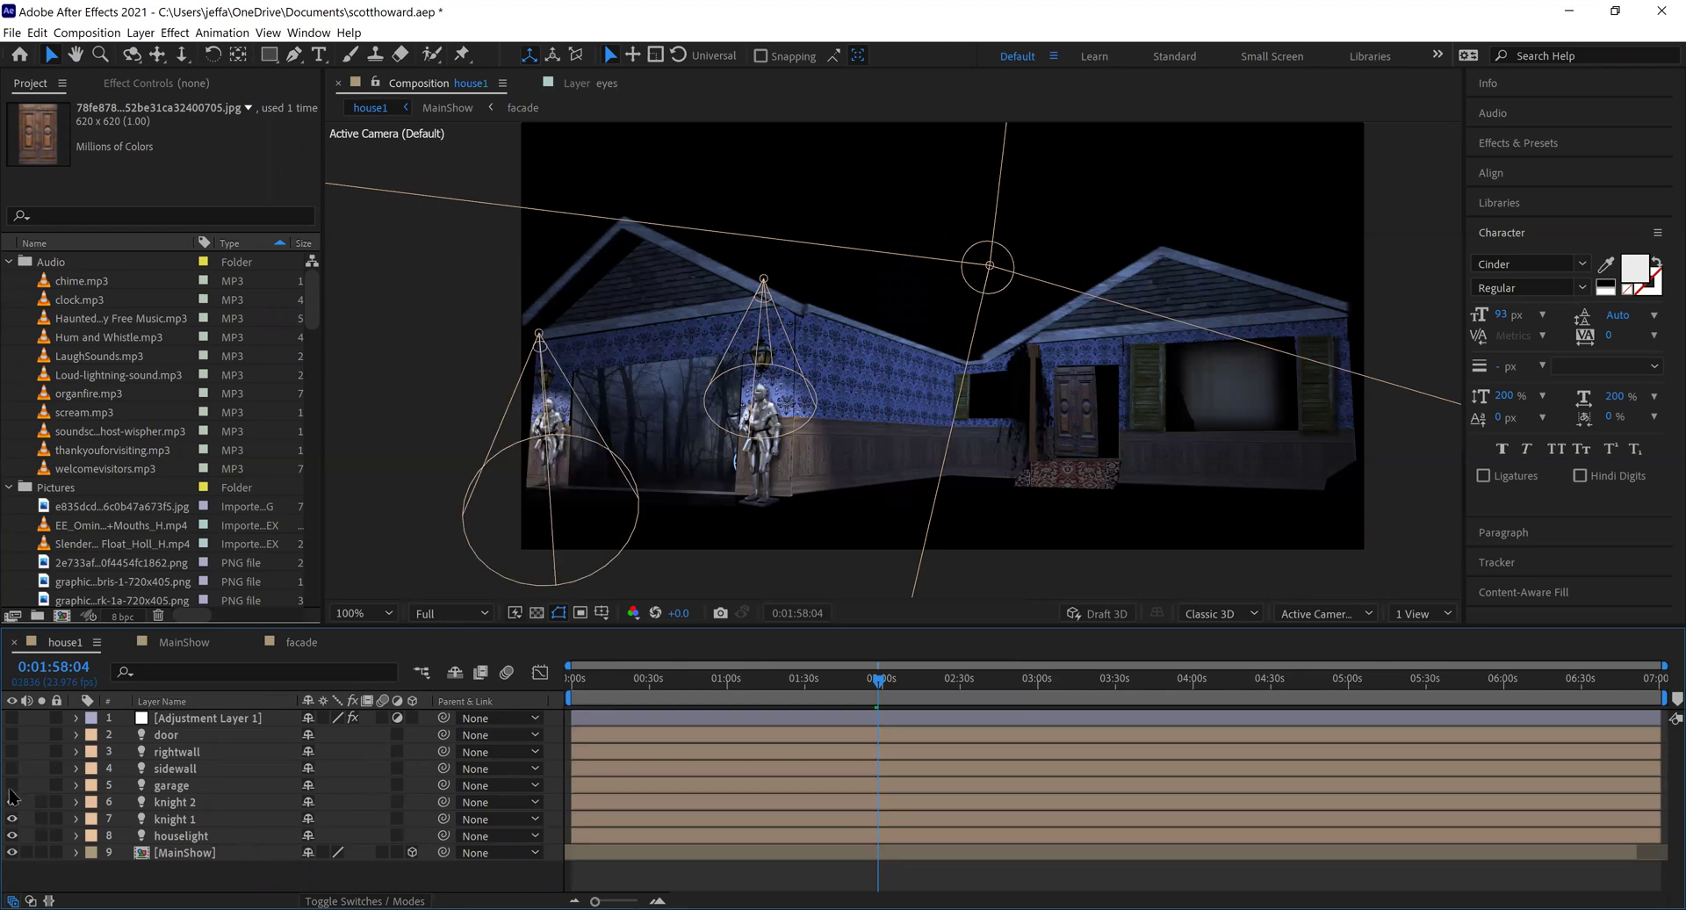
click(12, 785)
click(13, 769)
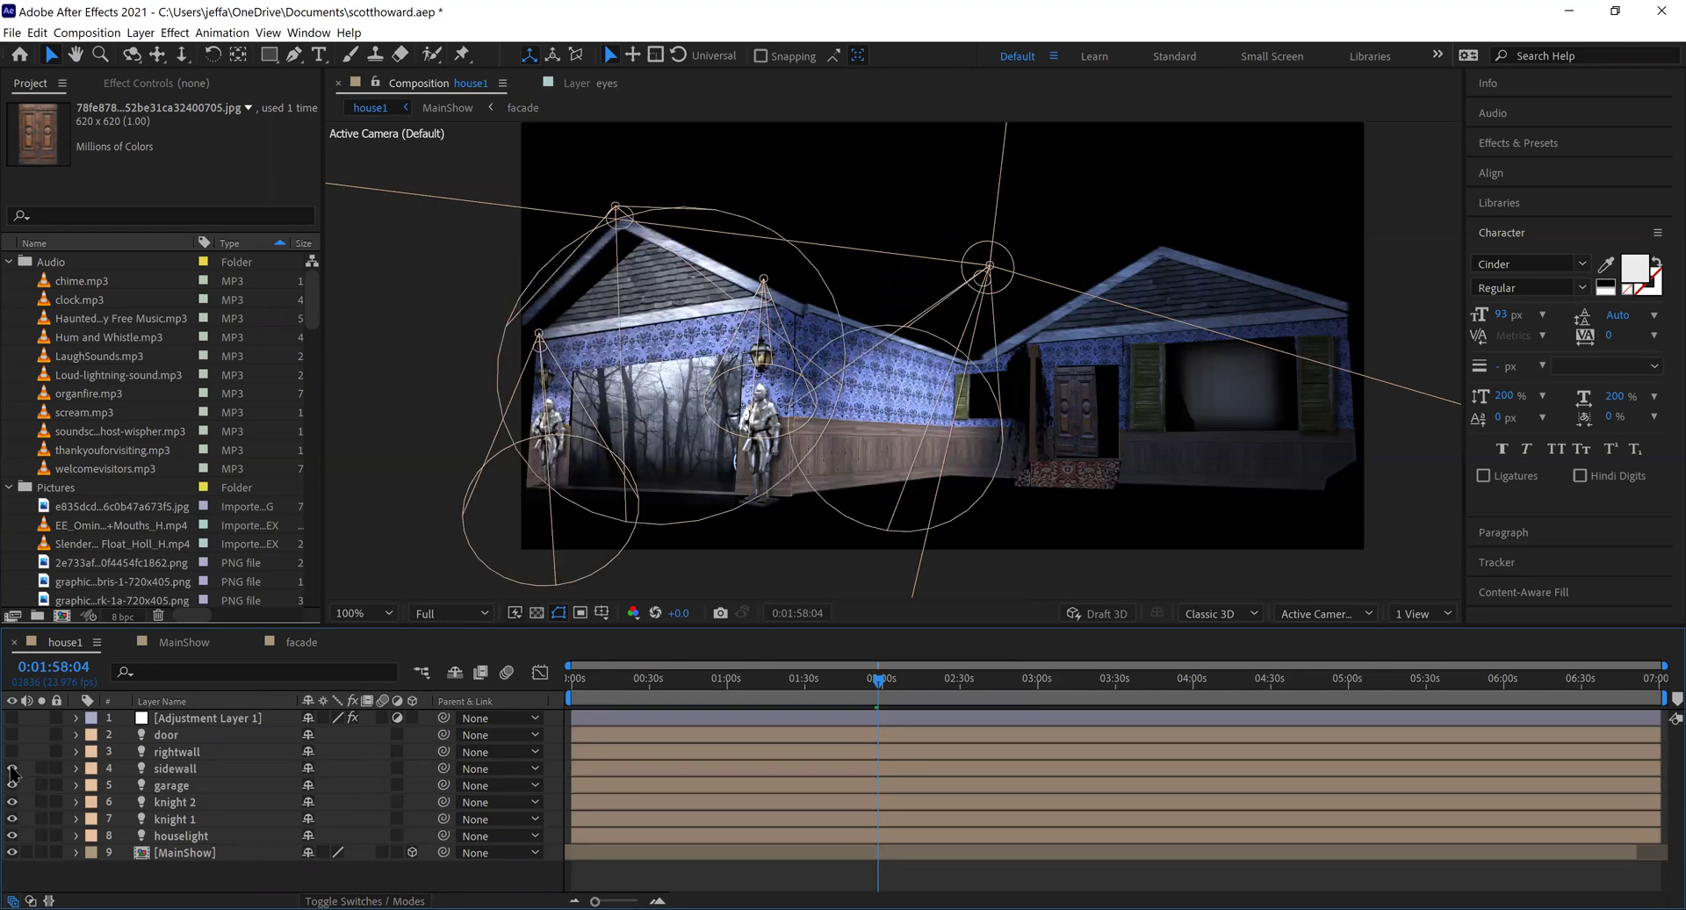
click(12, 752)
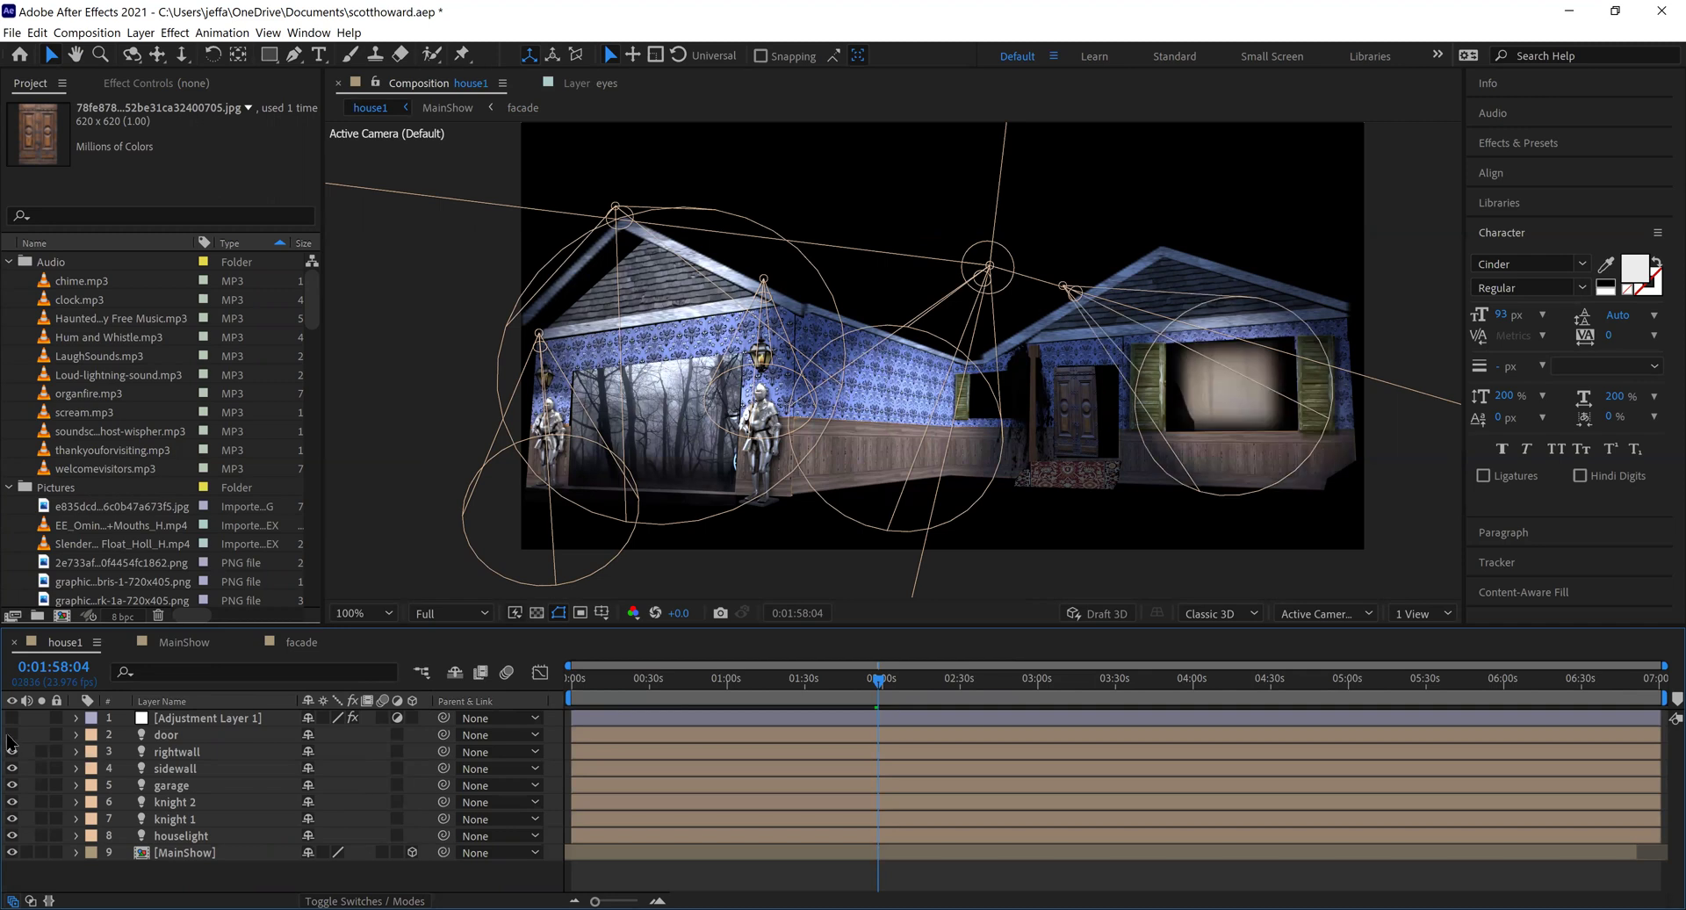
click(12, 735)
Step: Toggle Adjustment Layer 1 on then off to compare, and preview again
click(12, 718)
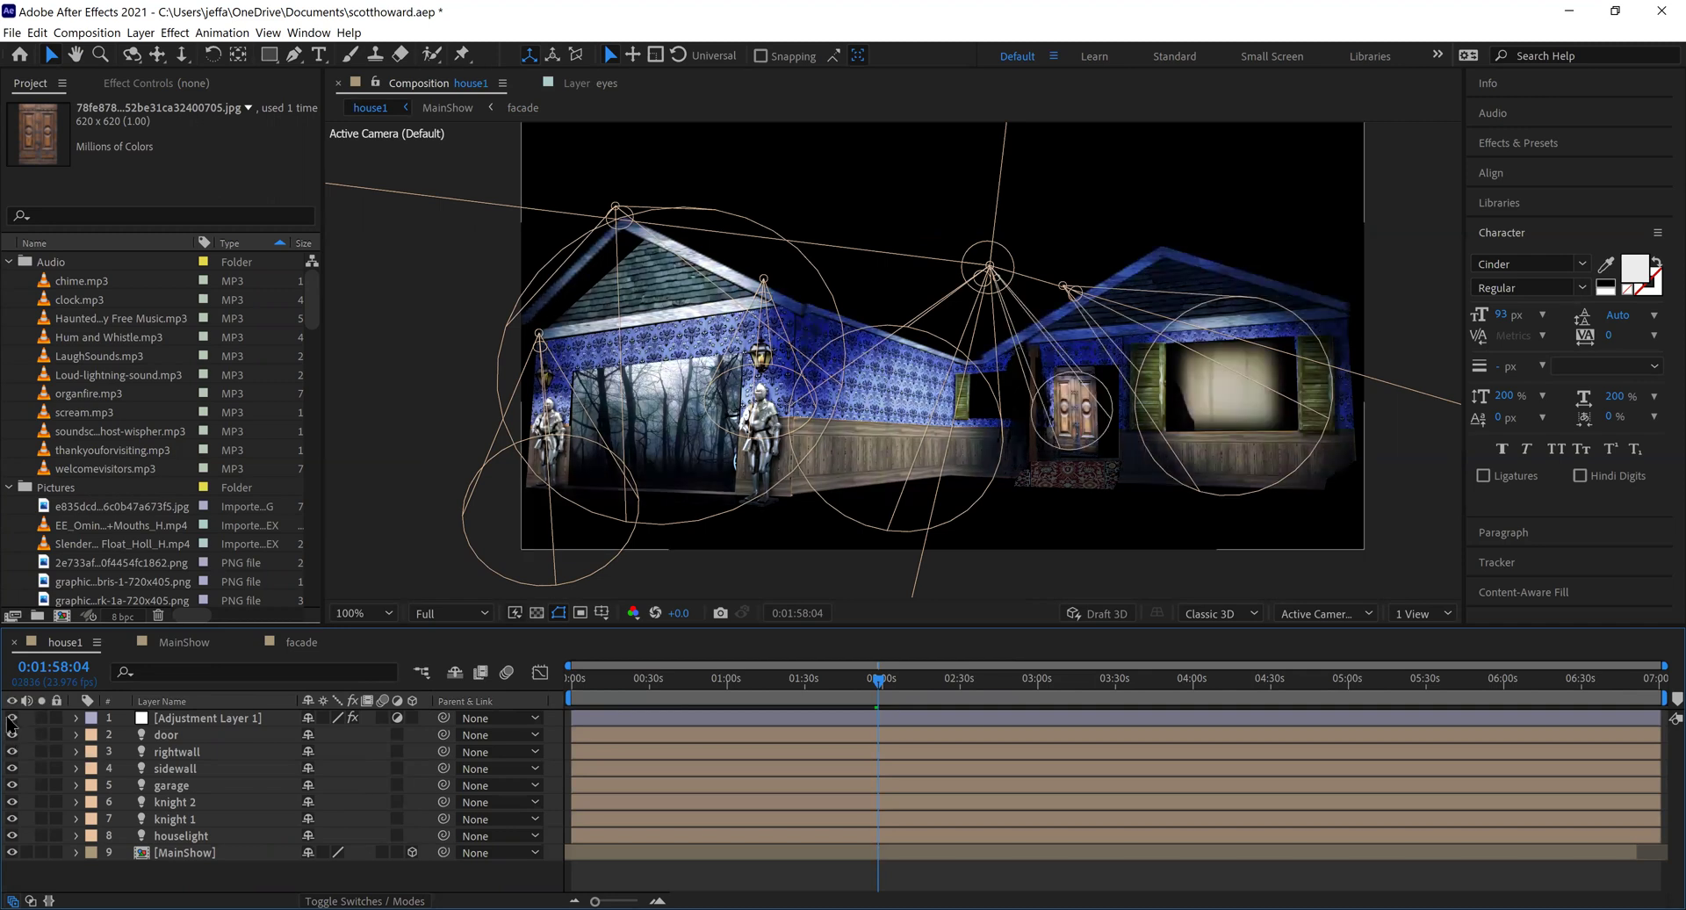
click(12, 718)
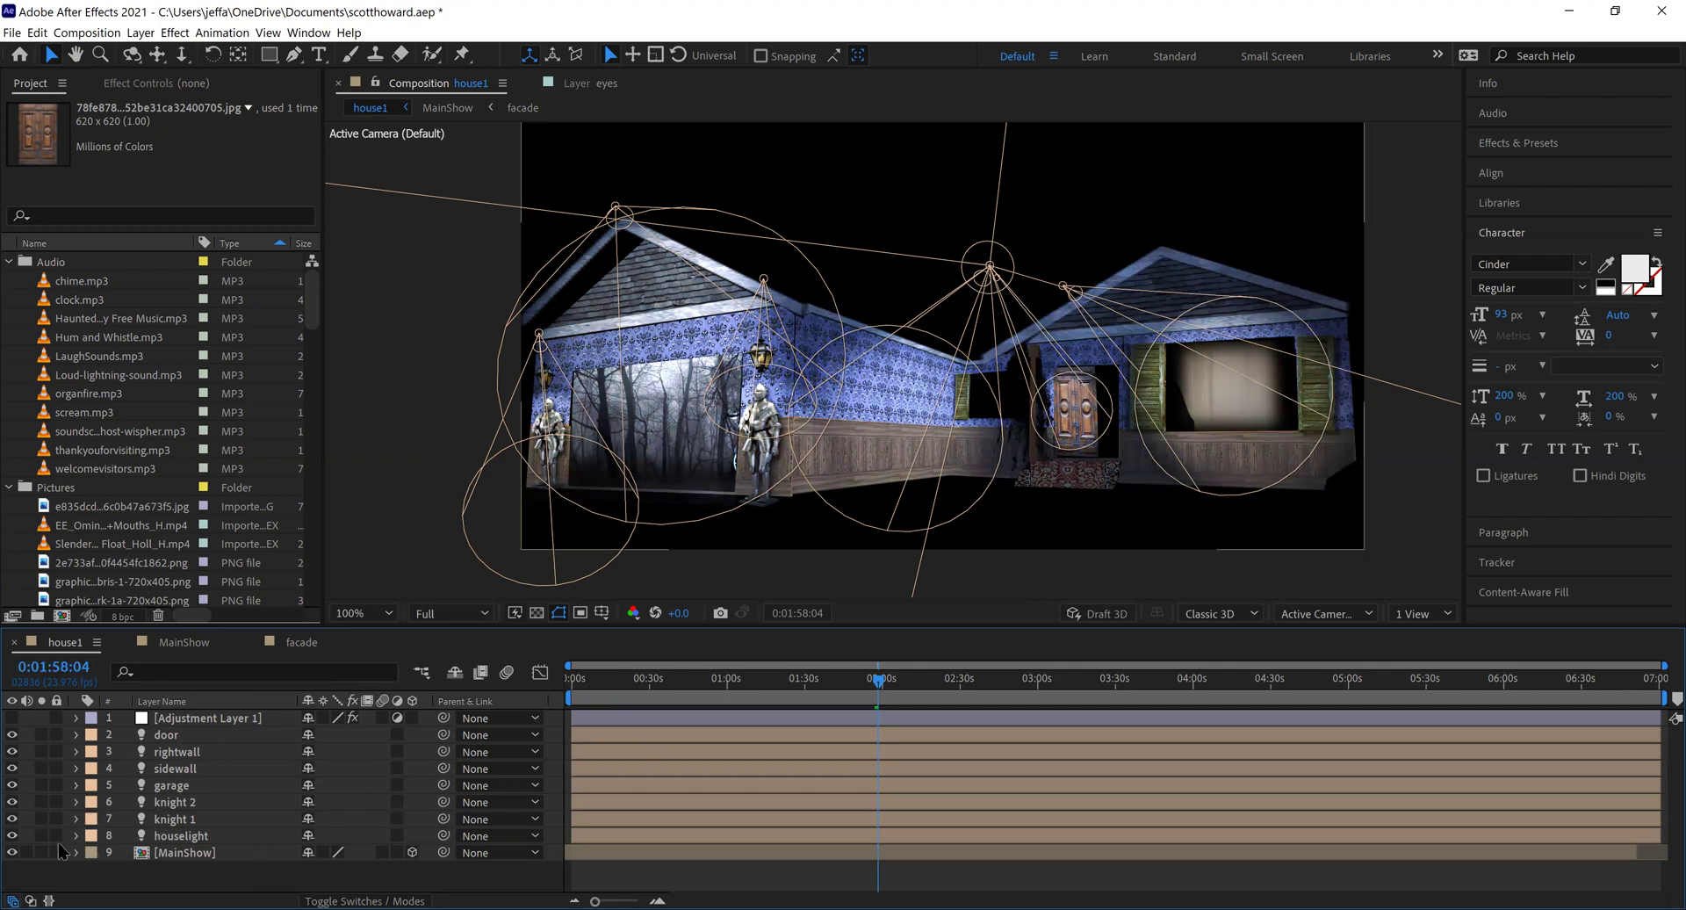
click(624, 744)
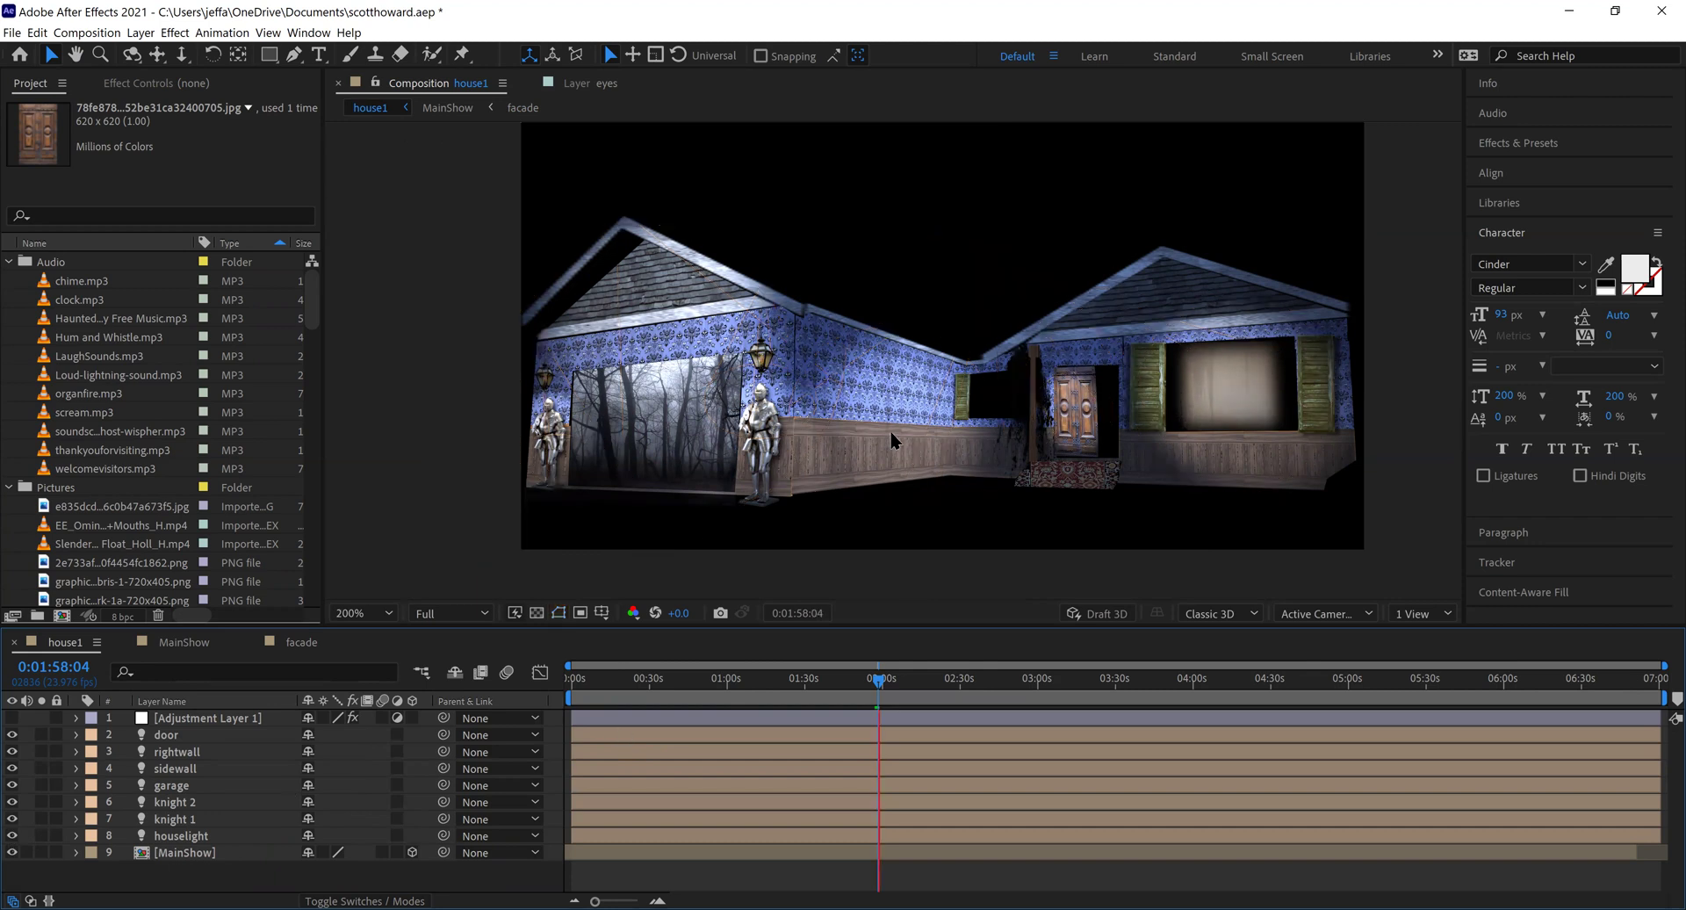
scroll(894, 441, up, 2)
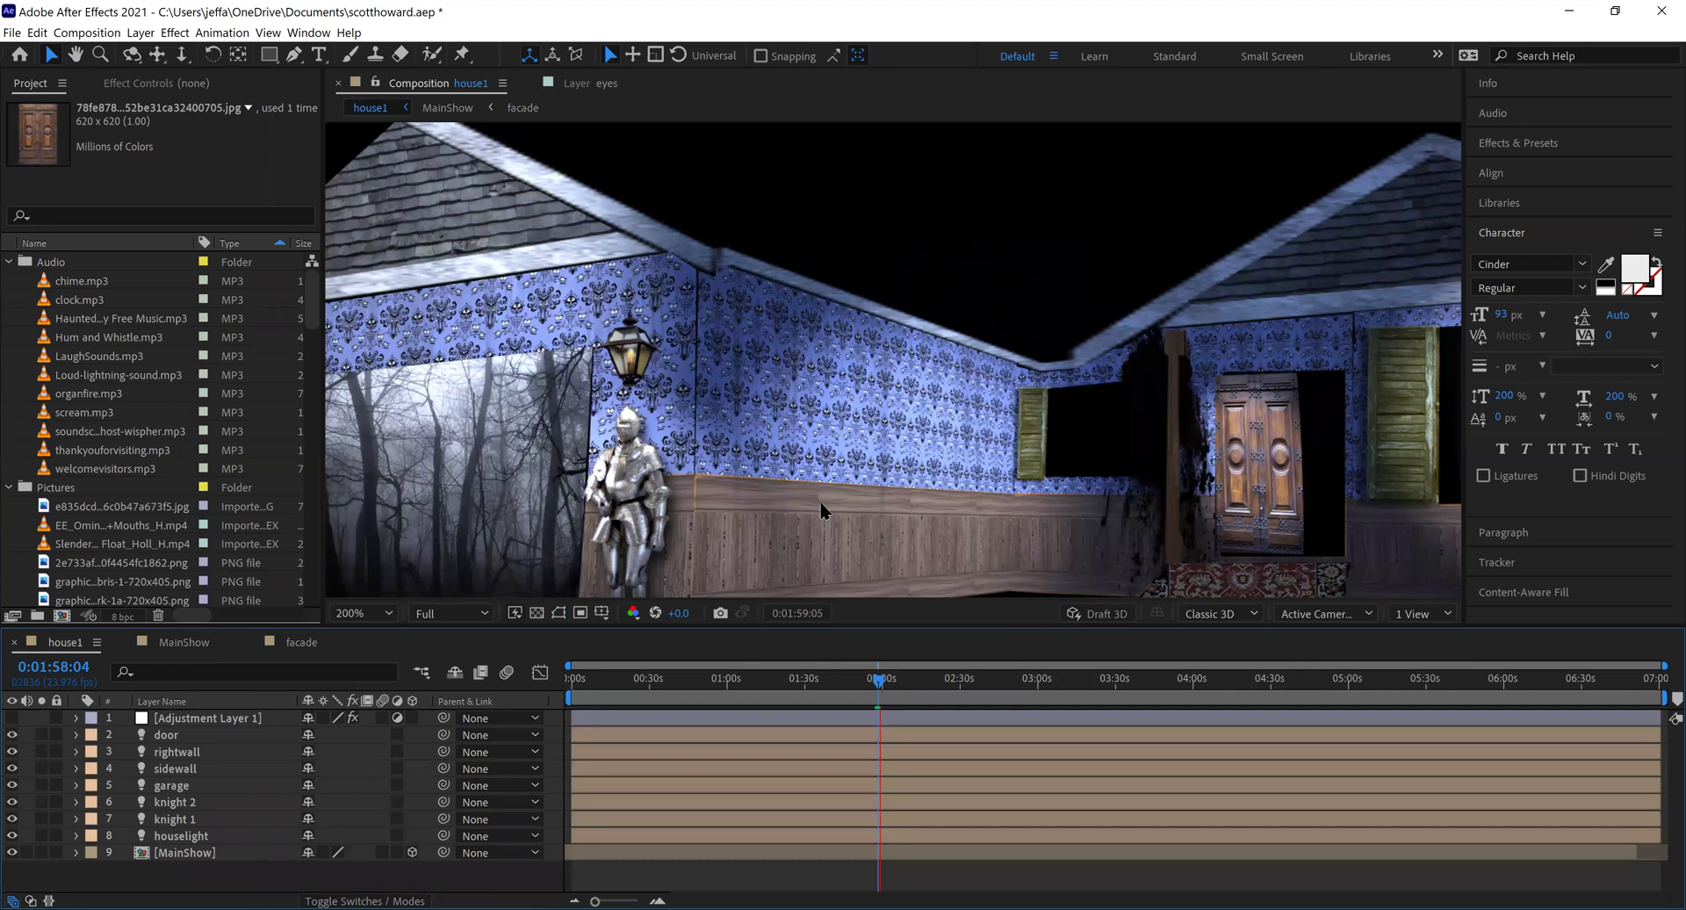
key(space)
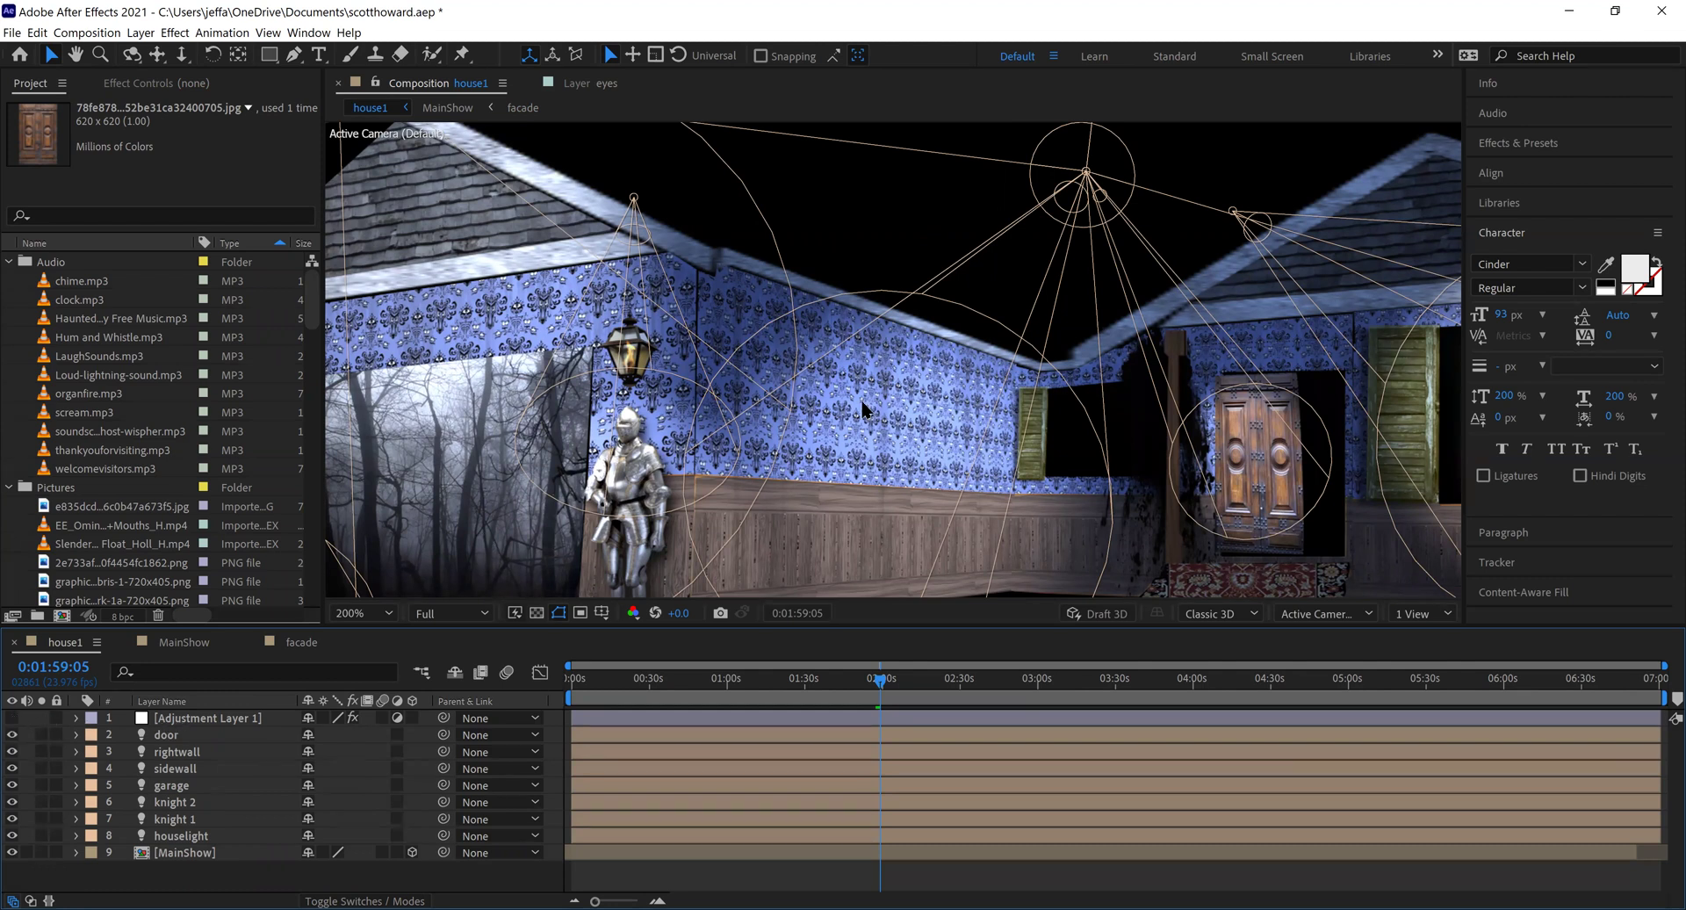
Step: Re-enable Adjustment Layer 1 and expand its Lumetri Color Creative section showing SL CROSS NDR
scroll(860, 404, down, 1)
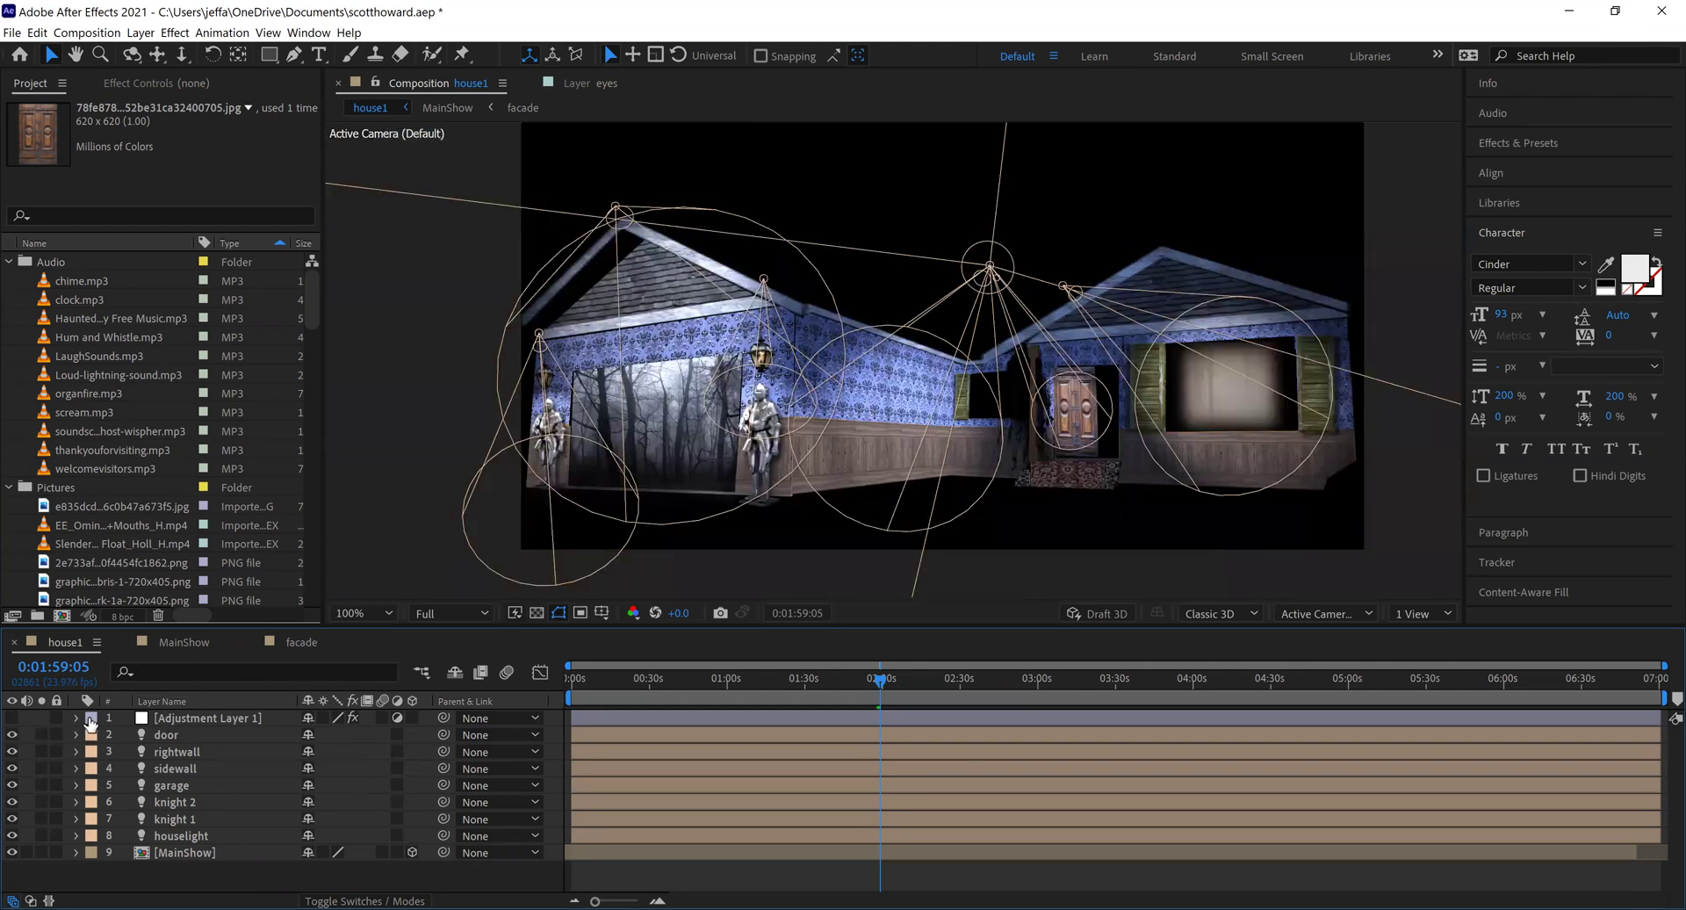
click(11, 717)
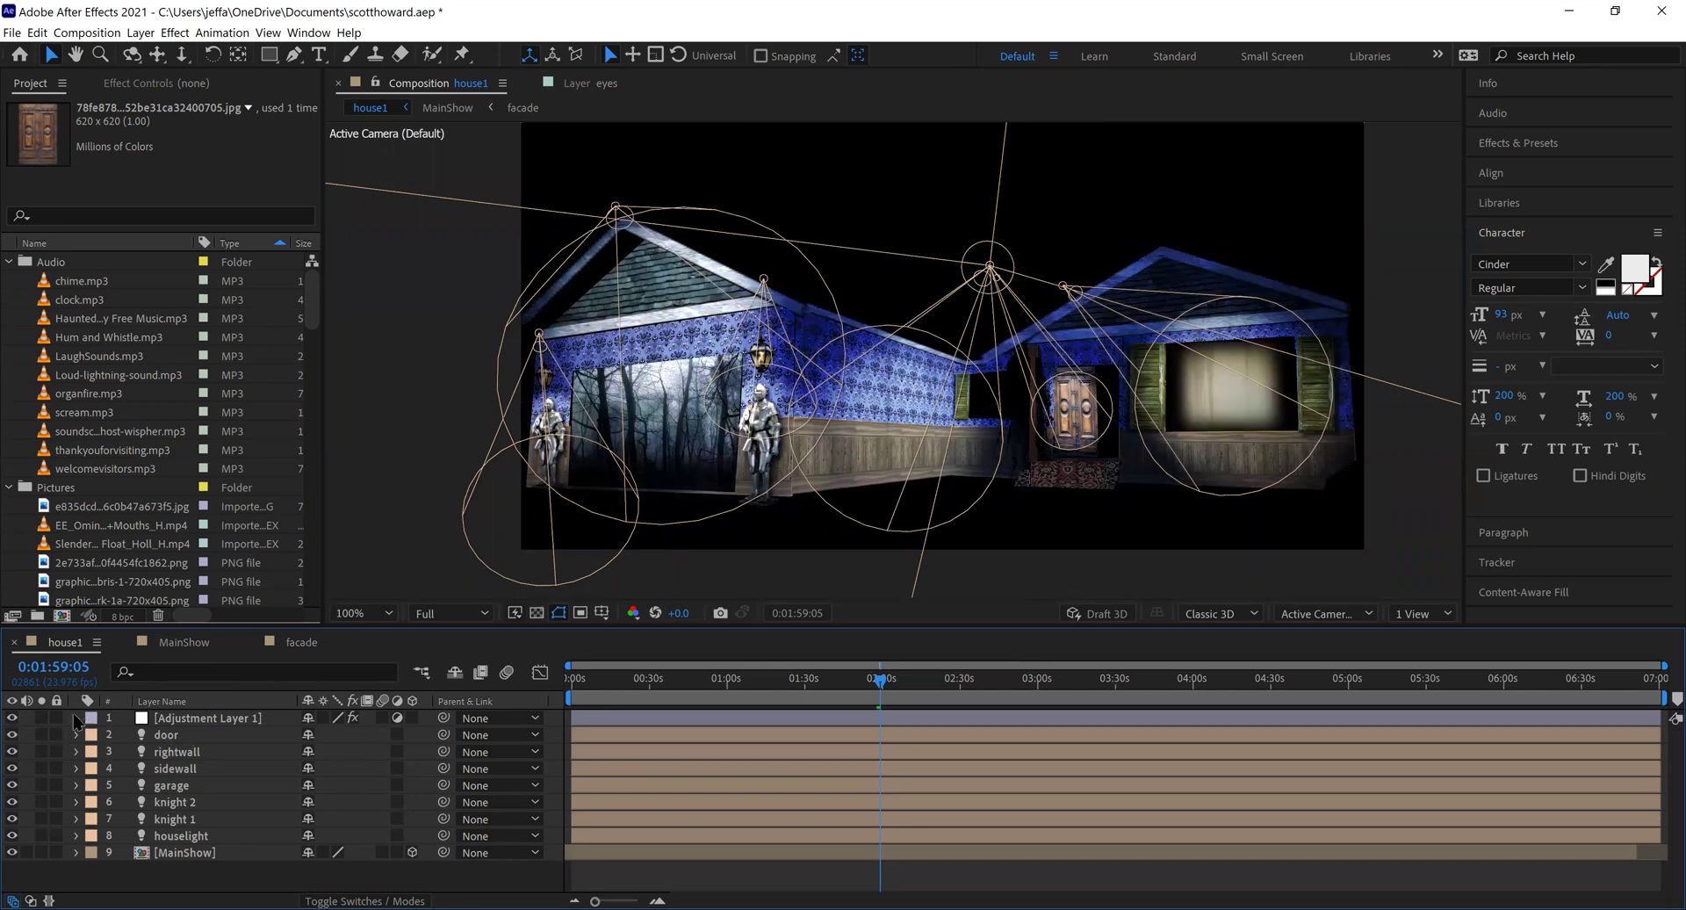
click(77, 717)
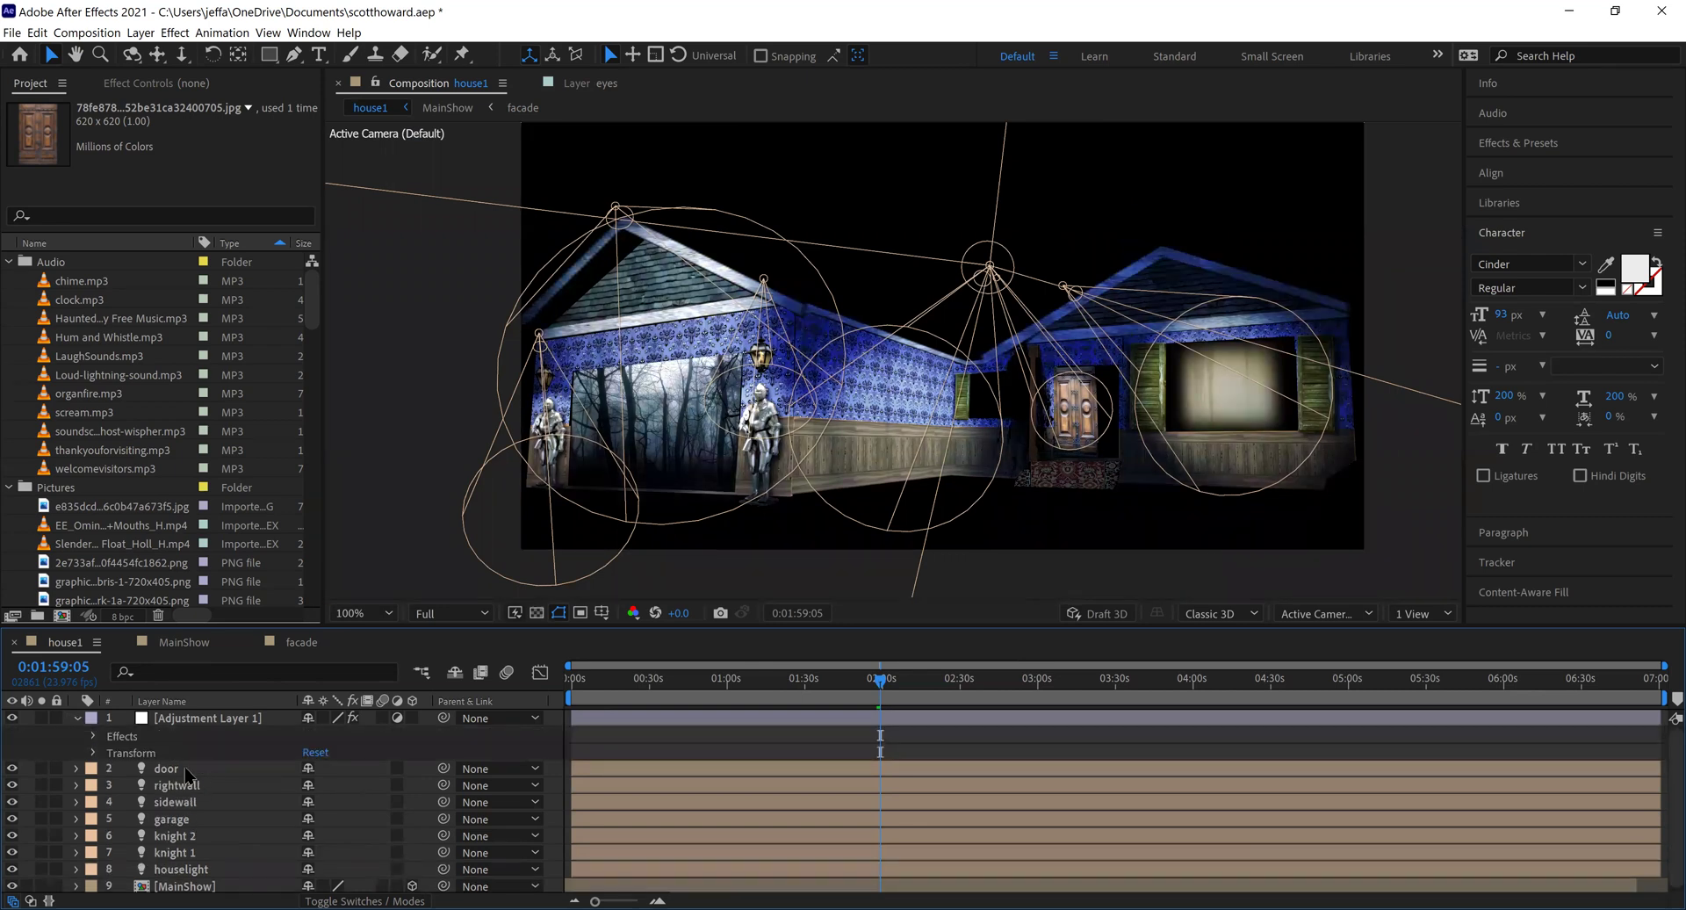
click(95, 736)
click(156, 754)
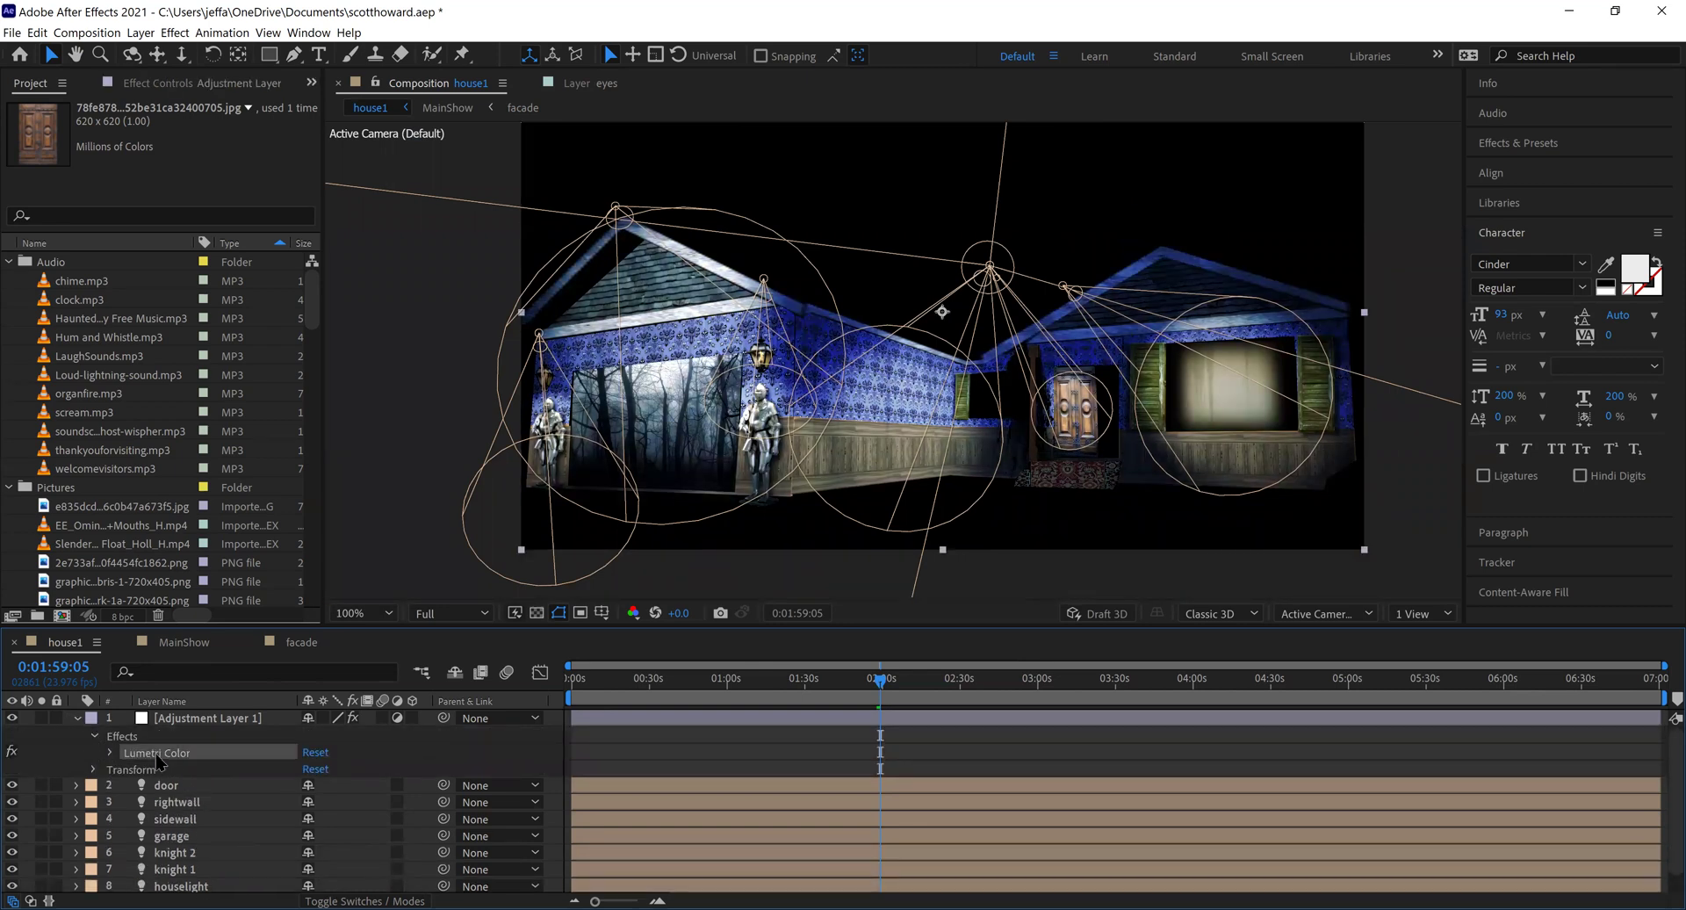
click(141, 32)
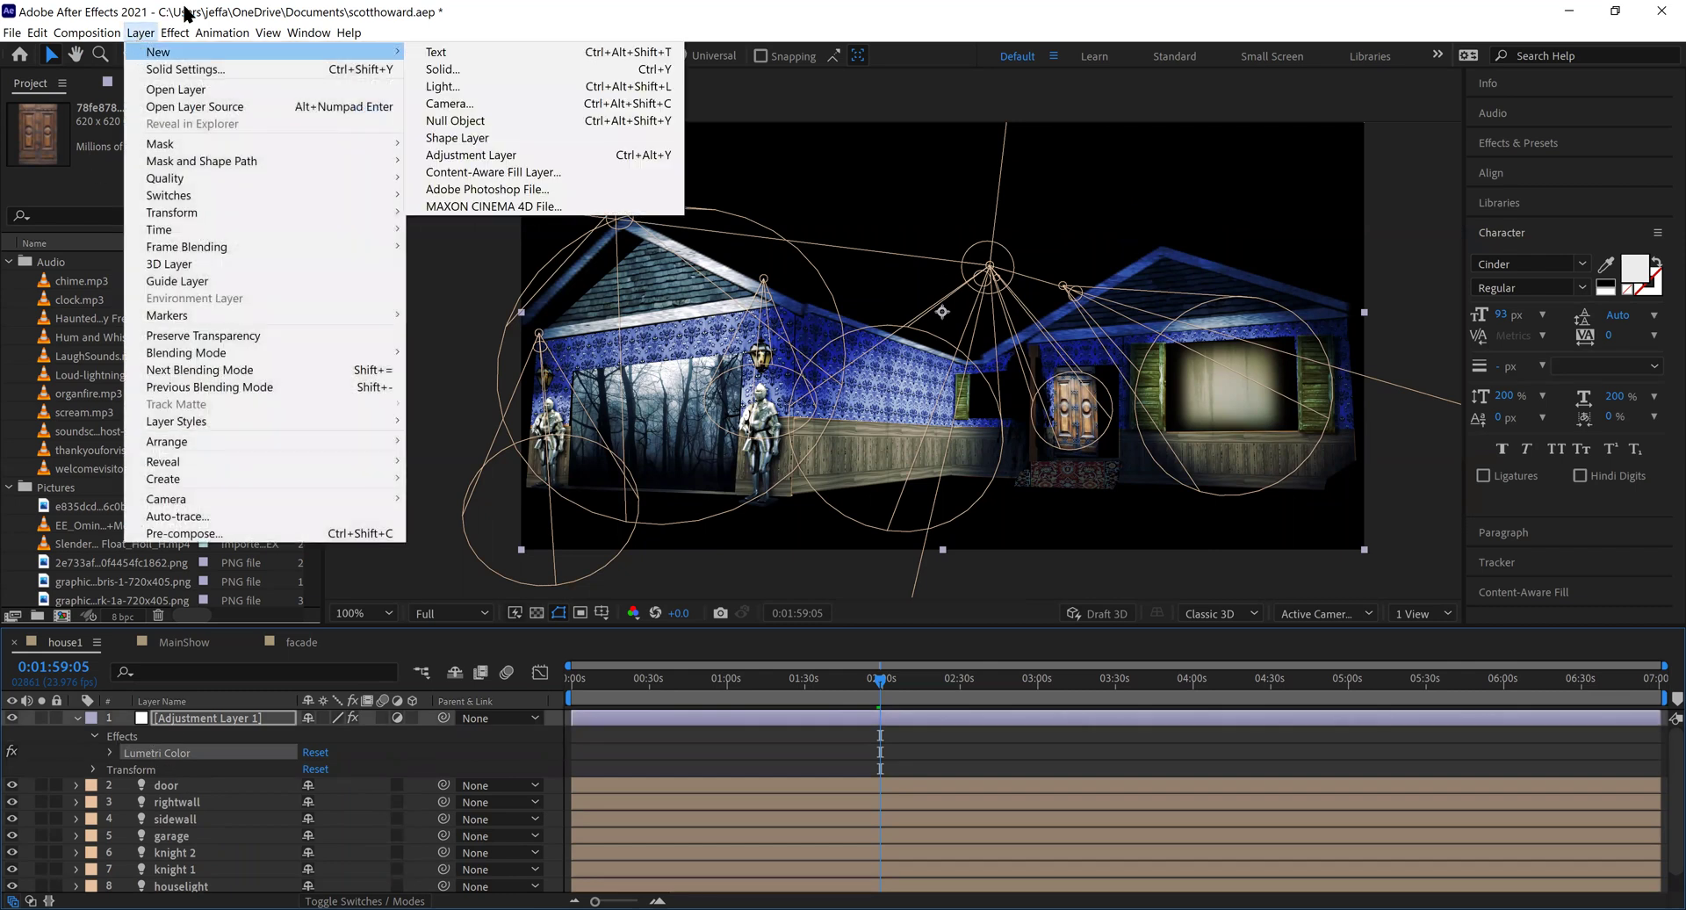
click(156, 752)
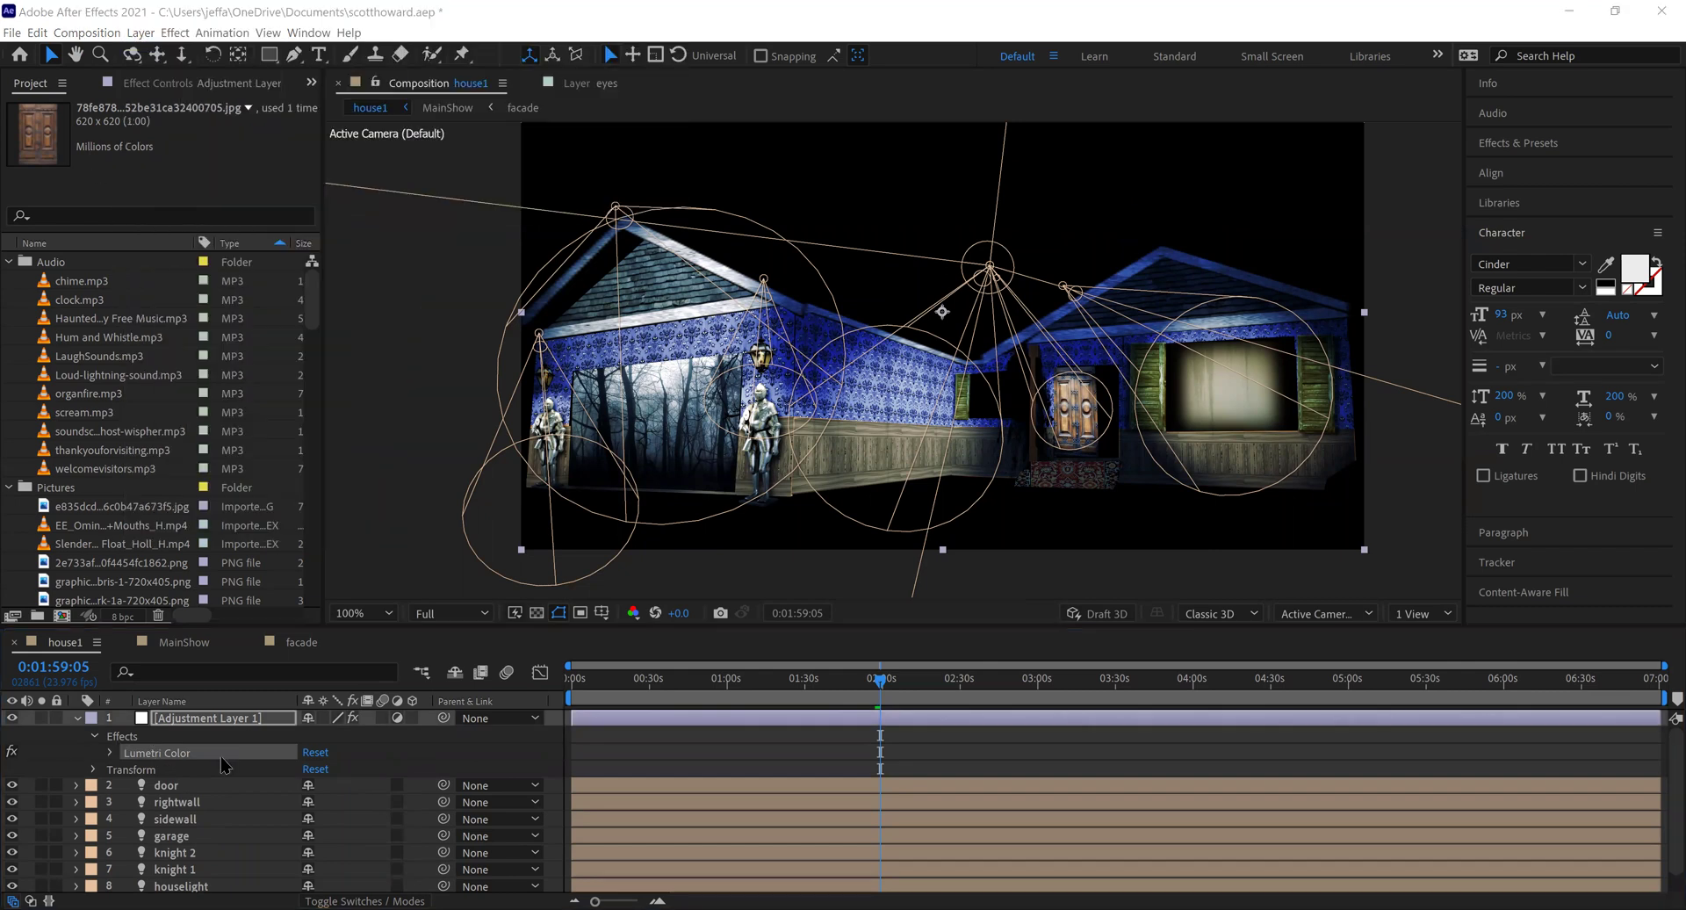
double_click(156, 753)
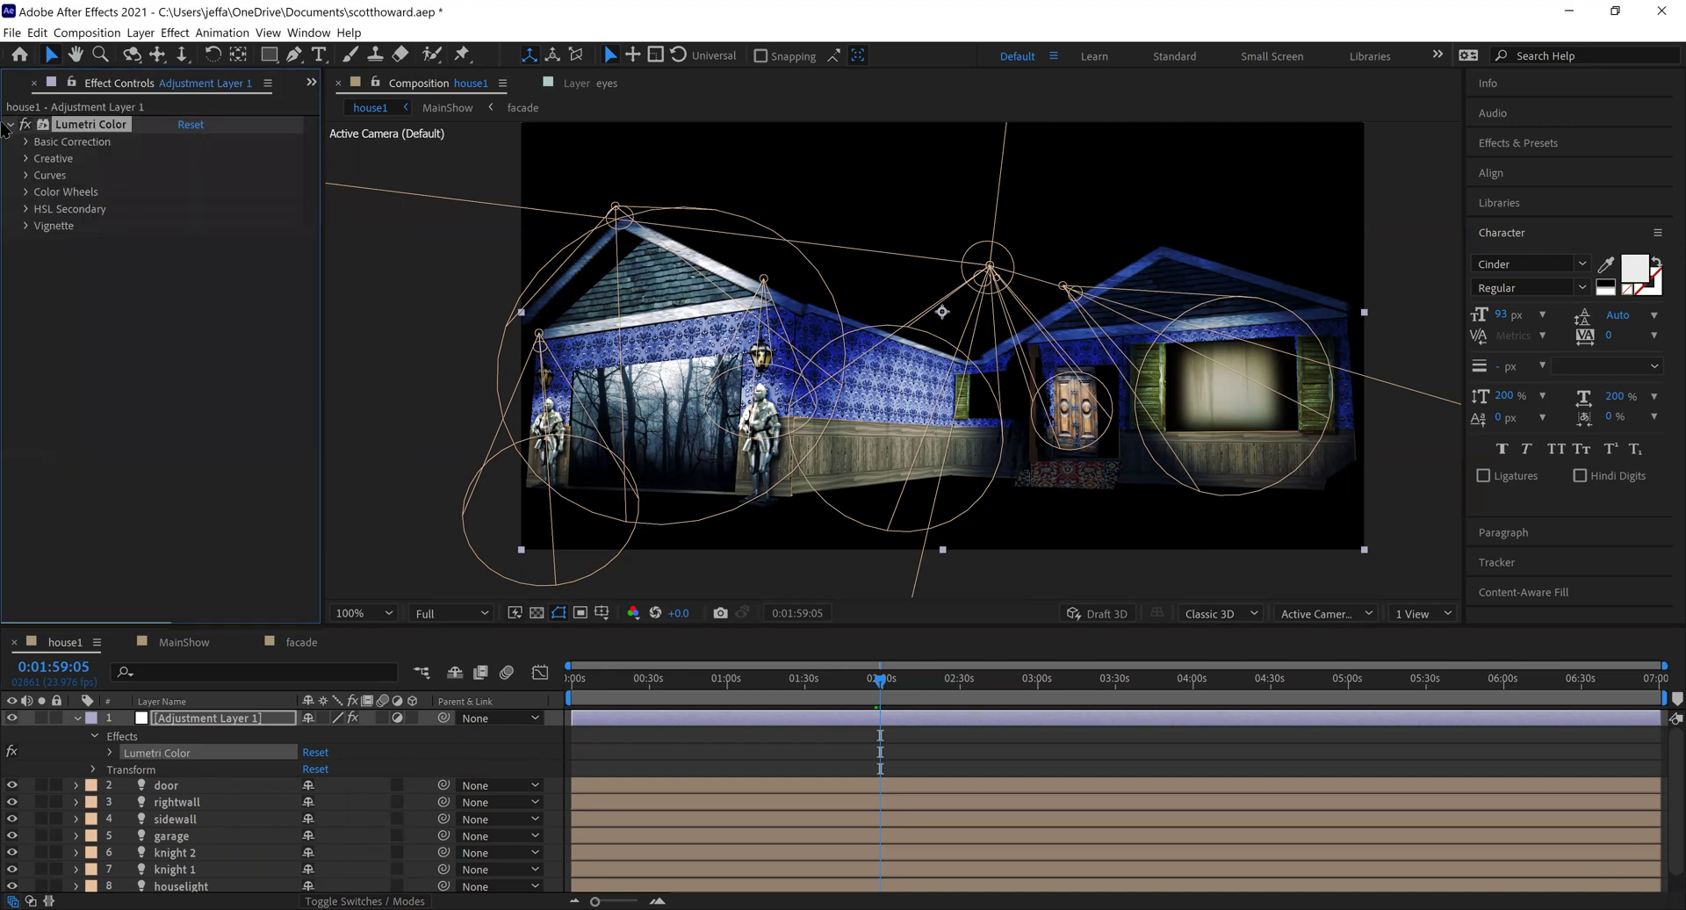
click(27, 160)
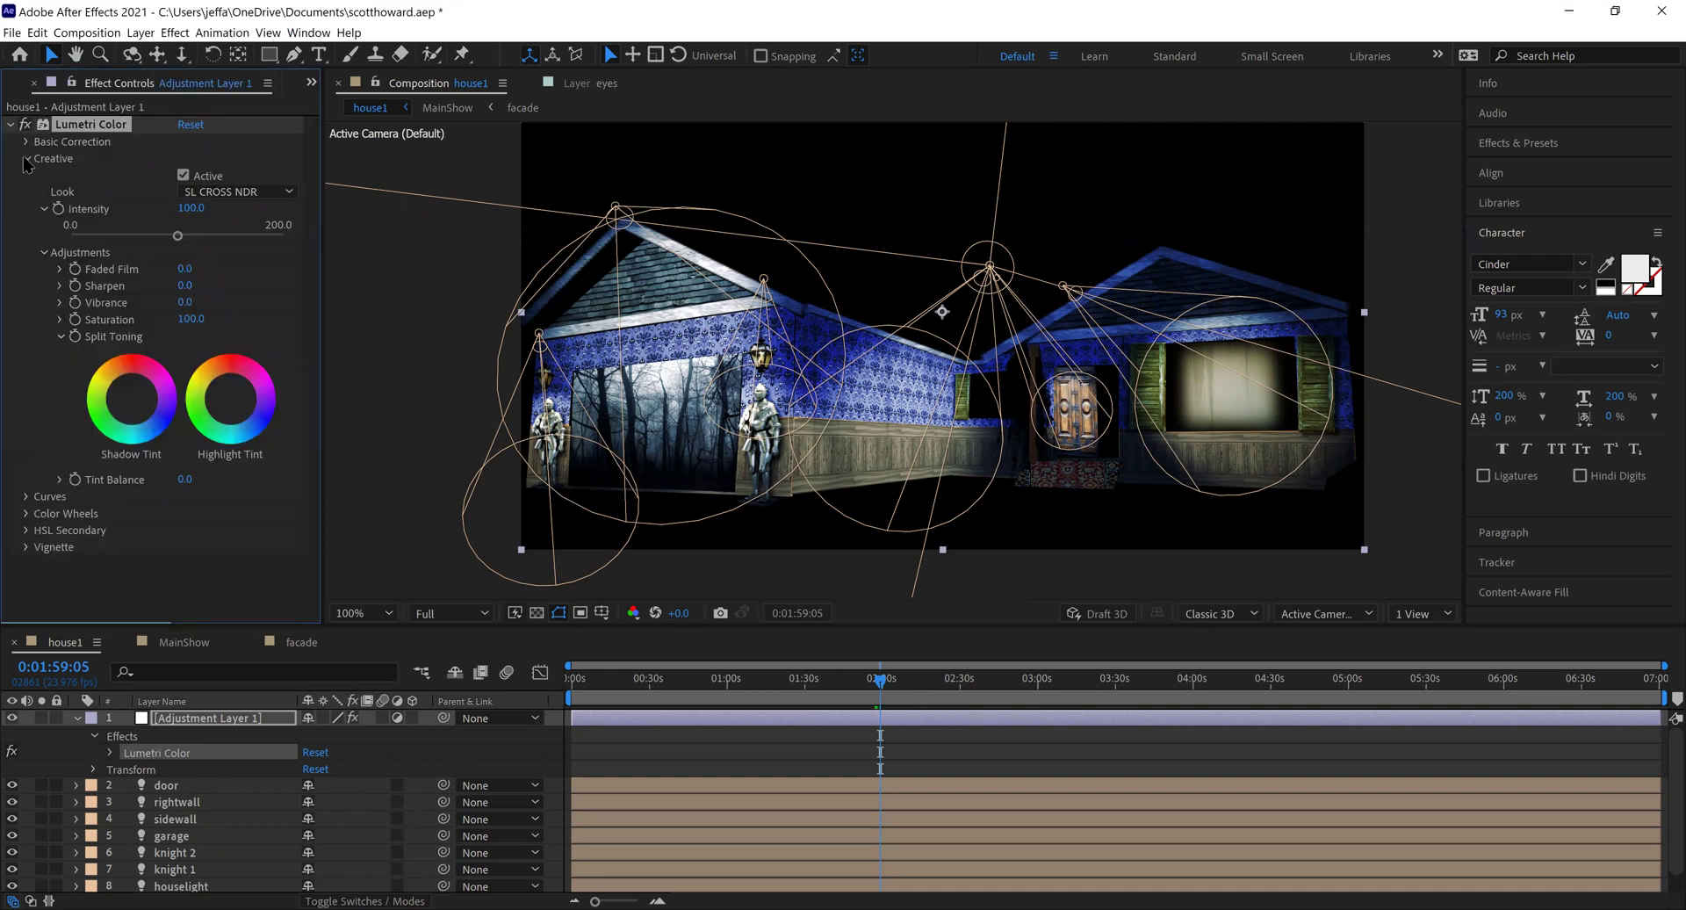
Step: Try SL BLUE INTENSE, Fuji REALA 500D and Fuji F125 looks, settling on SL CLEAN KODAK A
click(253, 202)
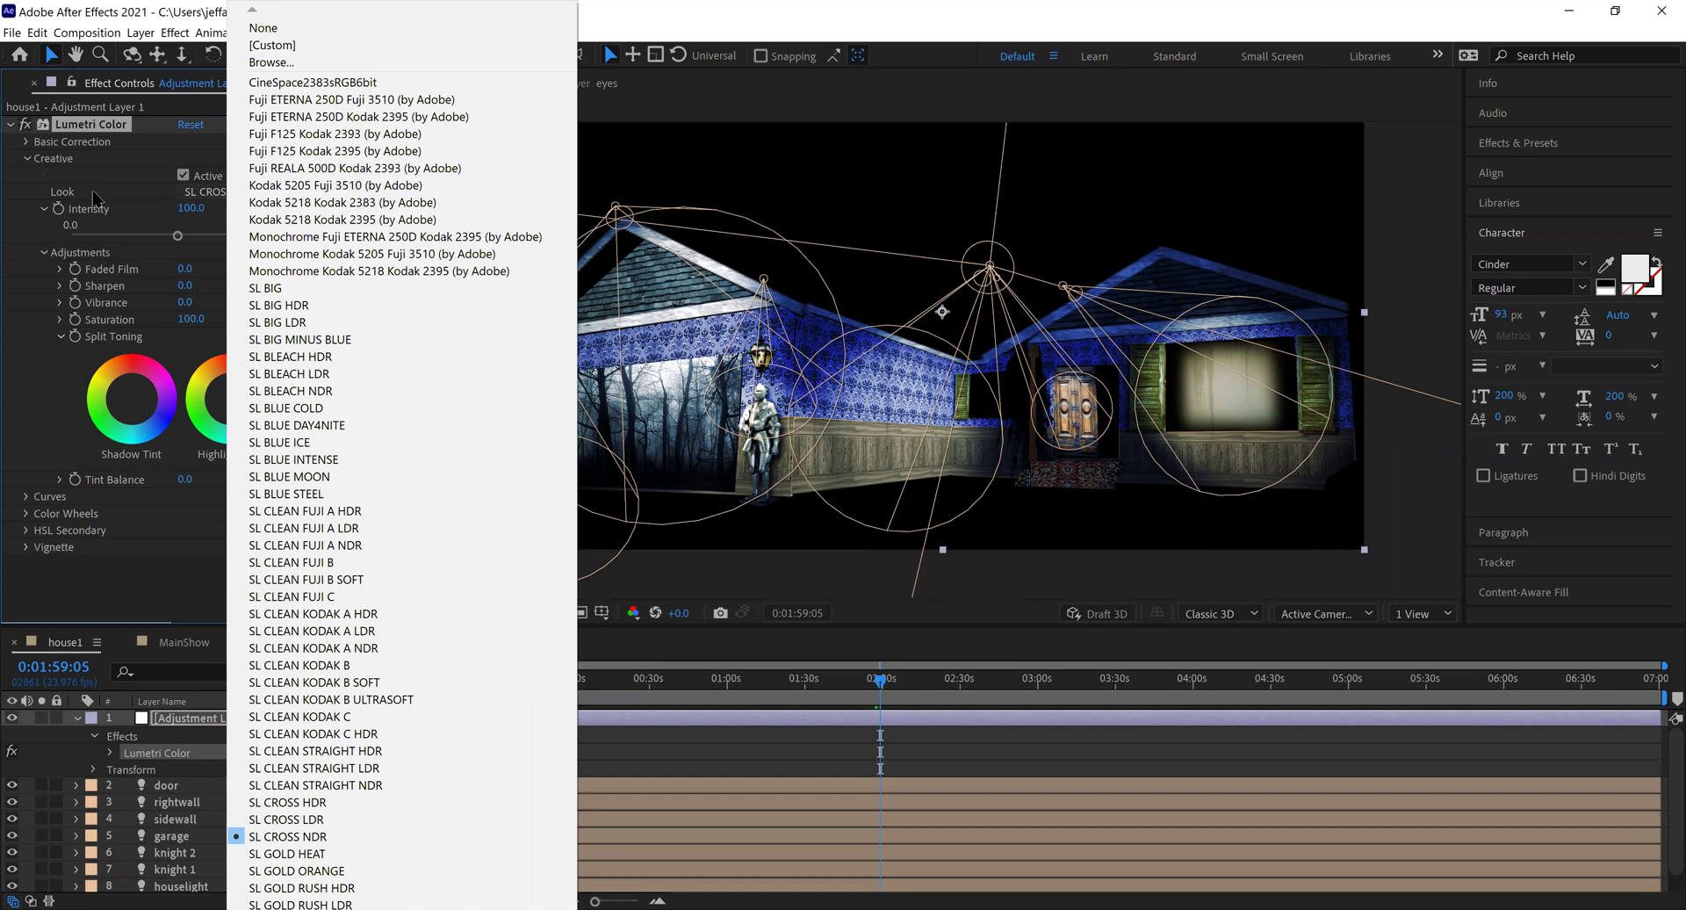
click(295, 460)
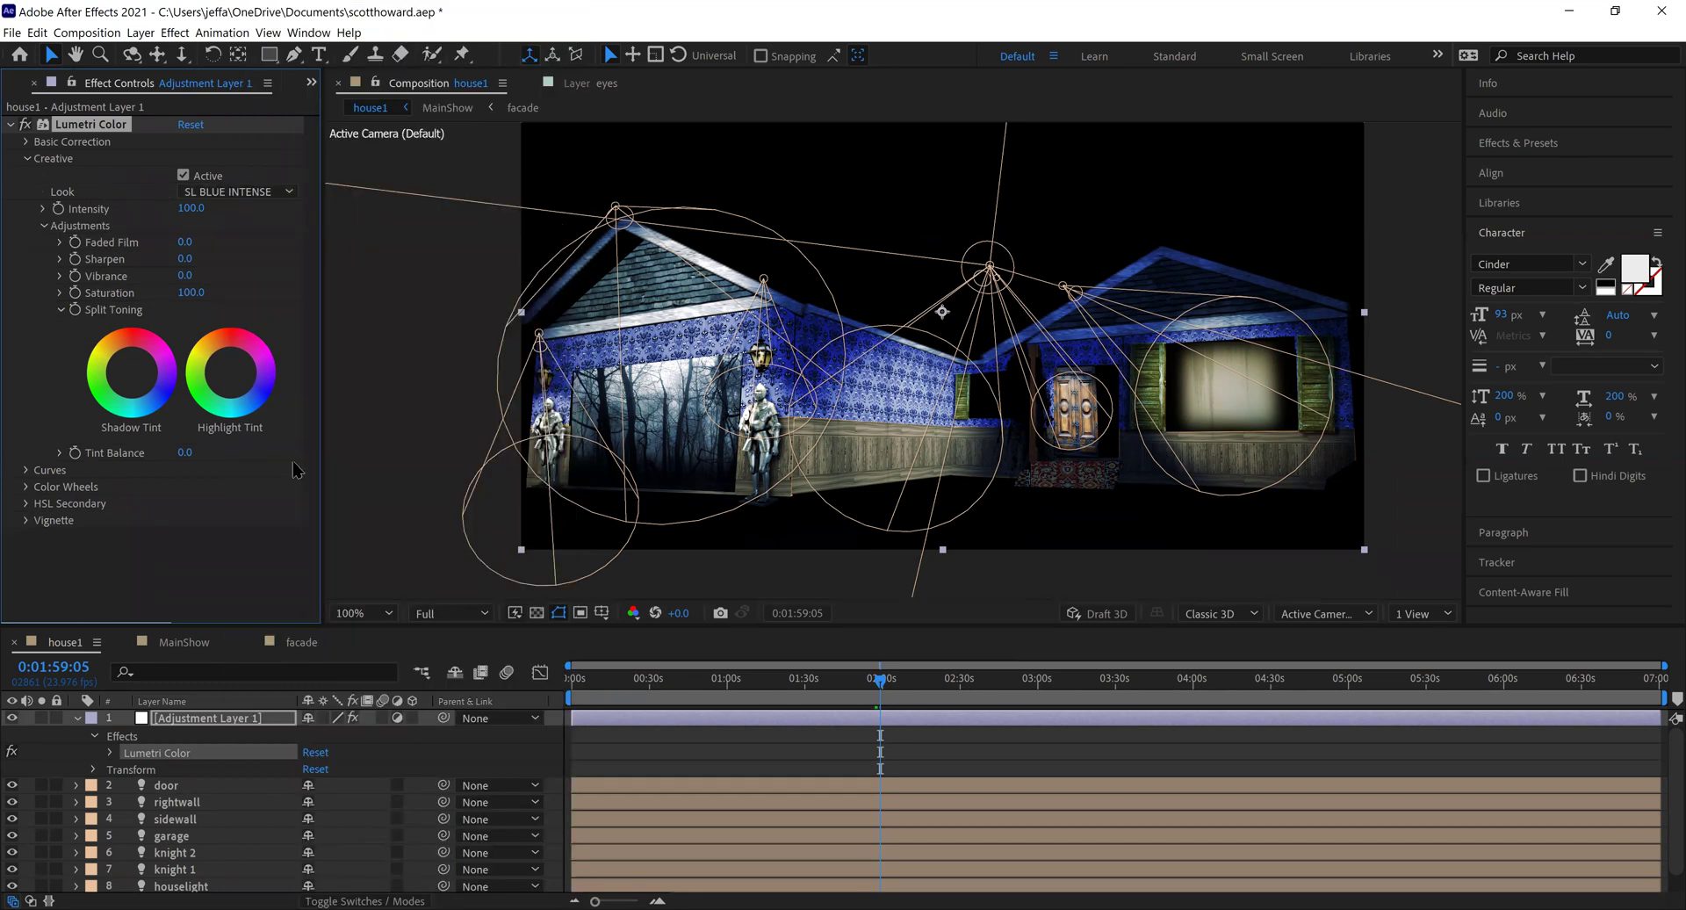
click(237, 195)
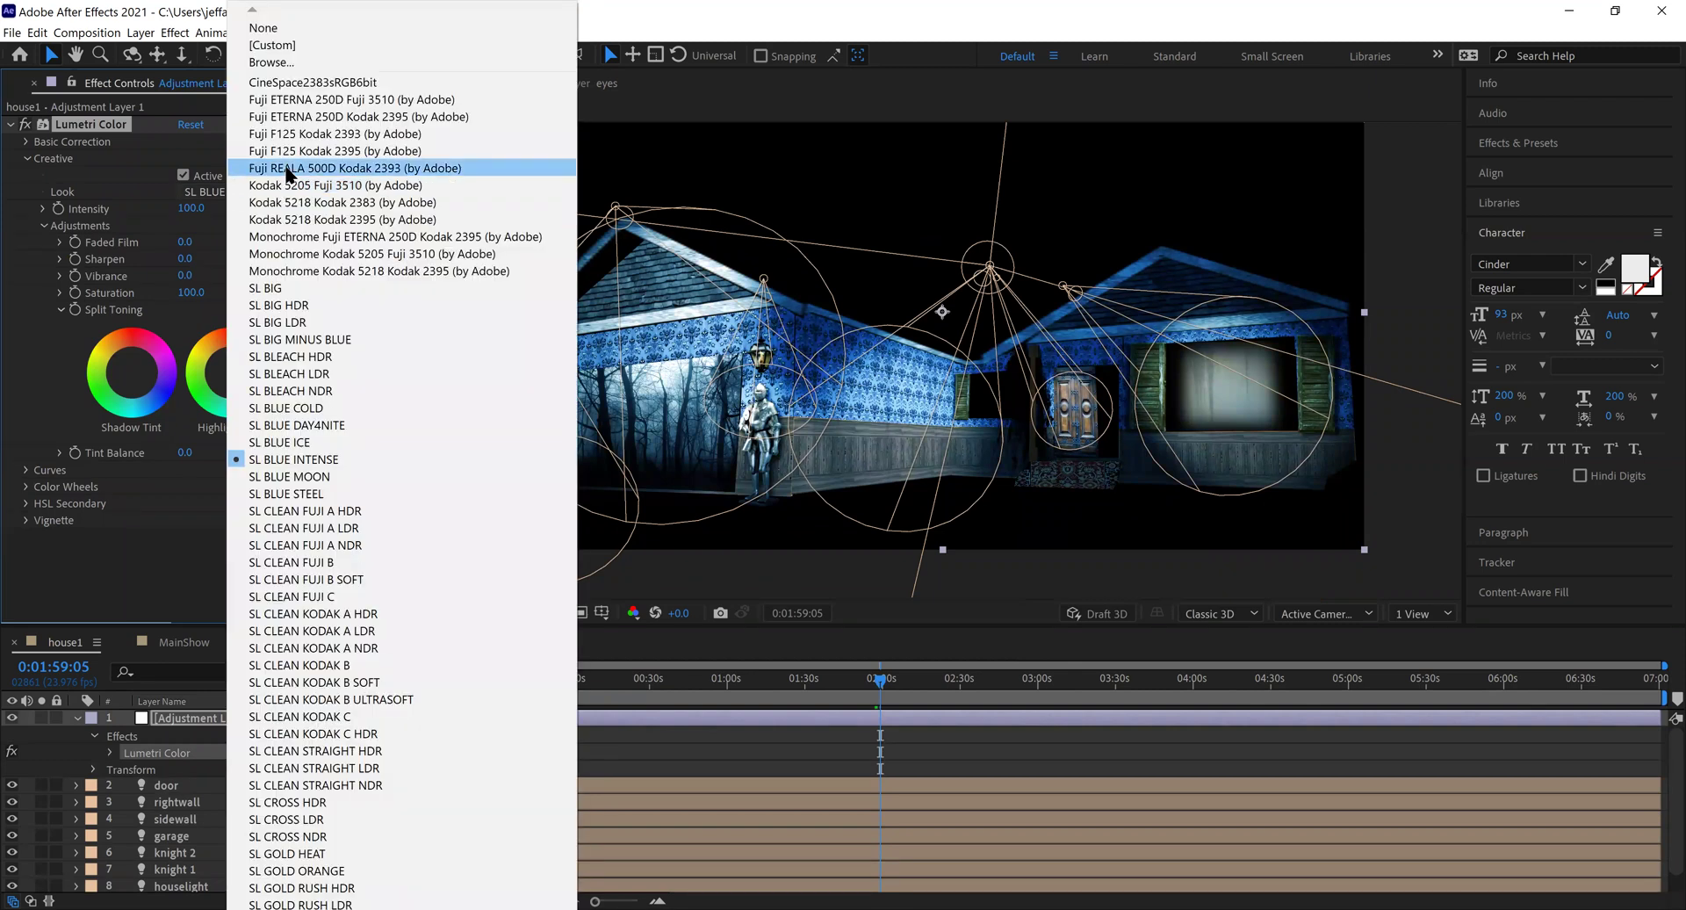
click(288, 171)
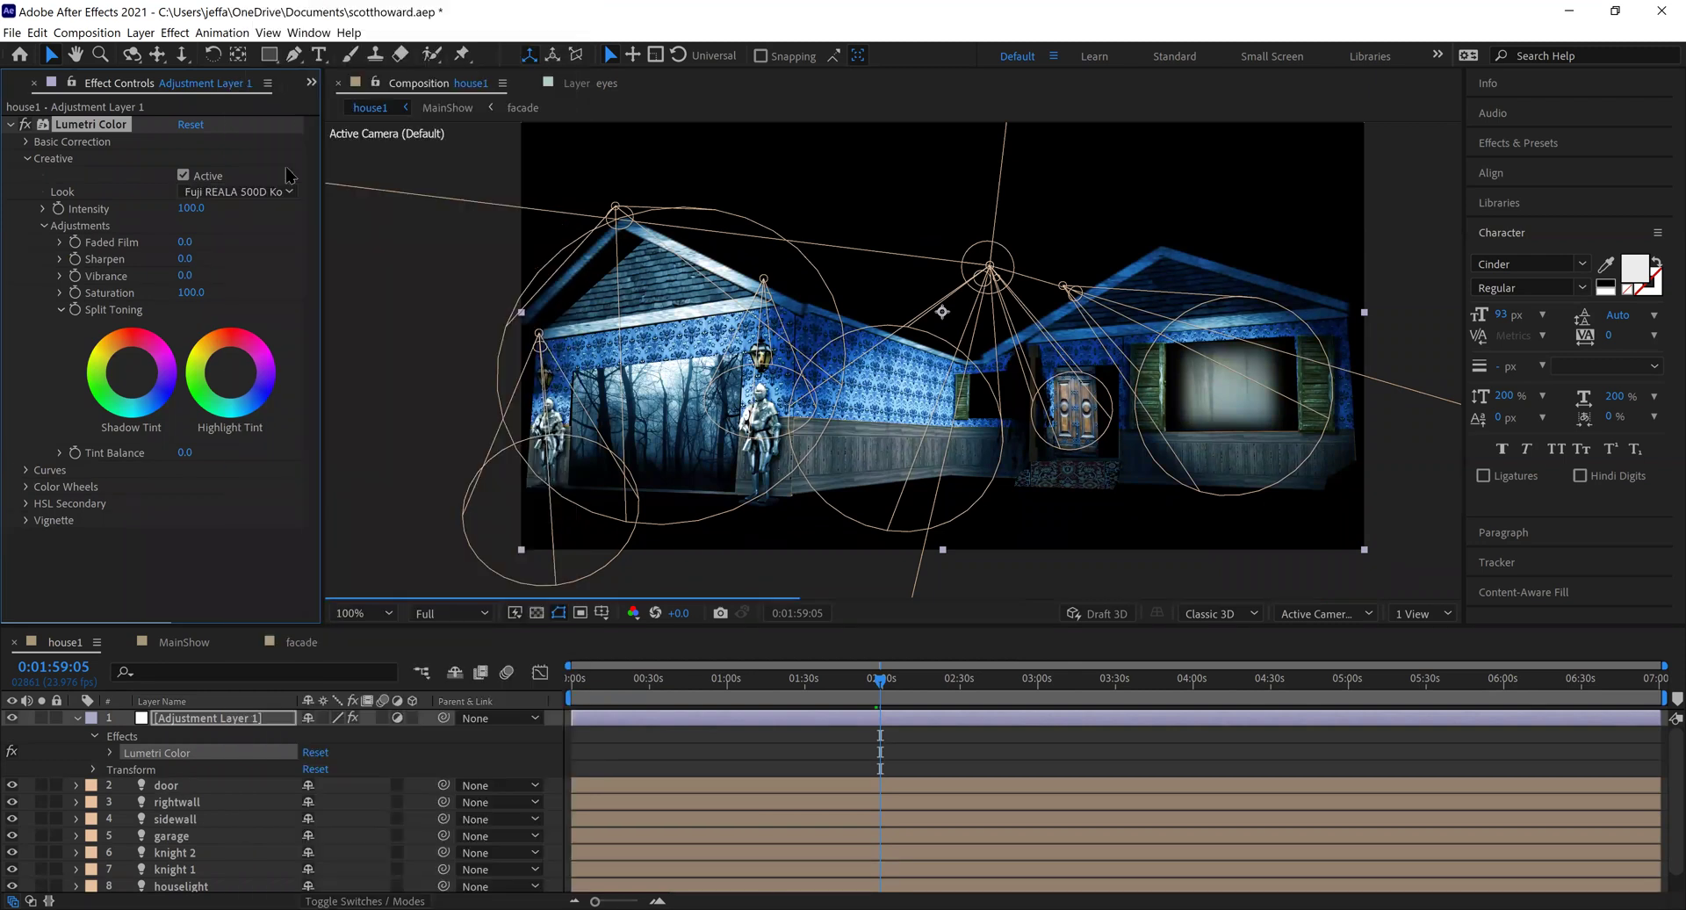
scroll(249, 197, down, 1)
click(248, 197)
click(261, 149)
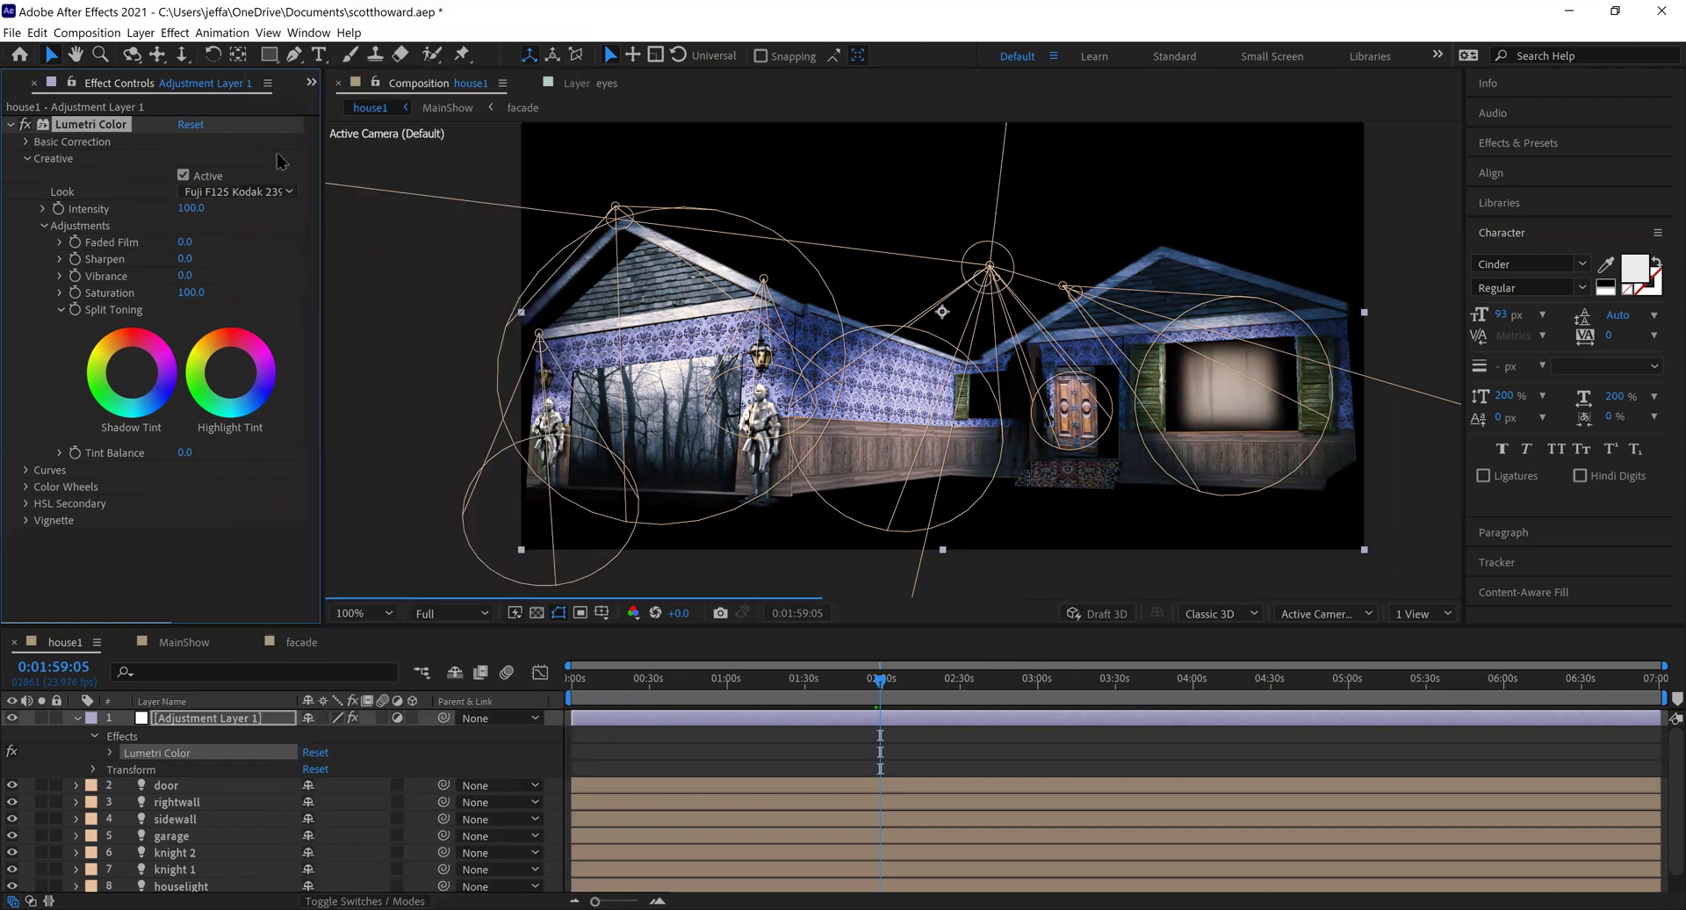
click(245, 194)
click(297, 634)
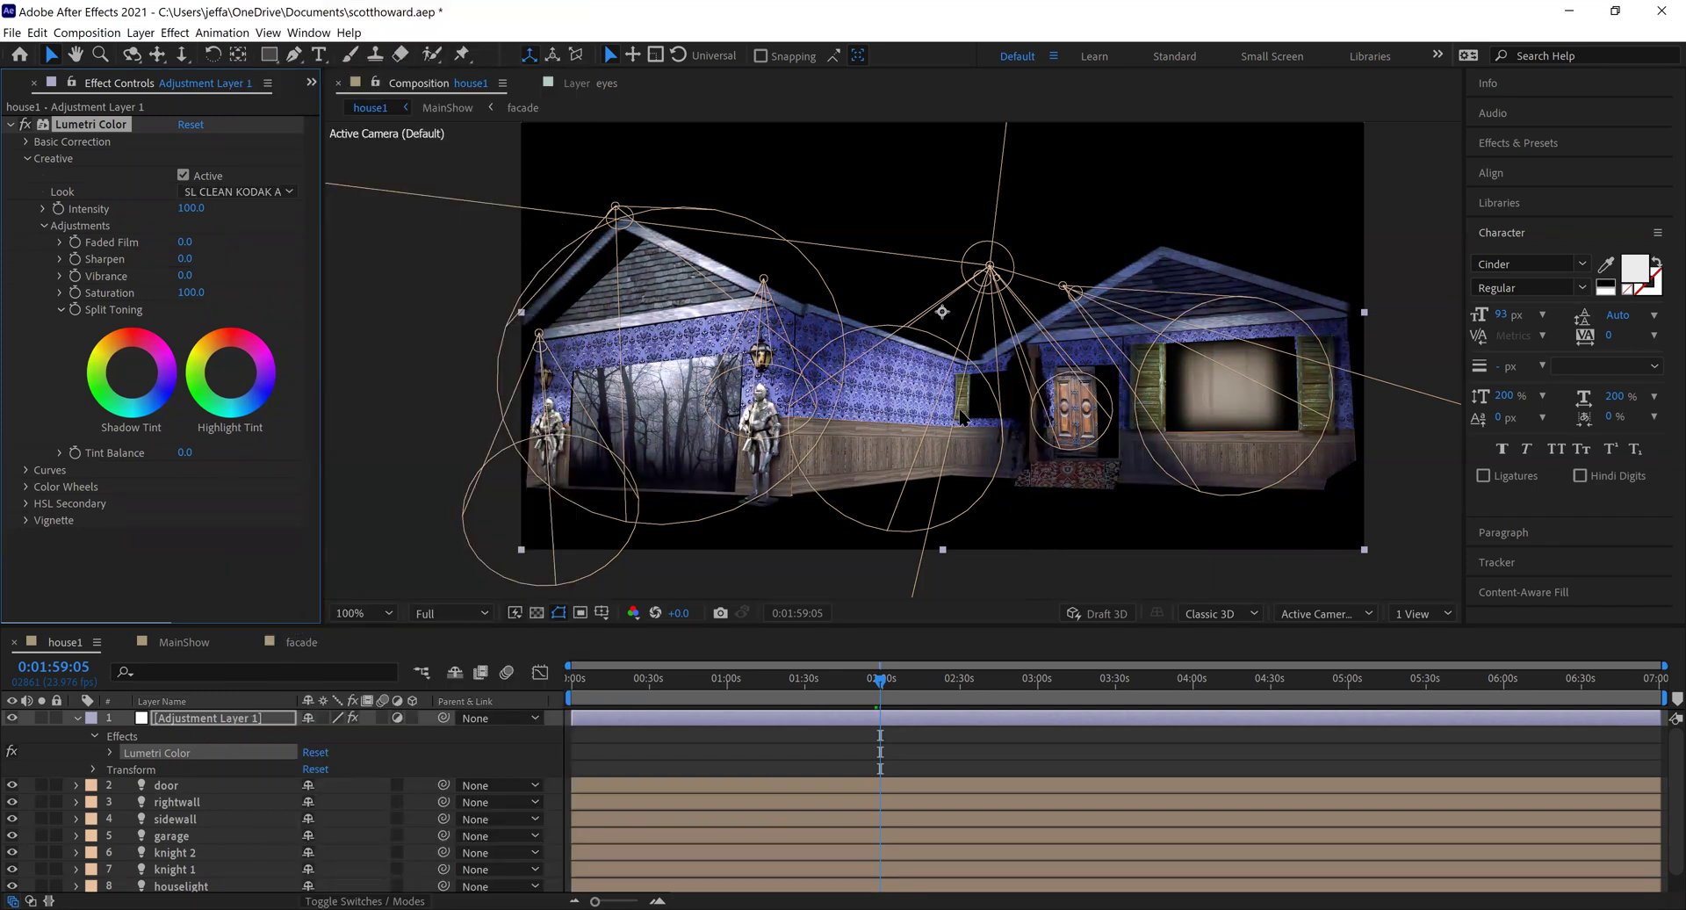
key(ctrl+shift+h)
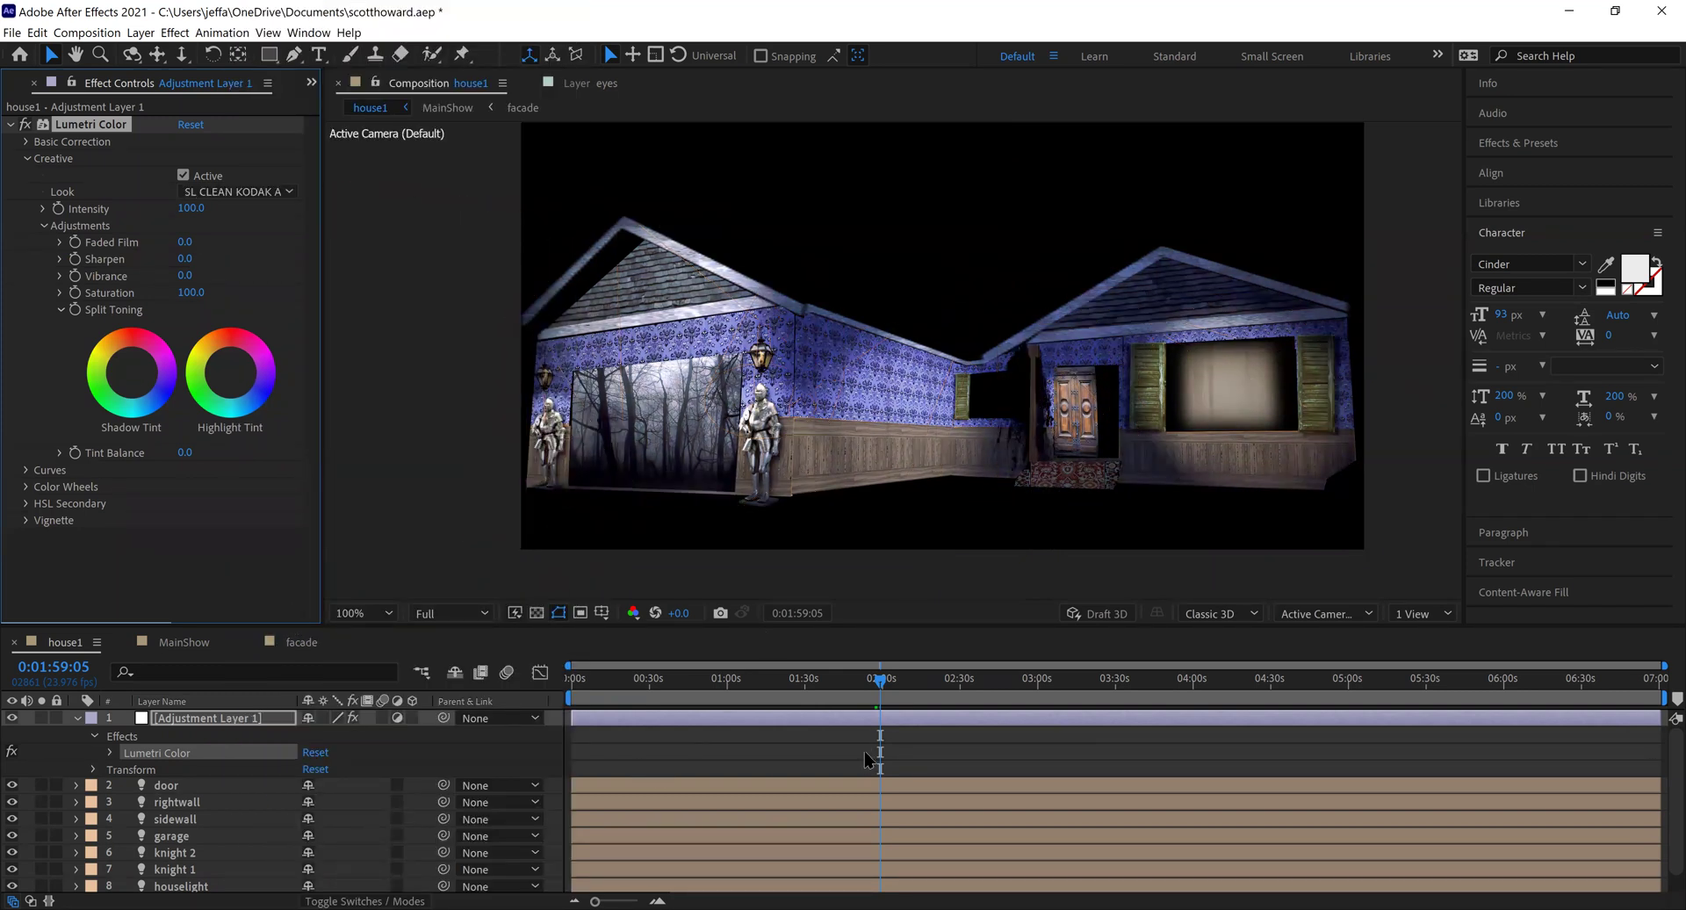